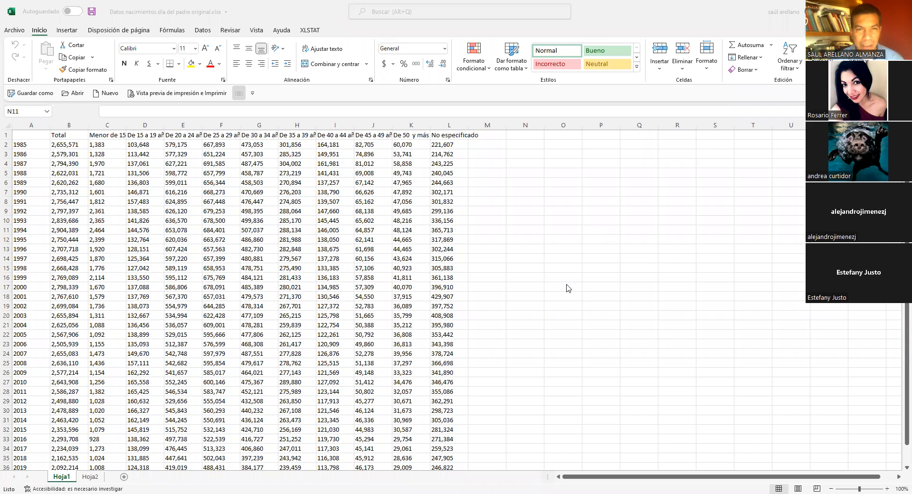
{"action": "left_click", "coordinate": [593, 251]}
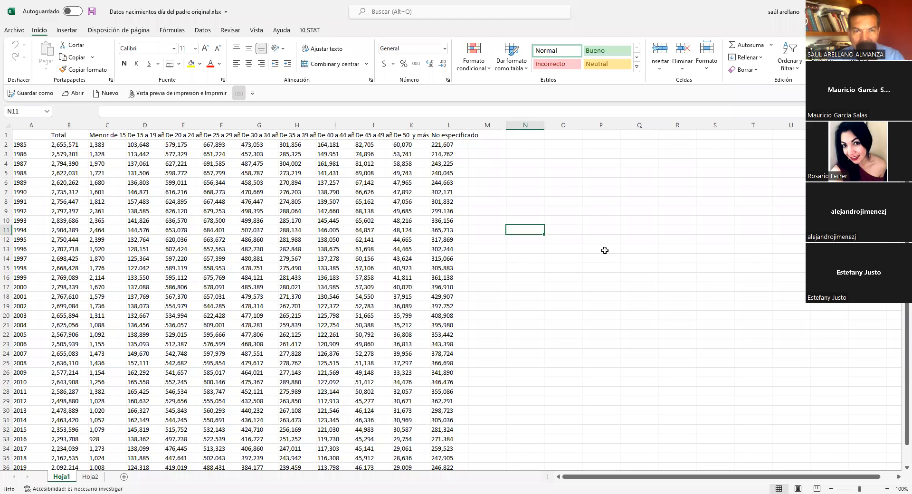
{"action": "left_click", "coordinate": [598, 219]}
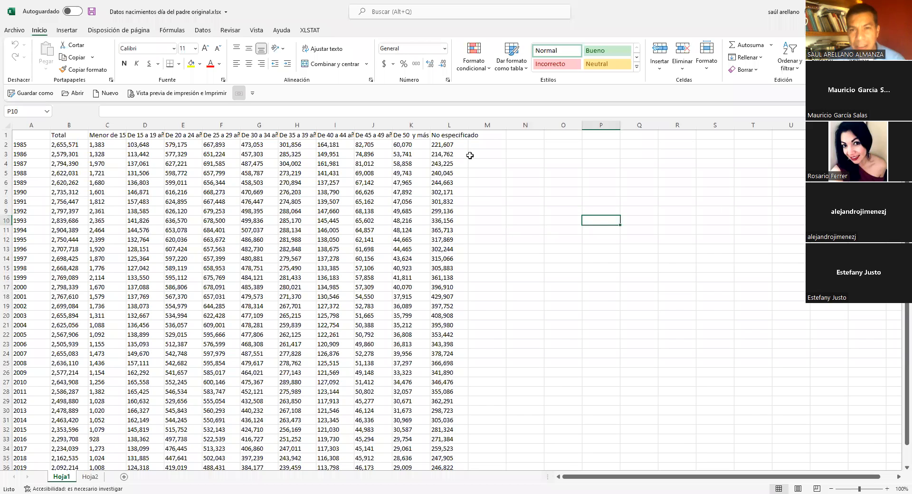
{"action": "left_click", "coordinate": [488, 196]}
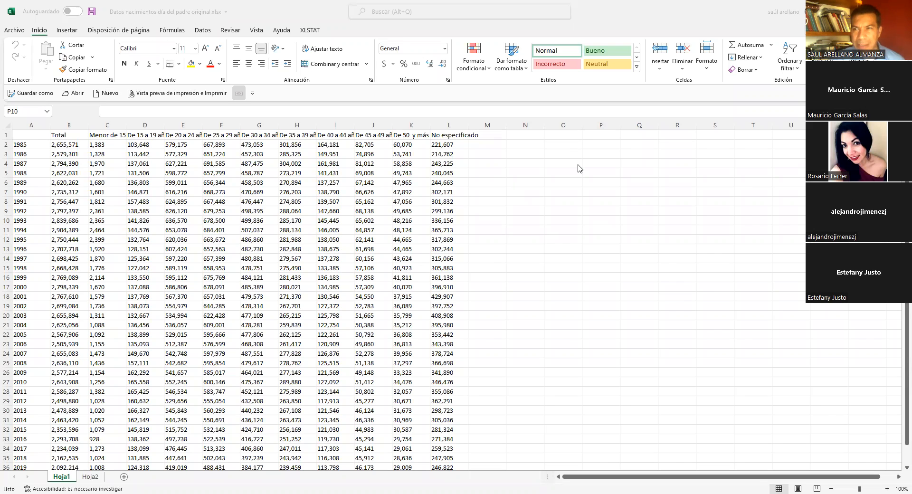
Start the XLSTAT add-in so its analysis tools are available in the workbook
{"action": "left_click", "coordinate": [311, 28]}
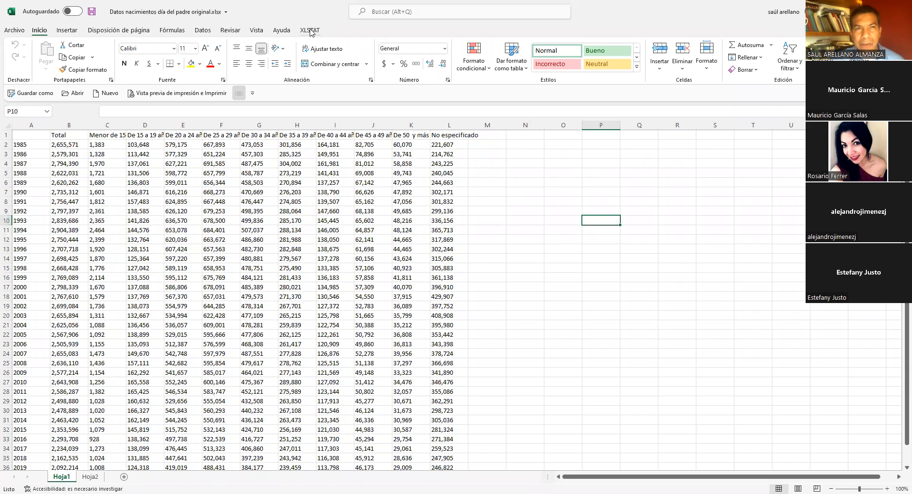
{"action": "left_click", "coordinate": [309, 31]}
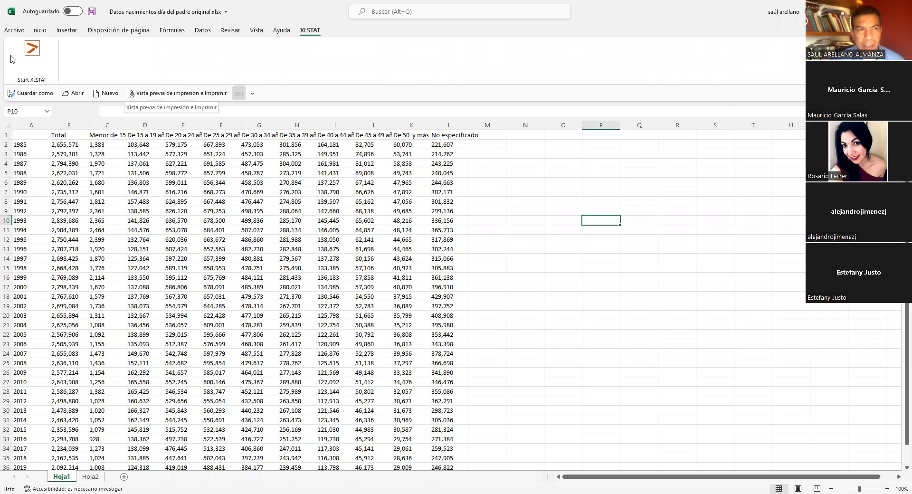
{"action": "left_click", "coordinate": [32, 49]}
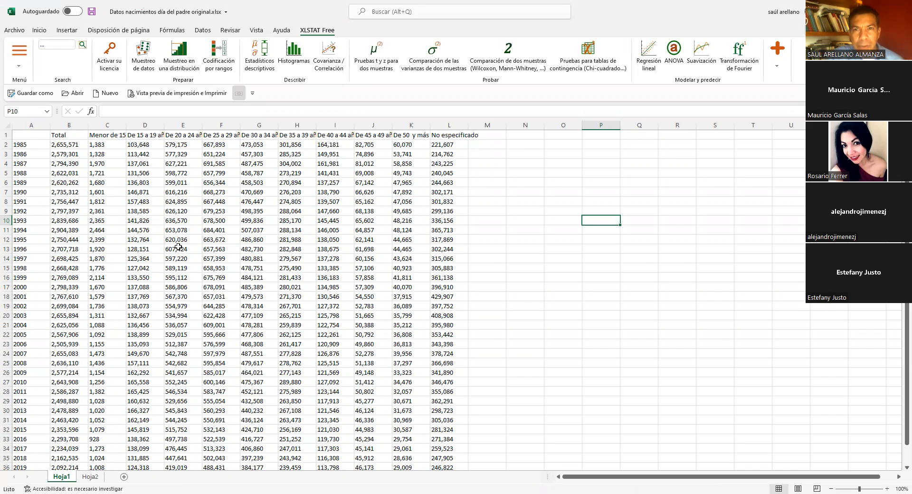
Examine the births table on Hoja1, from the first to the last year and across its age-group columns
{"action": "scroll", "coordinate": [178, 247], "scroll_direction": "down", "scroll_amount": 4}
{"action": "left_click", "coordinate": [21, 359]}
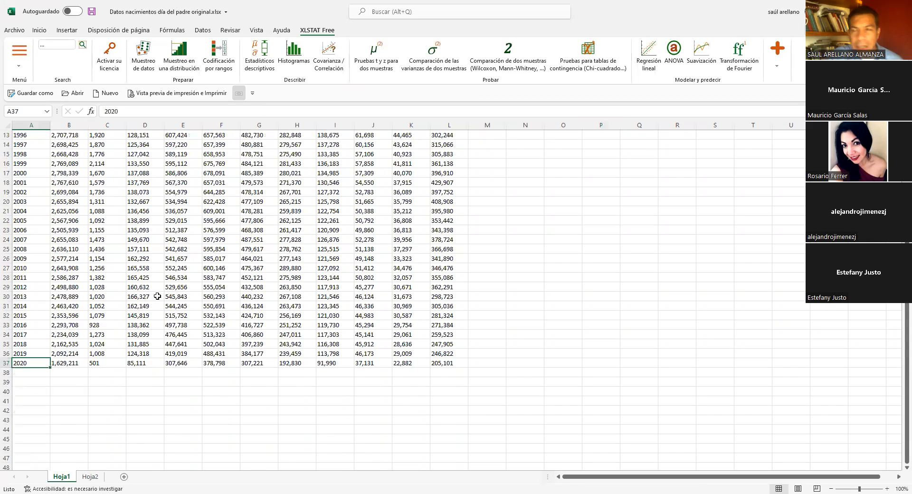
{"action": "scroll", "coordinate": [157, 295], "scroll_direction": "up", "scroll_amount": 4}
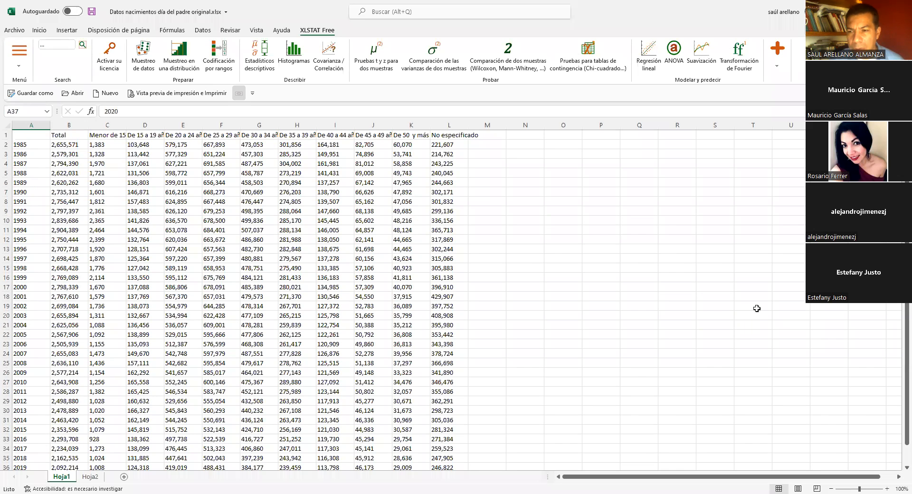
{"action": "left_click", "coordinate": [596, 203]}
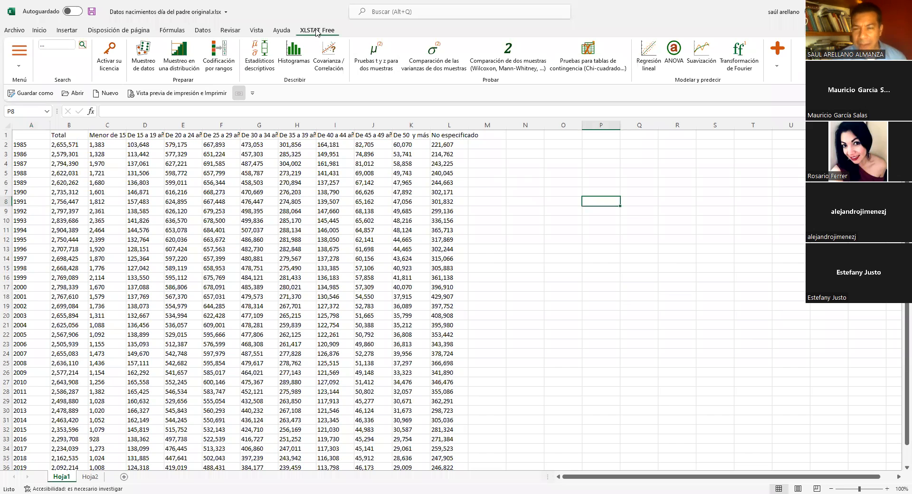
{"action": "left_click", "coordinate": [451, 157]}
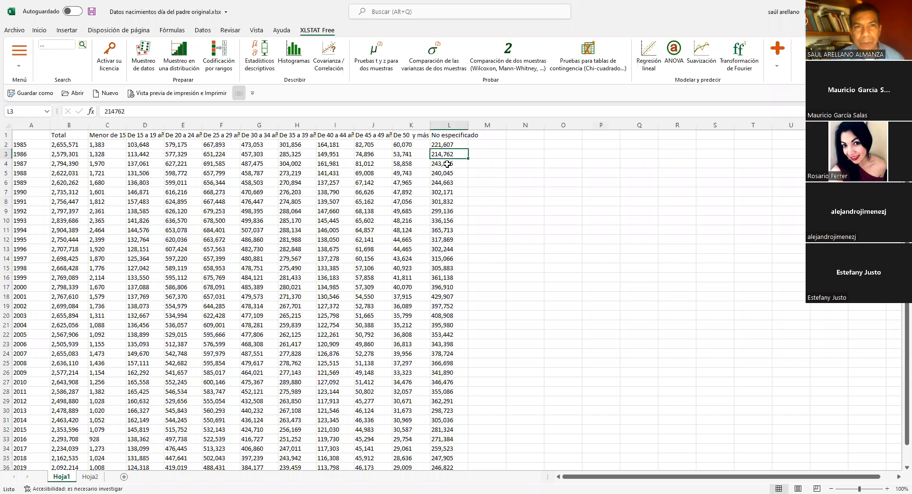
{"action": "left_click", "coordinate": [275, 175]}
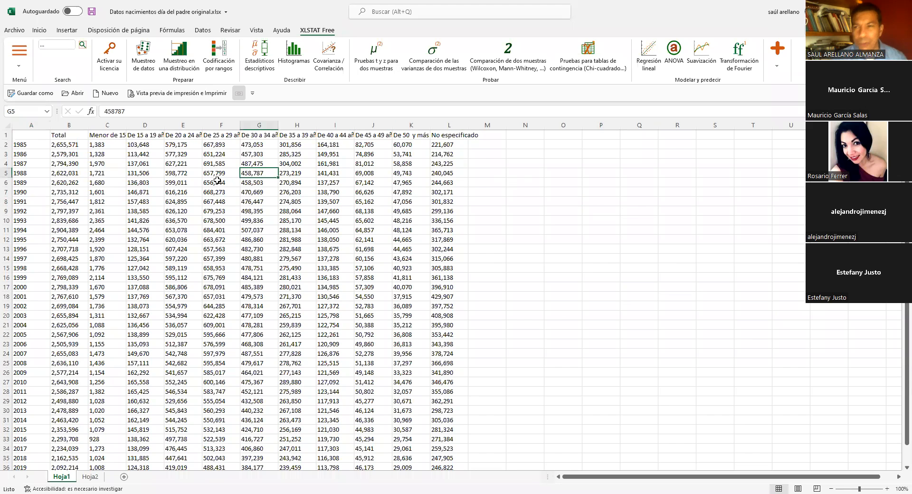
{"action": "left_click", "coordinate": [129, 173]}
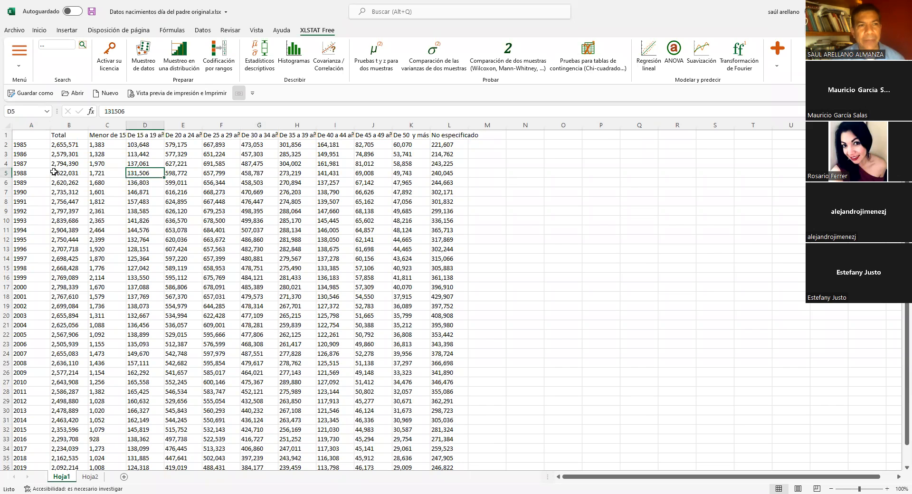
Set up a descriptive statistics analysis with the Total column, Hoja1 B1:B37 including its header, as the quantitative data
{"action": "left_click", "coordinate": [255, 57]}
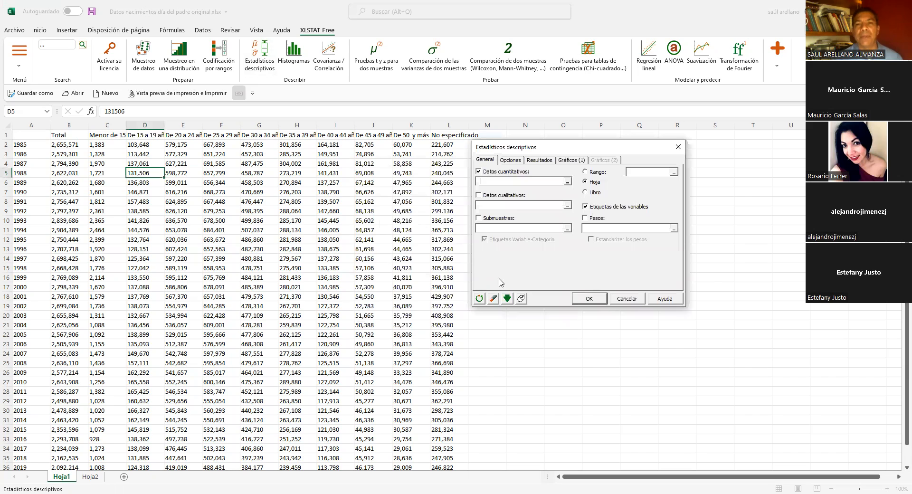
{"action": "left_click", "coordinate": [515, 182]}
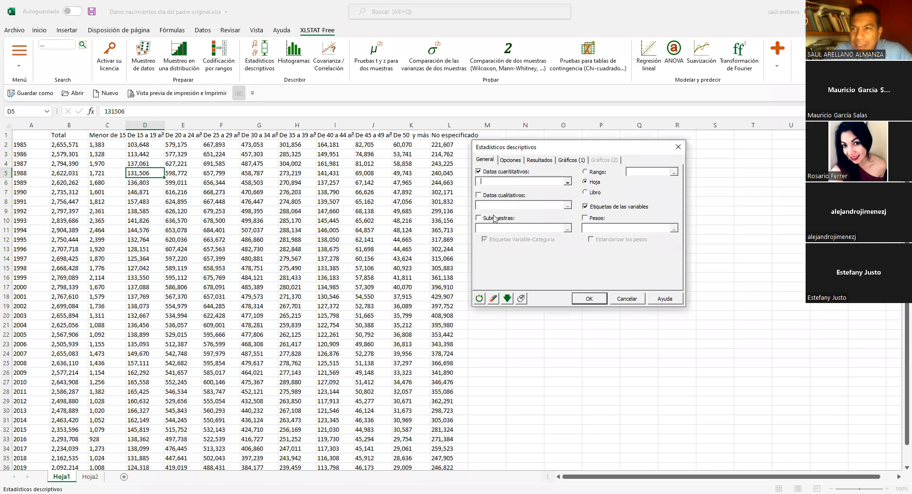
{"action": "left_click", "coordinate": [512, 58]}
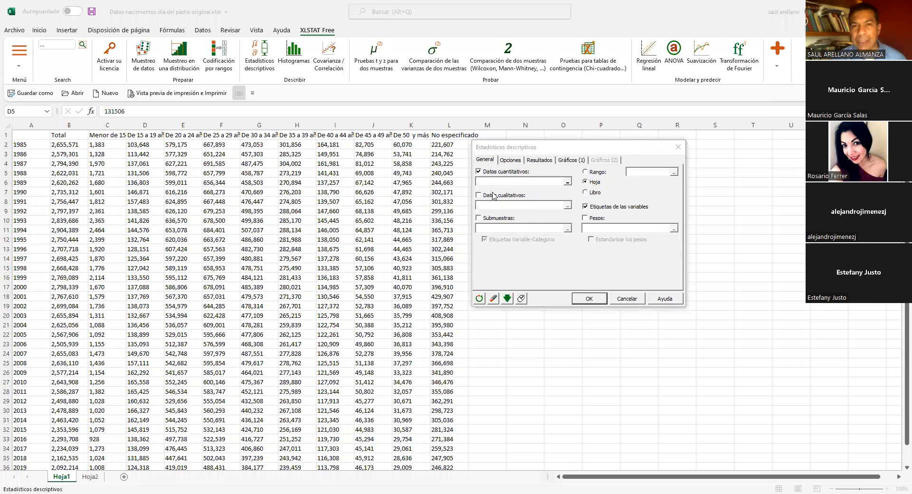
{"action": "left_click", "coordinate": [25, 136]}
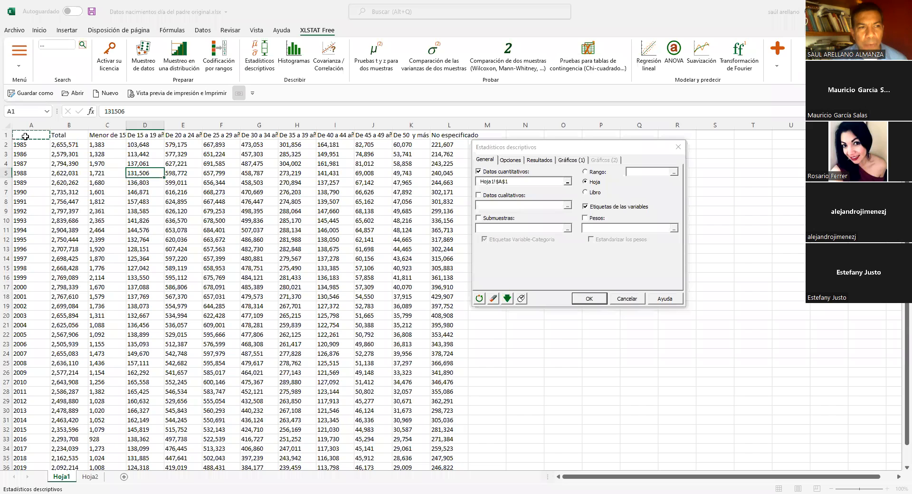
{"action": "left_click", "coordinate": [54, 134]}
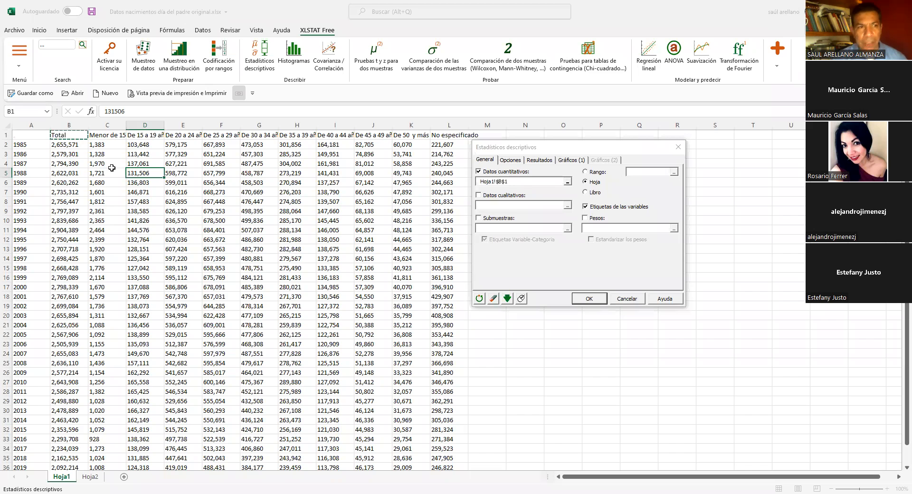
{"action": "key", "text": "ctrl+shift+Down"}
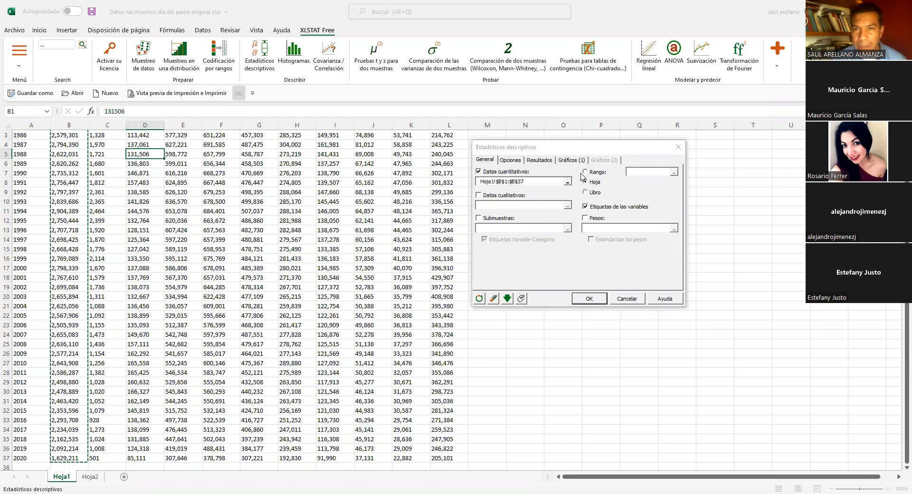
{"action": "left_click_drag", "start_coordinate": [580, 151], "coordinate": [594, 151]}
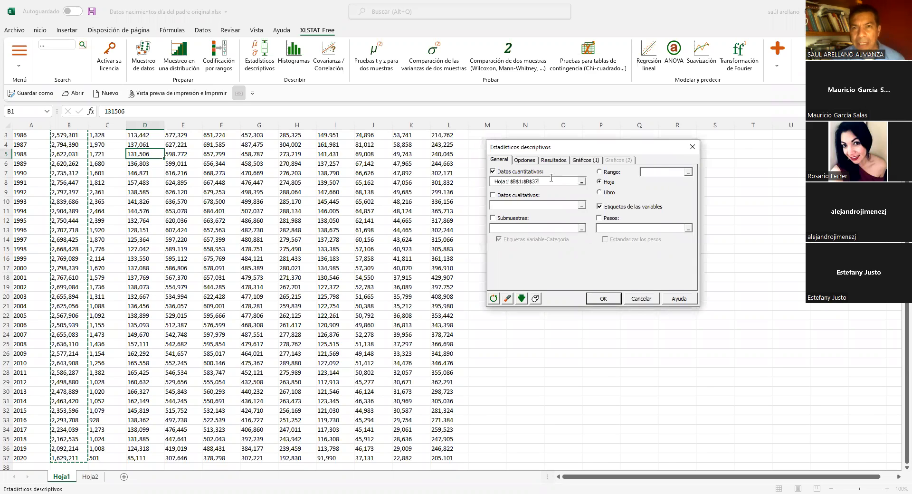
{"action": "left_click", "coordinate": [551, 178]}
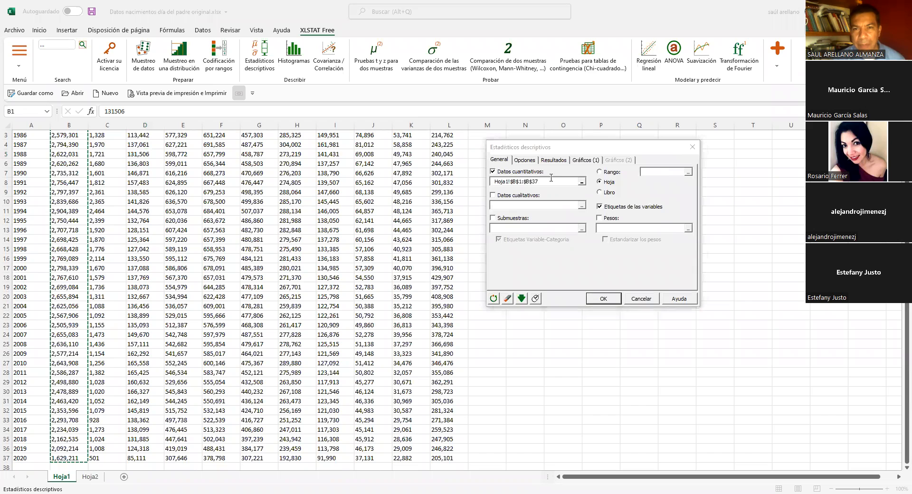
Examine the descriptive statistics options and the list of result statistics offered for quantitative data
{"action": "left_click", "coordinate": [531, 163]}
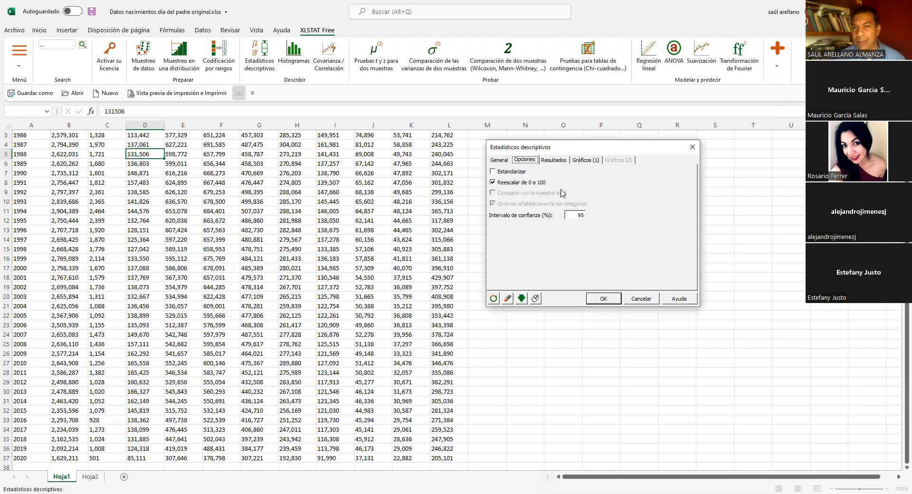
{"action": "left_click", "coordinate": [555, 161]}
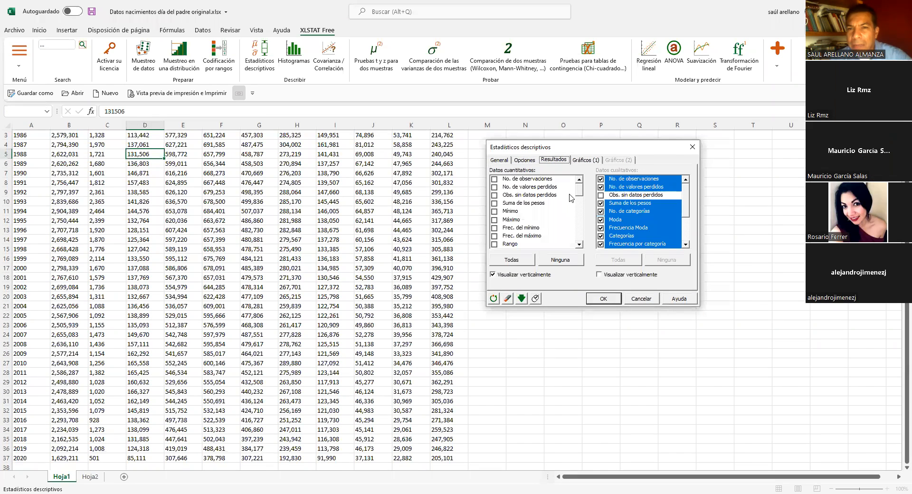
{"action": "left_click", "coordinate": [686, 200]}
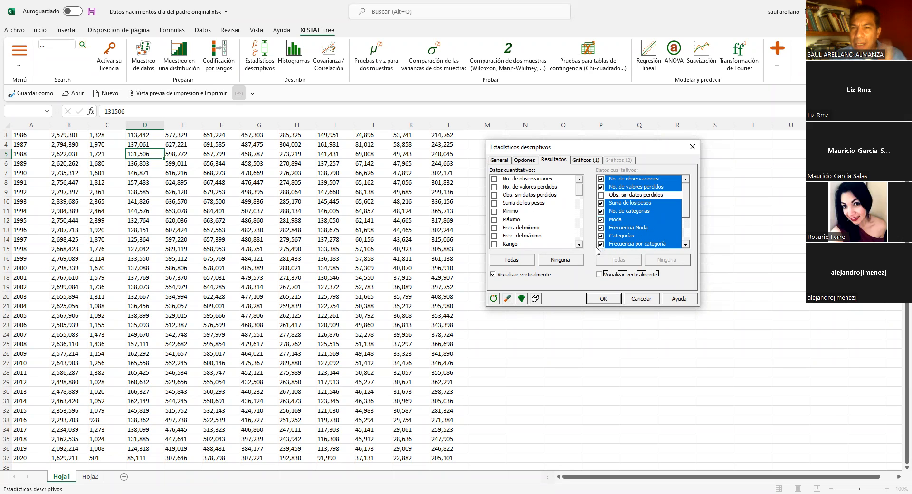
{"action": "left_click", "coordinate": [579, 244]}
{"action": "left_click", "coordinate": [579, 244]}
{"action": "left_click", "coordinate": [579, 244]}
{"action": "left_click", "coordinate": [579, 244]}
{"action": "left_click", "coordinate": [579, 245]}
{"action": "left_click", "coordinate": [579, 245]}
{"action": "left_click", "coordinate": [579, 245]}
{"action": "left_click", "coordinate": [579, 245]}
{"action": "left_click", "coordinate": [579, 246]}
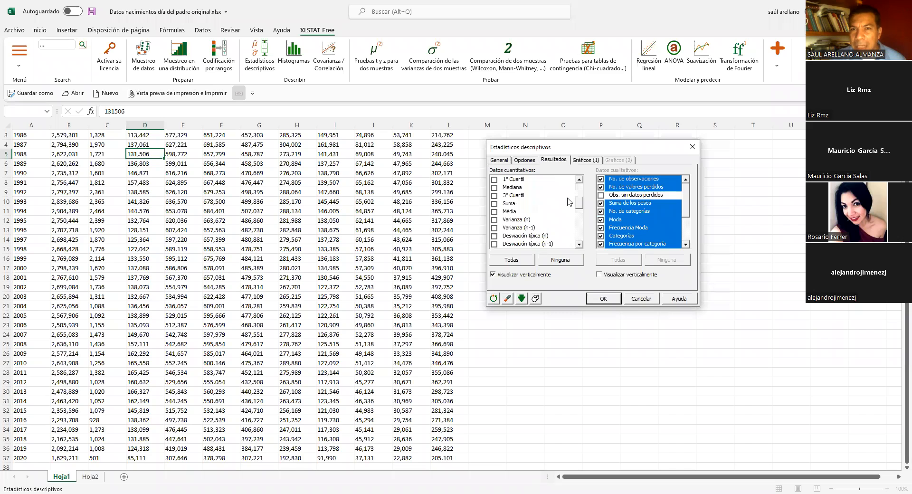
Include Mínimo, Máximo, Media and Mediana in the results for the quantitative data
{"action": "scroll", "coordinate": [569, 202], "scroll_direction": "up", "scroll_amount": 3}
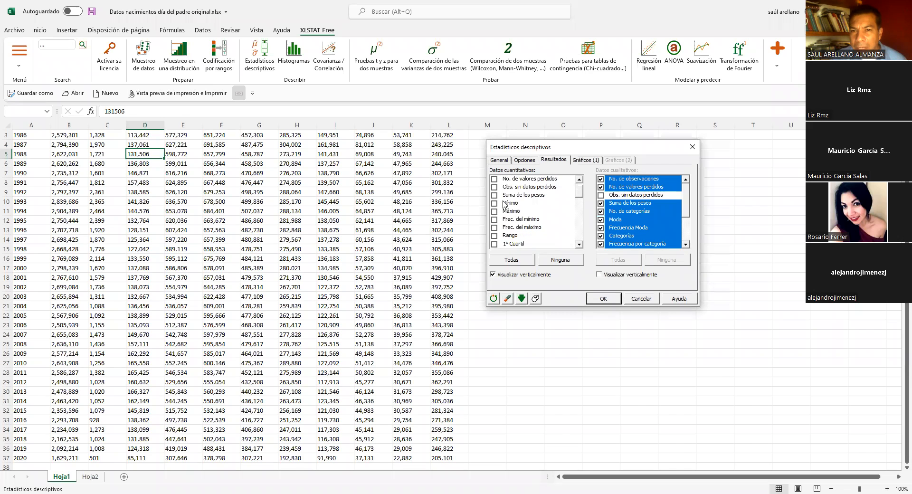
{"action": "left_click", "coordinate": [494, 203]}
{"action": "left_click", "coordinate": [495, 211]}
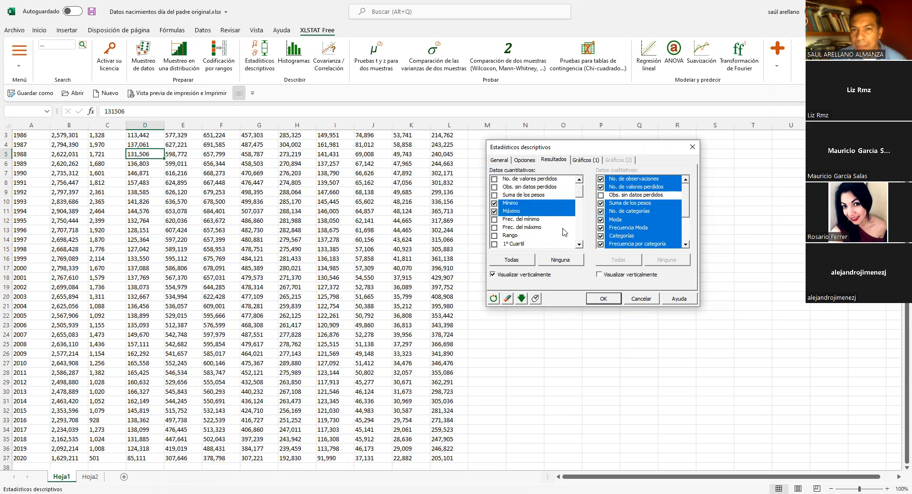
{"action": "scroll", "coordinate": [583, 192], "scroll_direction": "down", "scroll_amount": 3}
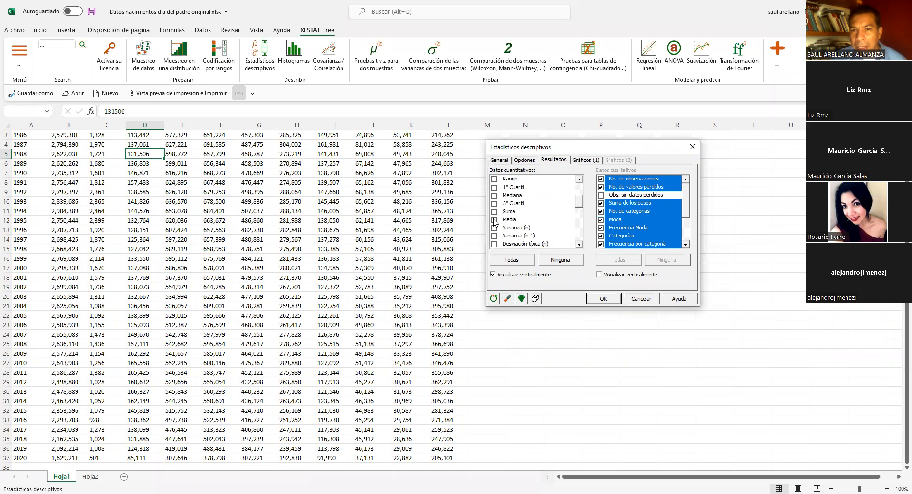
{"action": "left_click", "coordinate": [495, 220]}
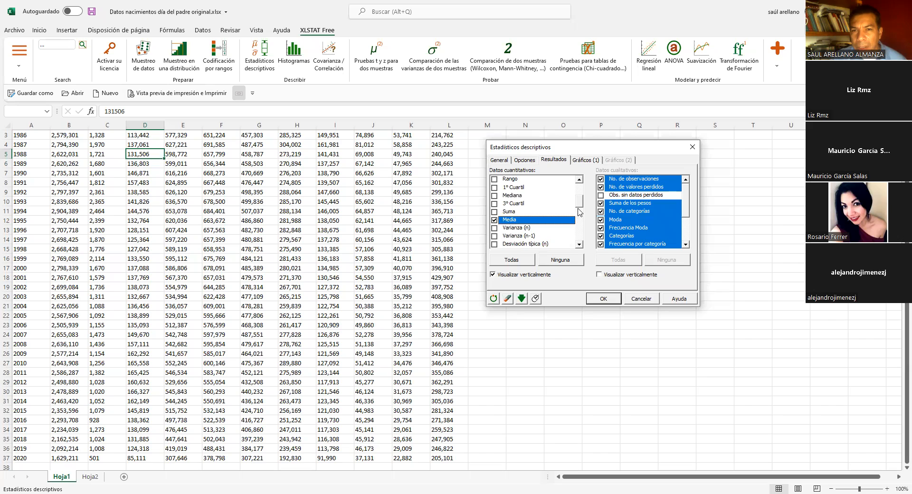
{"action": "left_click", "coordinate": [494, 196]}
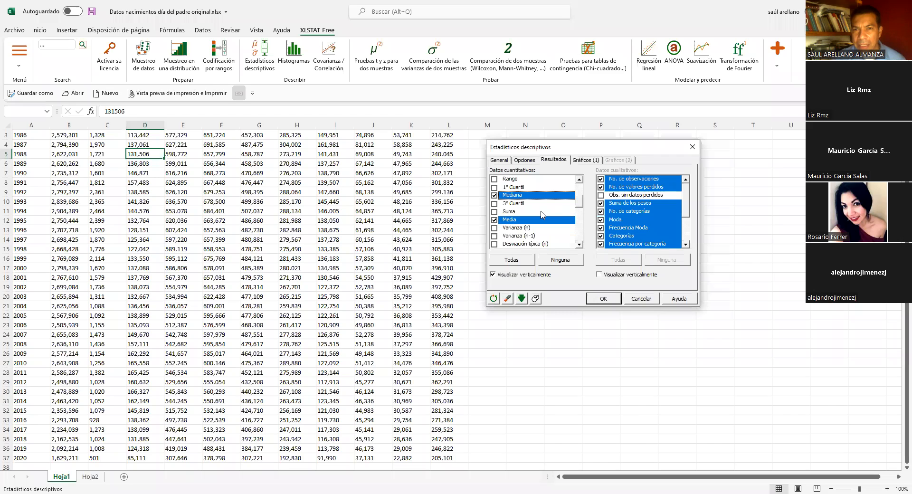
Review the chosen quantitative statistics, then run the descriptive analysis and accept the data selection summary
{"action": "left_click_drag", "start_coordinate": [581, 203], "coordinate": [581, 228]}
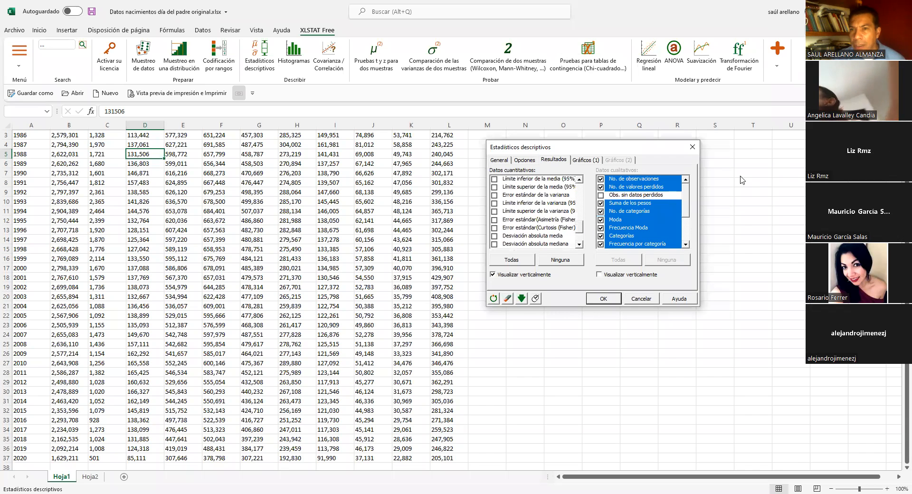
{"action": "left_click_drag", "start_coordinate": [578, 230], "coordinate": [584, 186]}
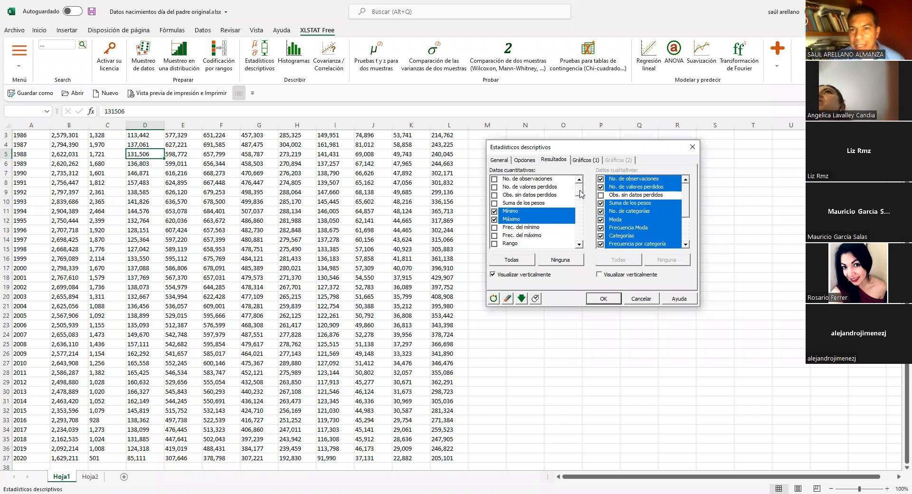
{"action": "left_click_drag", "start_coordinate": [579, 192], "coordinate": [579, 195]}
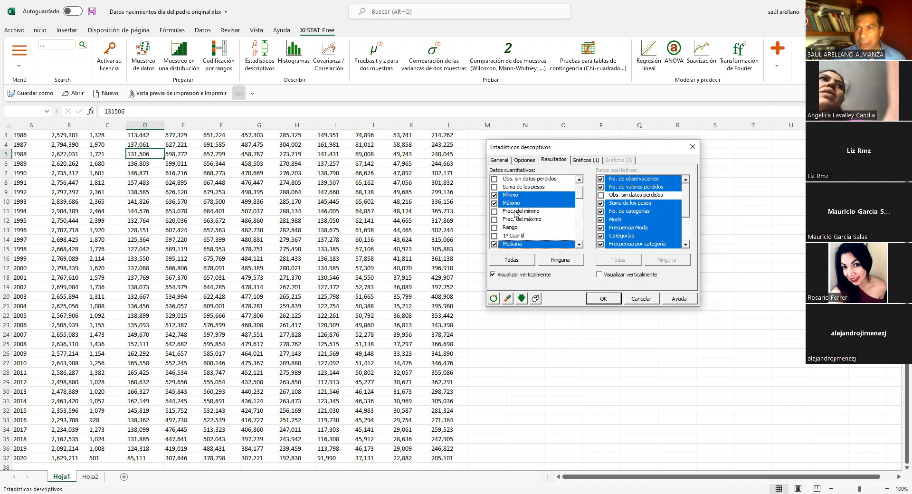
{"action": "left_click_drag", "start_coordinate": [579, 196], "coordinate": [580, 206]}
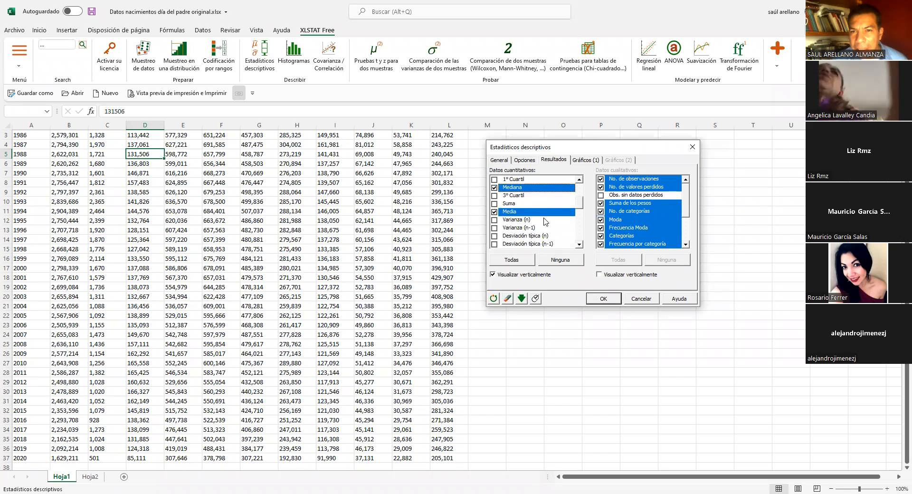
{"action": "left_click", "coordinate": [608, 299]}
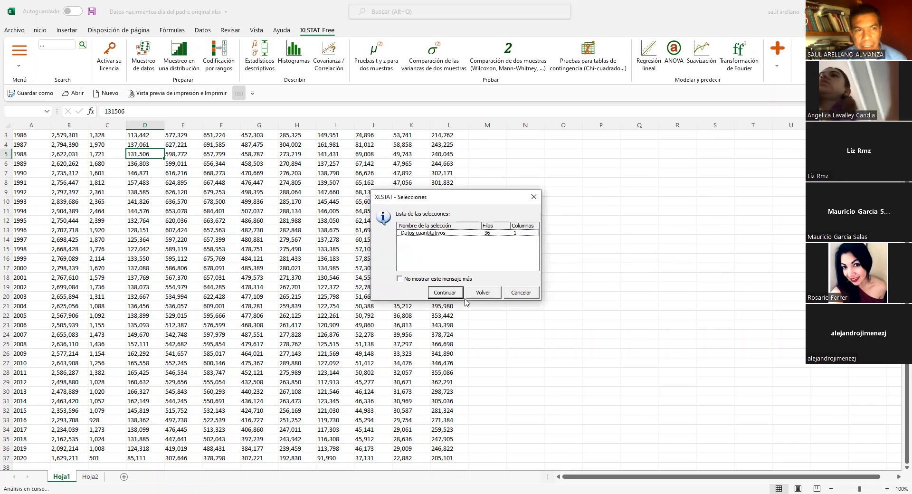
{"action": "left_click", "coordinate": [451, 292]}
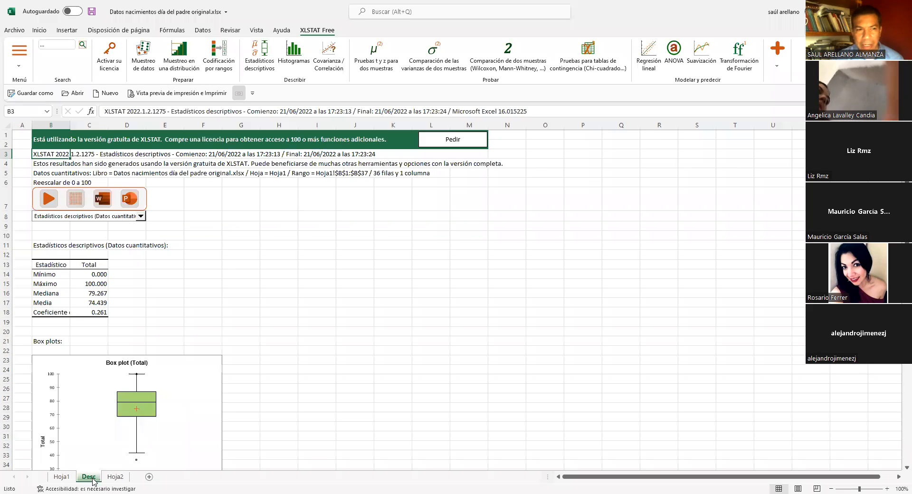
Examine the Mínimo, Máximo and Mediana values and the box plot in the Desc results sheet
{"action": "left_click", "coordinate": [227, 264]}
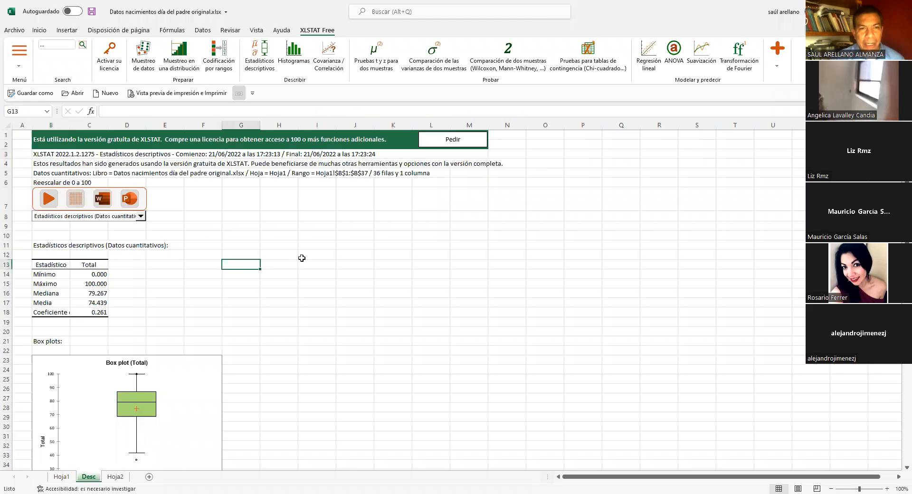
{"action": "scroll", "coordinate": [302, 258], "scroll_direction": "down", "scroll_amount": 1}
{"action": "scroll", "coordinate": [302, 257], "scroll_direction": "down", "scroll_amount": 1}
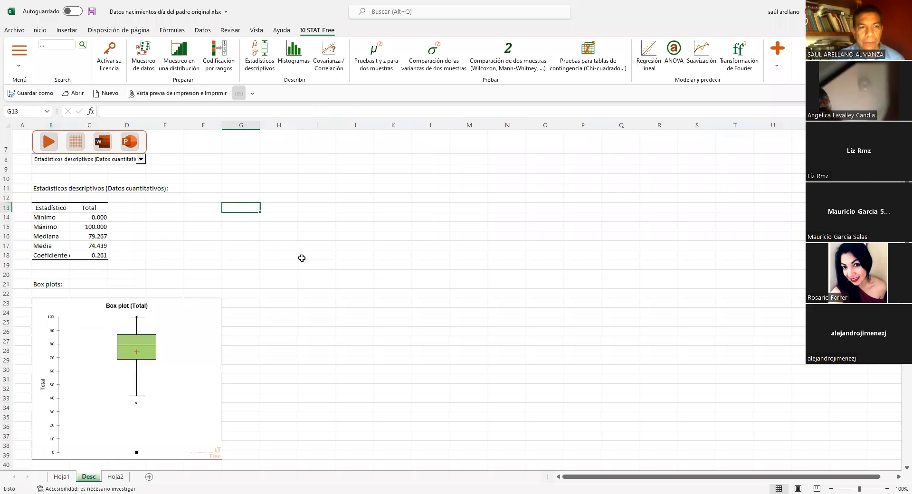
{"action": "left_click", "coordinate": [98, 220]}
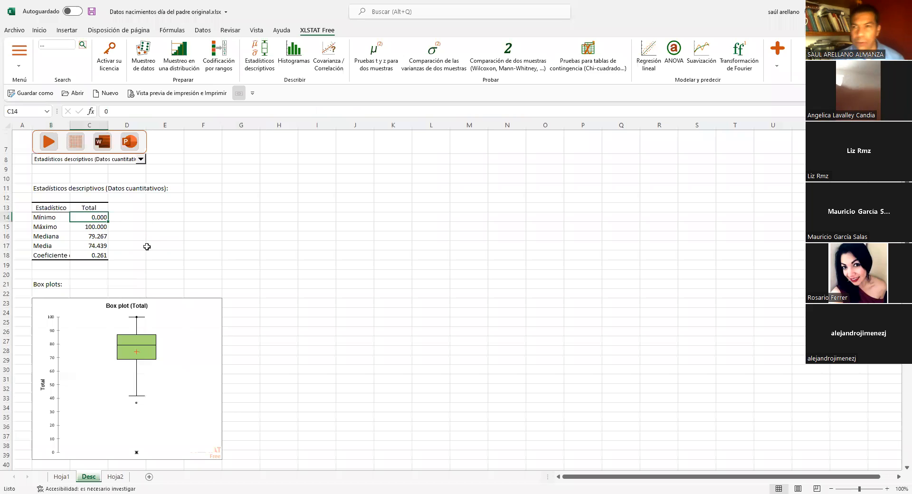
{"action": "left_click", "coordinate": [105, 227]}
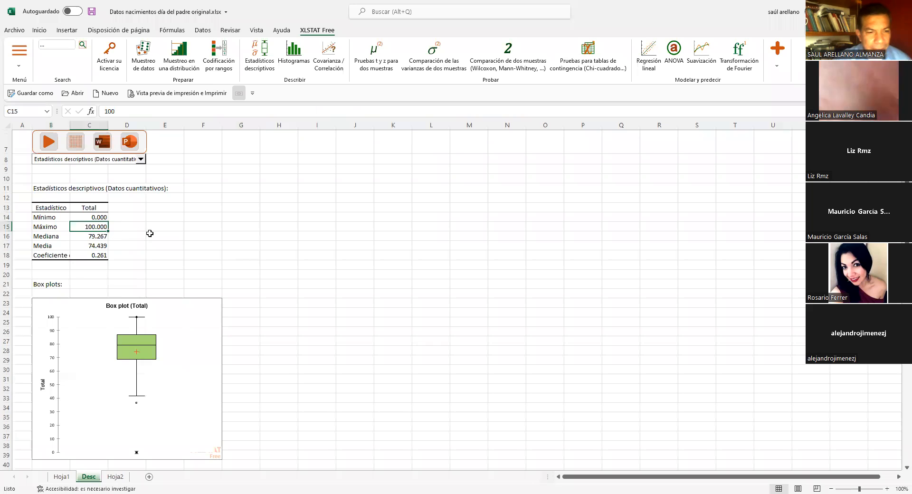
{"action": "left_click", "coordinate": [90, 236]}
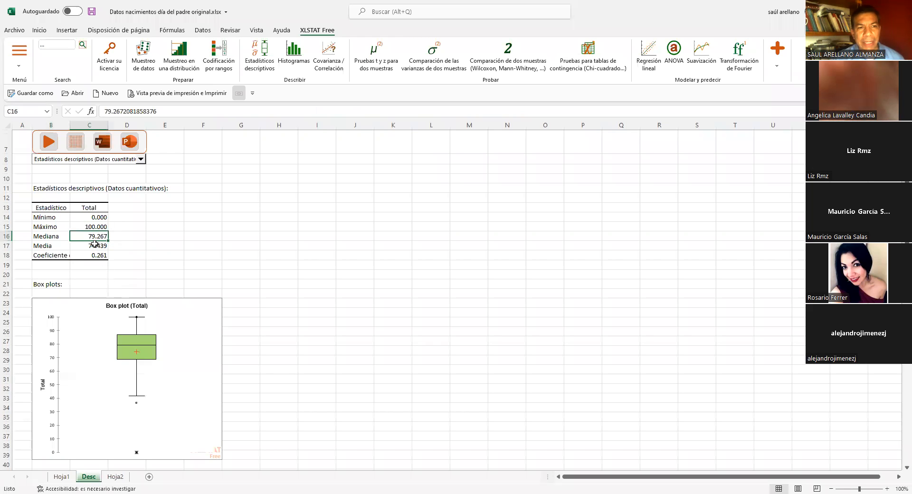
{"action": "left_click", "coordinate": [251, 246]}
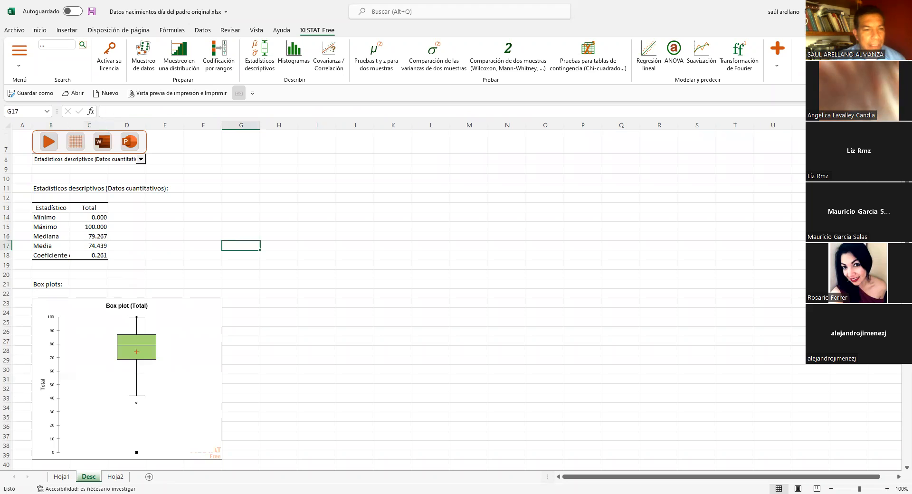
Set up a new descriptive statistics analysis from Hoja1 with the Total column, B1:B37 including its header, as quantitative data
{"action": "key", "text": "ctrl+Page_Up"}
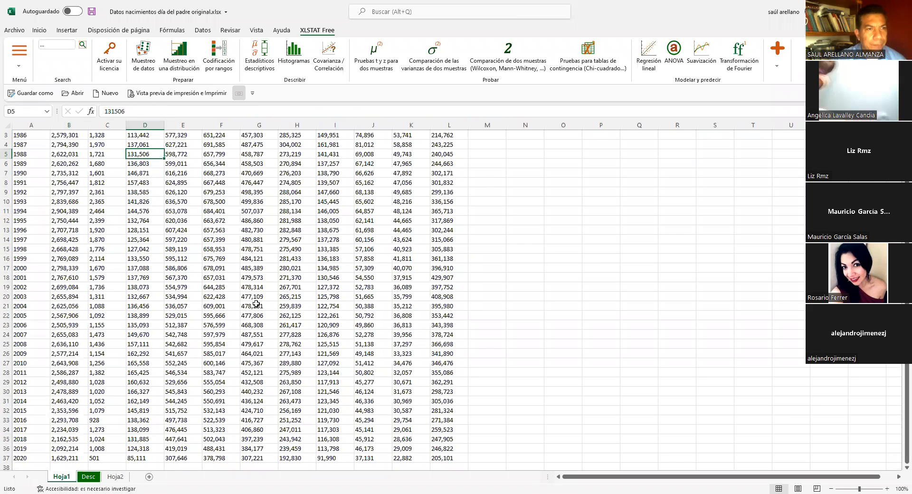
{"action": "scroll", "coordinate": [256, 304], "scroll_direction": "up", "scroll_amount": 1}
{"action": "left_click", "coordinate": [616, 152]}
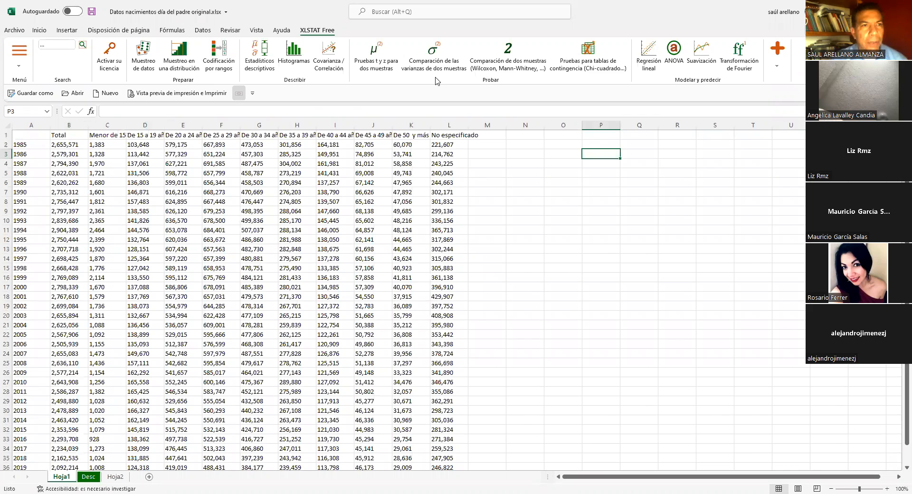
{"action": "left_click", "coordinate": [260, 56]}
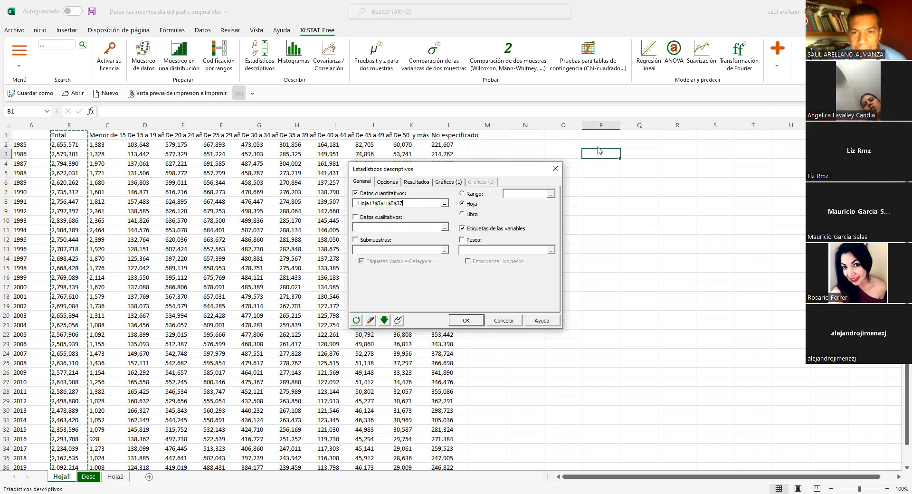
{"action": "left_click", "coordinate": [501, 299]}
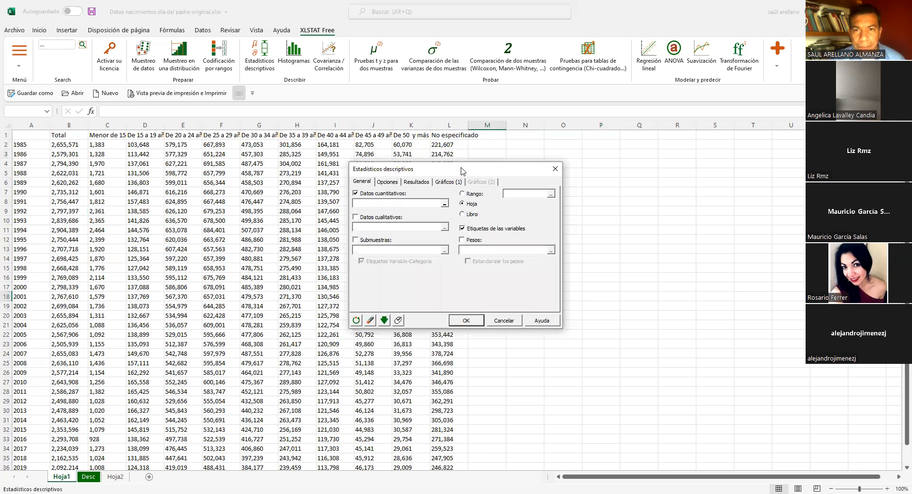
{"action": "left_click", "coordinate": [71, 145]}
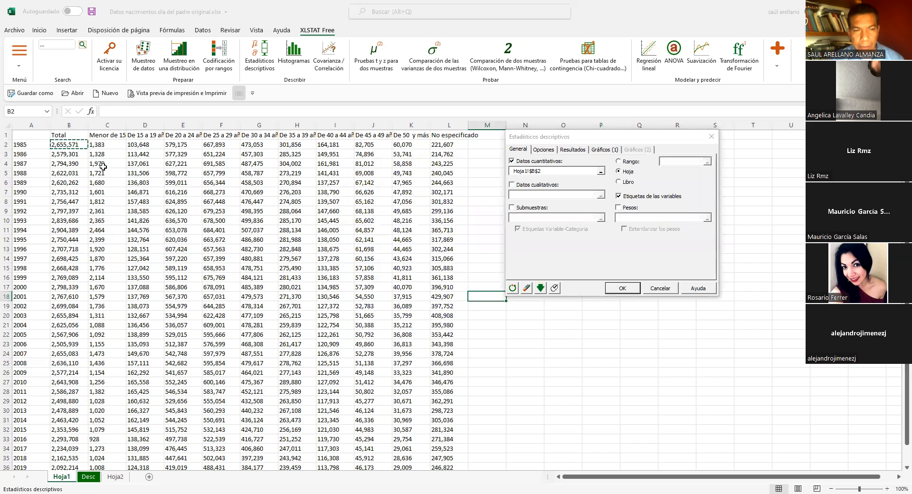
{"action": "left_click", "coordinate": [82, 136]}
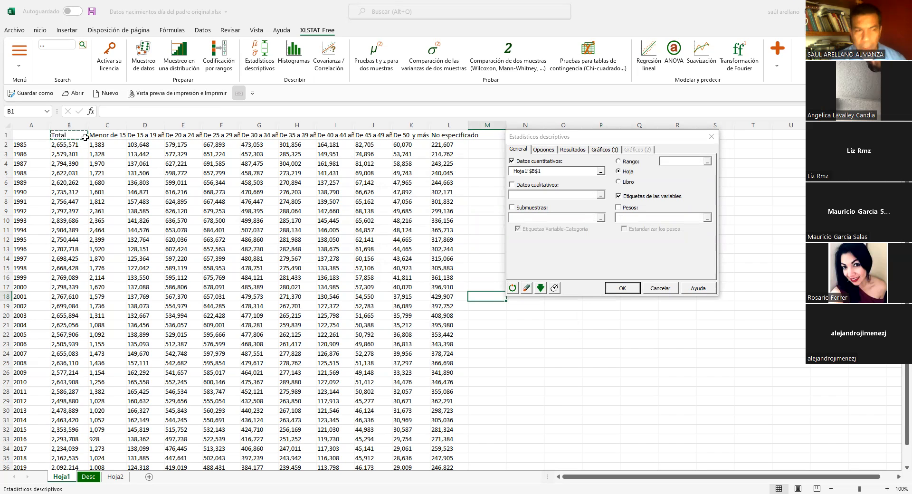
{"action": "key", "text": "ctrl+shift+Down"}
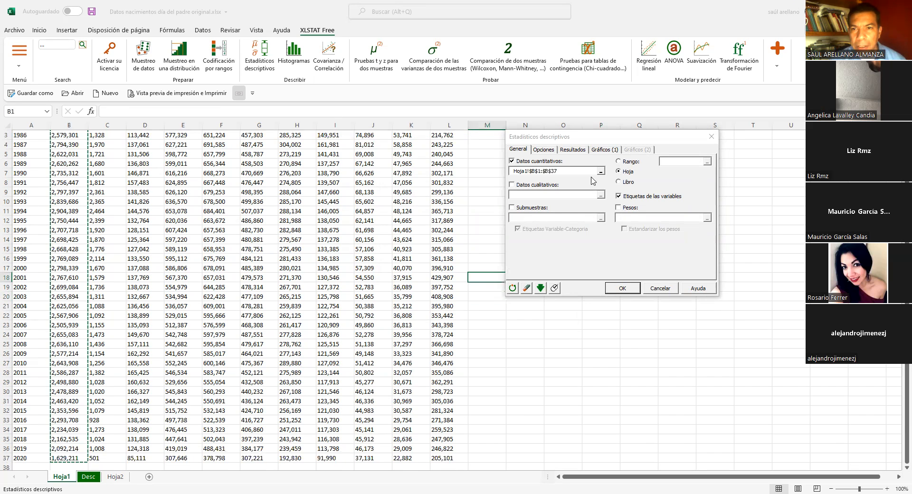
Exclude Varianza (n-1) from the result statistics for the quantitative data
{"action": "left_click", "coordinate": [548, 150]}
{"action": "left_click", "coordinate": [573, 150]}
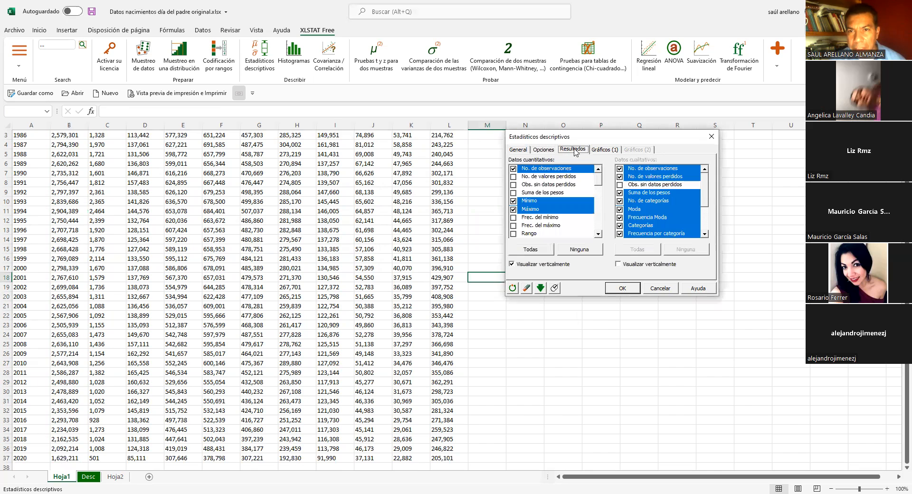
{"action": "left_click", "coordinate": [598, 234]}
{"action": "left_click", "coordinate": [598, 233]}
{"action": "left_click", "coordinate": [597, 233]}
{"action": "left_click", "coordinate": [598, 233]}
{"action": "left_click", "coordinate": [598, 233]}
{"action": "left_click", "coordinate": [598, 233]}
{"action": "left_click", "coordinate": [598, 233]}
{"action": "left_click", "coordinate": [597, 233]}
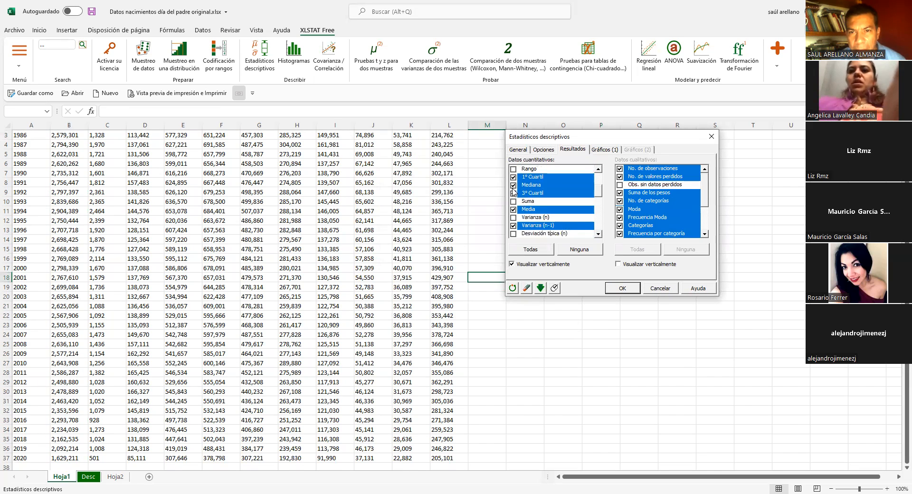
{"action": "left_click", "coordinate": [513, 226]}
Exclude Desviación típica (n-1) from the quantitative result statistics
{"action": "left_click", "coordinate": [598, 234]}
{"action": "left_click", "coordinate": [598, 234]}
{"action": "left_click", "coordinate": [598, 233]}
{"action": "left_click", "coordinate": [599, 234]}
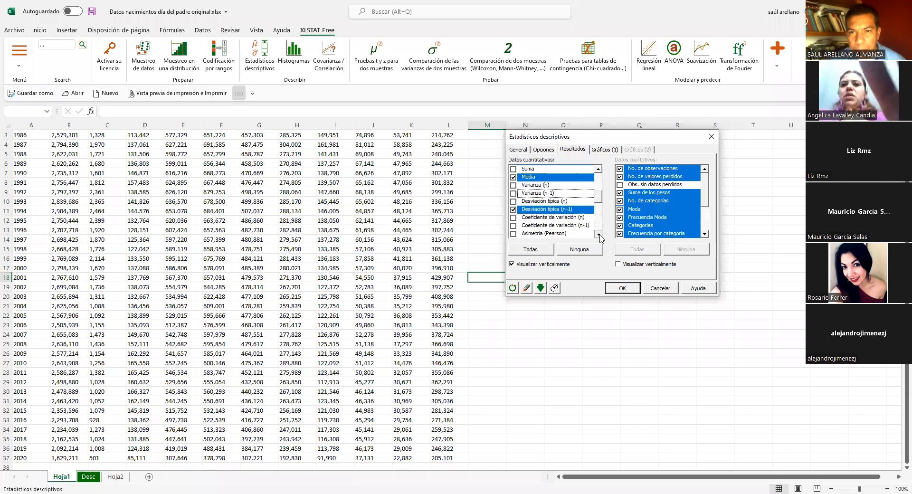
{"action": "left_click", "coordinate": [514, 209]}
Look through the remaining quantitative statistics and add Rango to the results
{"action": "left_click", "coordinate": [598, 233]}
{"action": "left_click", "coordinate": [599, 234]}
{"action": "left_click", "coordinate": [598, 235]}
{"action": "left_click", "coordinate": [598, 235]}
{"action": "left_click", "coordinate": [599, 235]}
{"action": "left_click", "coordinate": [599, 235]}
{"action": "left_click", "coordinate": [598, 235]}
{"action": "left_click", "coordinate": [599, 235]}
{"action": "left_click_drag", "start_coordinate": [598, 212], "coordinate": [601, 185]}
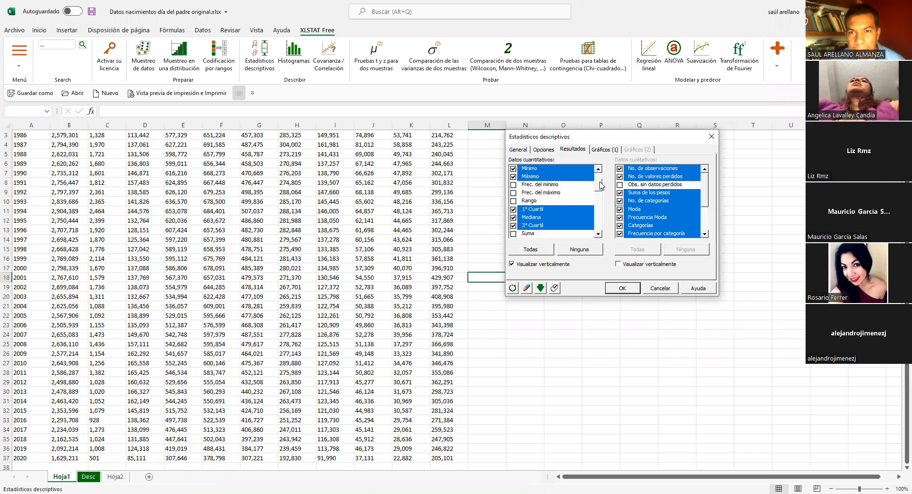
{"action": "left_click", "coordinate": [530, 202]}
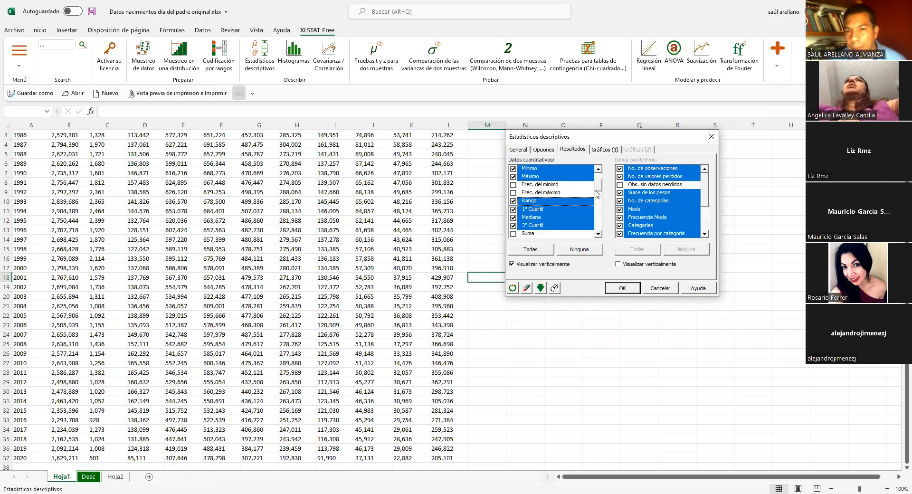
Review the remaining statistics and chart types, then run the analysis with box plots and accept the data selection summary
{"action": "scroll", "coordinate": [597, 194], "scroll_direction": "down", "scroll_amount": 1}
{"action": "left_click_drag", "start_coordinate": [598, 195], "coordinate": [600, 203]}
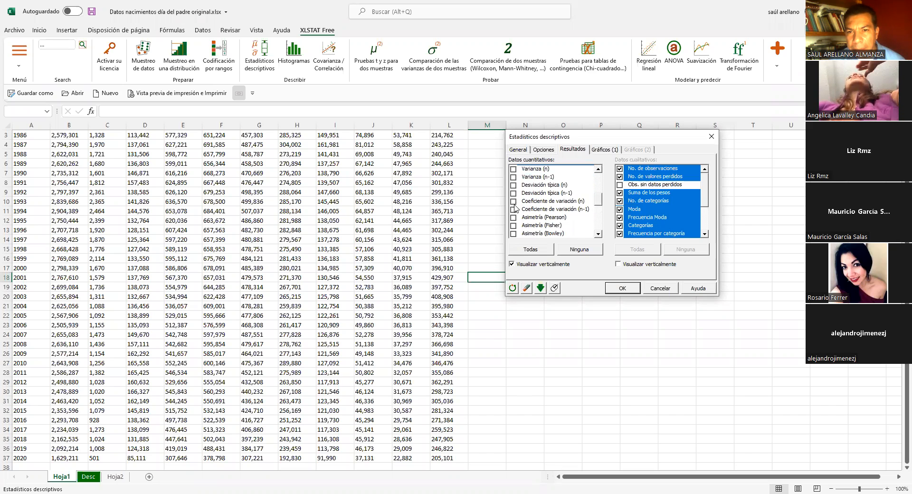
{"action": "left_click_drag", "start_coordinate": [597, 203], "coordinate": [601, 230]}
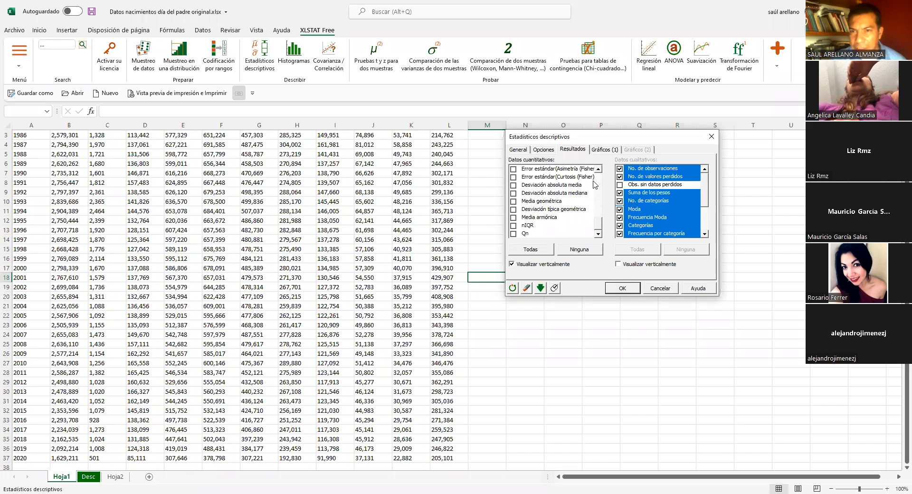
{"action": "left_click", "coordinate": [605, 152]}
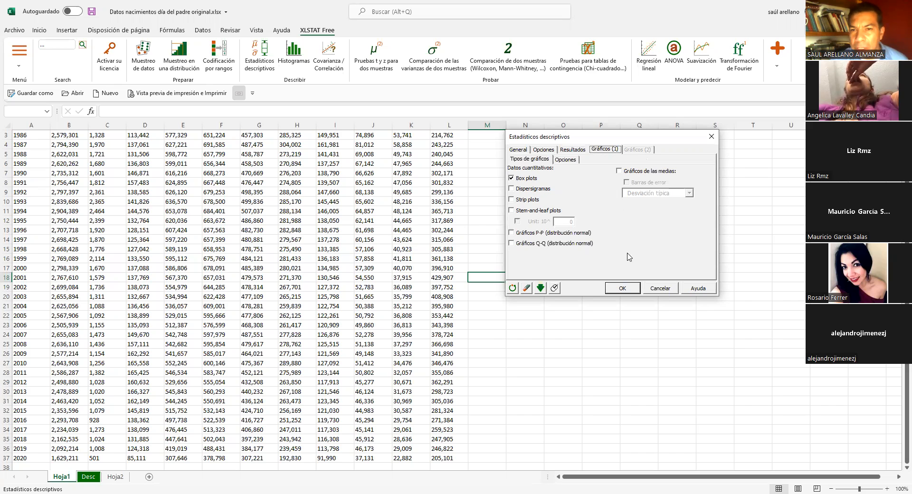
{"action": "left_click", "coordinate": [622, 288]}
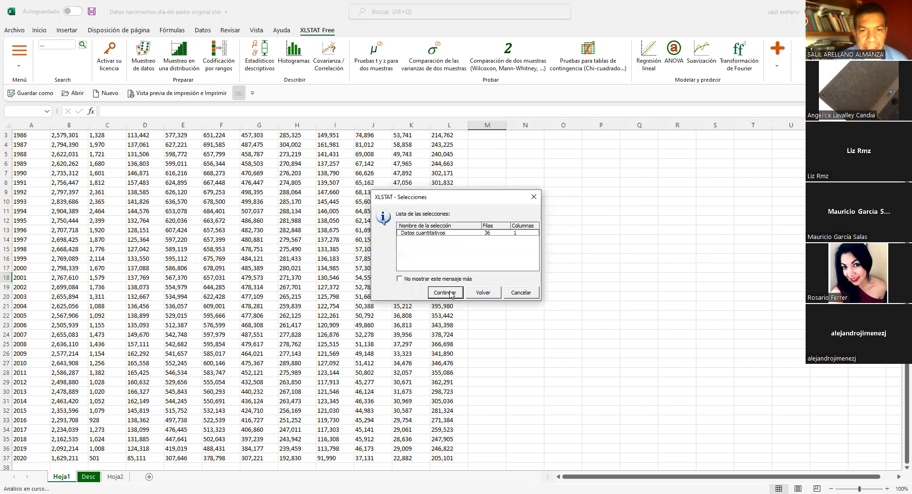
{"action": "left_click", "coordinate": [447, 293]}
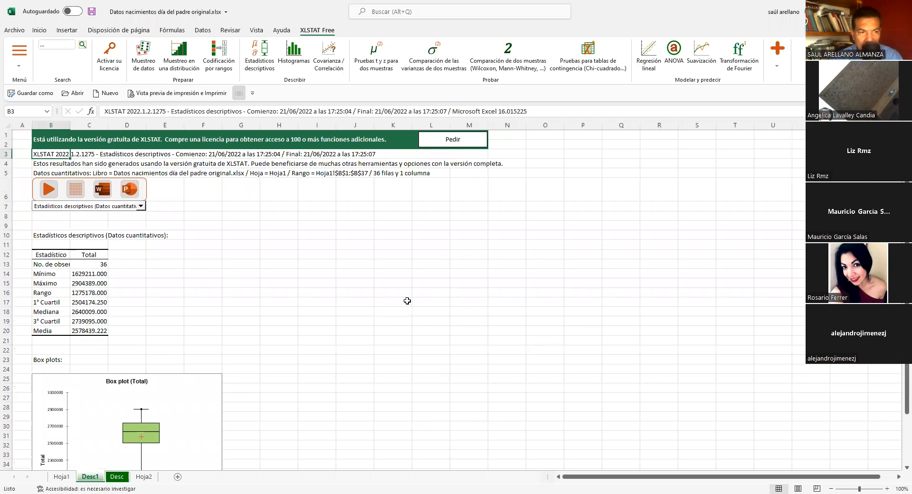
Show the statistics from Mínimo to Media, C14:C20 on the new results sheet, without decimal places
{"action": "left_click_drag", "start_coordinate": [97, 275], "coordinate": [101, 328]}
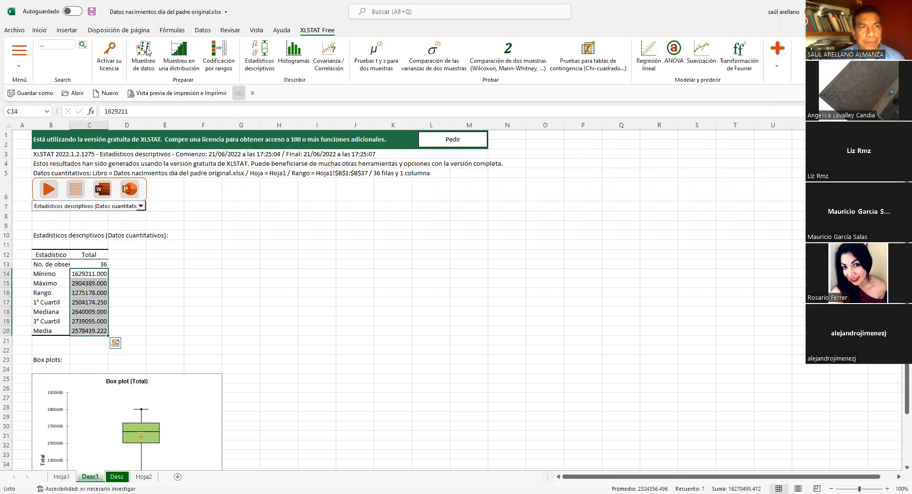
{"action": "left_click", "coordinate": [37, 31]}
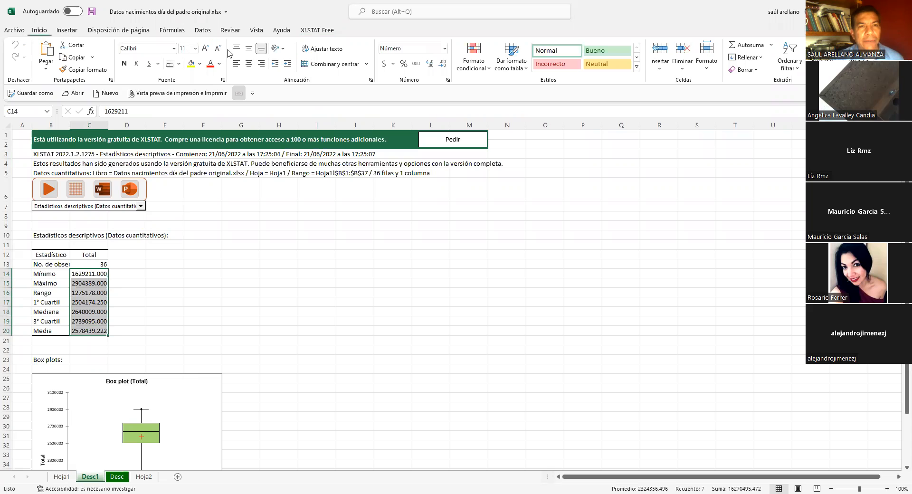
{"action": "left_click", "coordinate": [443, 63]}
{"action": "left_click", "coordinate": [443, 64]}
{"action": "left_click", "coordinate": [443, 64]}
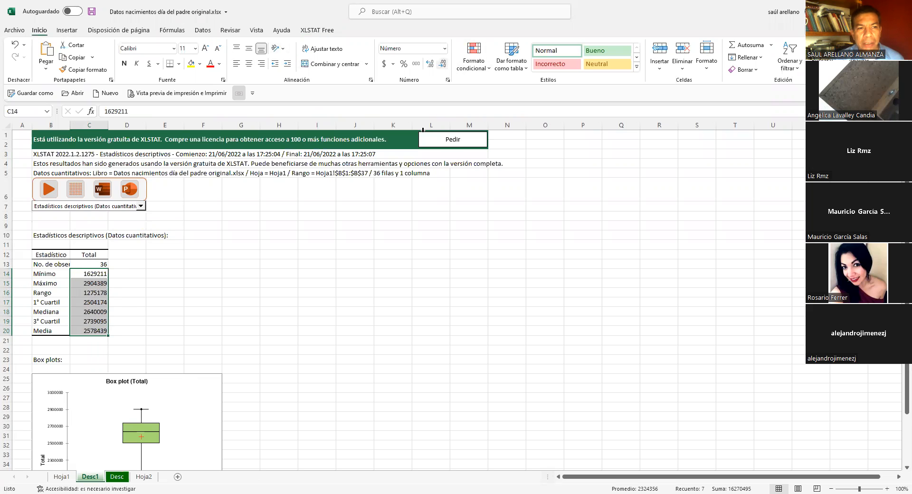
Apply a number format with a thousands separator to the statistics in C14:C20
{"action": "left_click", "coordinate": [444, 49]}
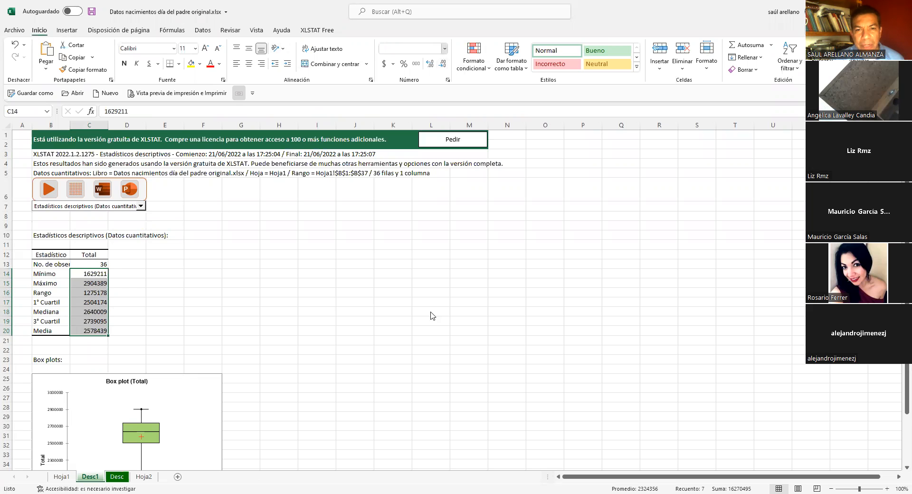
{"action": "left_click", "coordinate": [416, 267]}
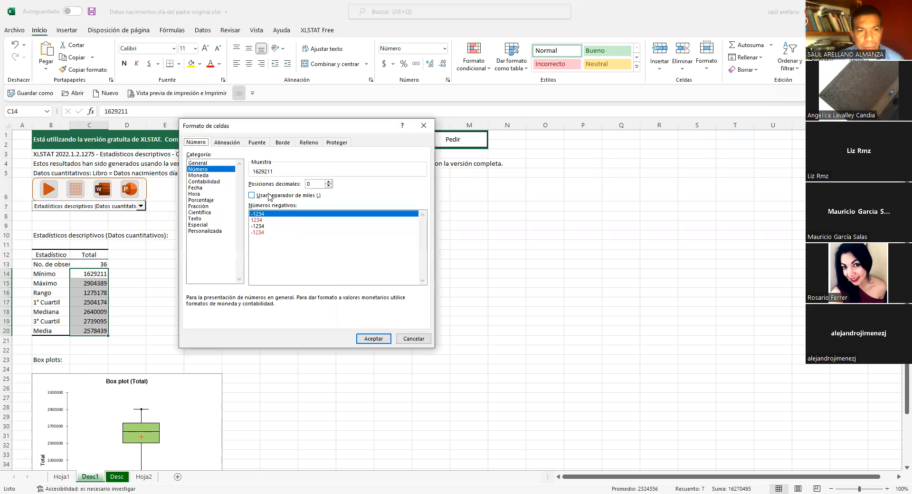
{"action": "left_click", "coordinate": [251, 195]}
{"action": "left_click", "coordinate": [382, 337]}
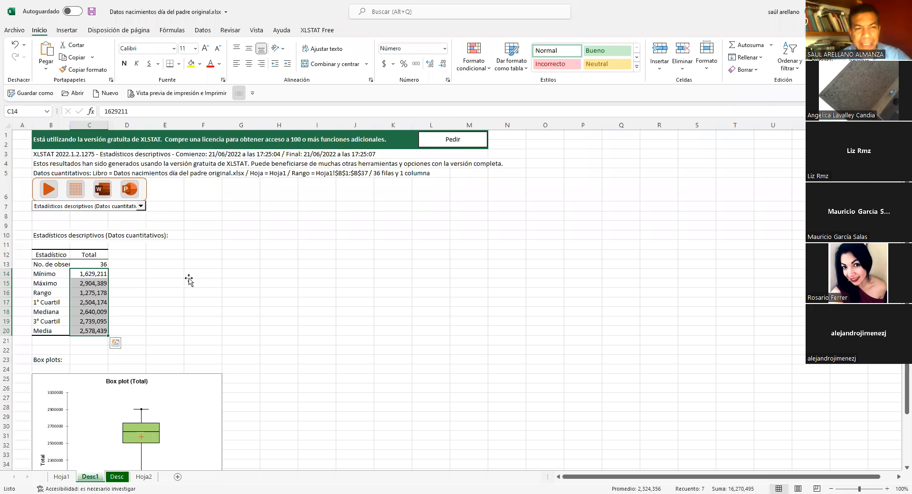
Examine the number of observations, Mínimo, Máximo and Rango in the results table one by one
{"action": "left_click", "coordinate": [189, 280]}
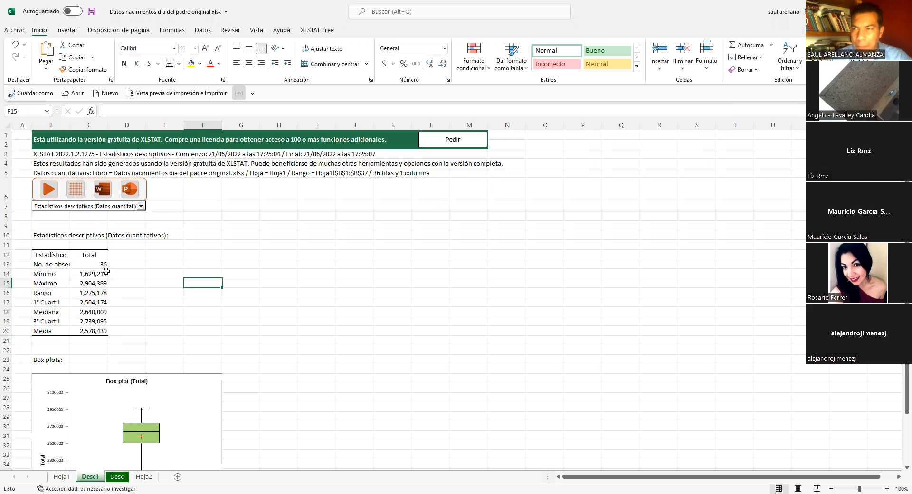
{"action": "left_click", "coordinate": [38, 265]}
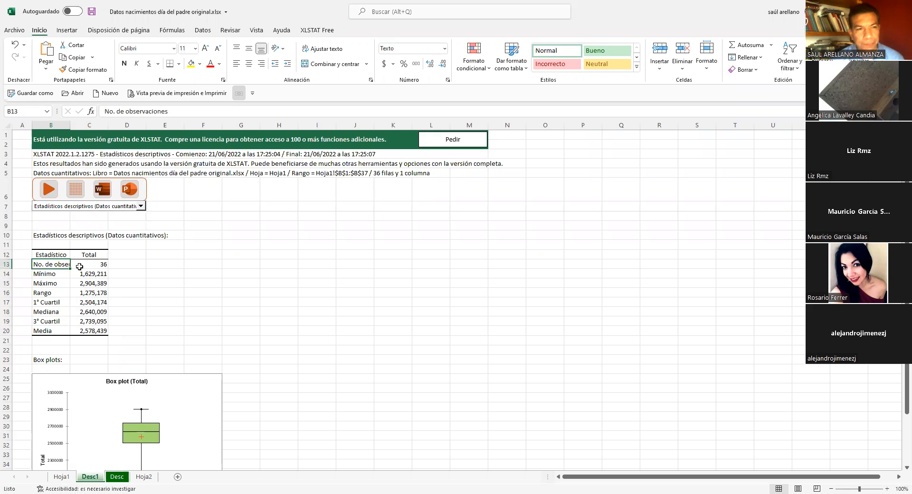
{"action": "left_click", "coordinate": [80, 266]}
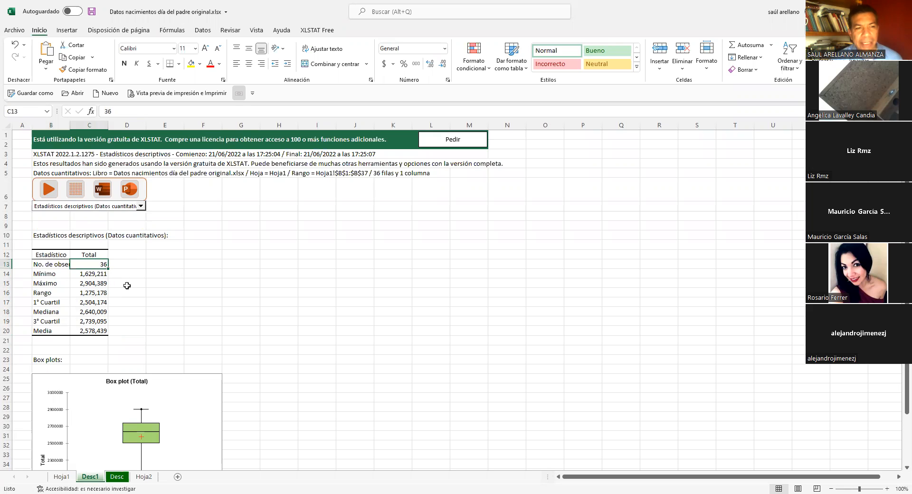
{"action": "left_click", "coordinate": [95, 274]}
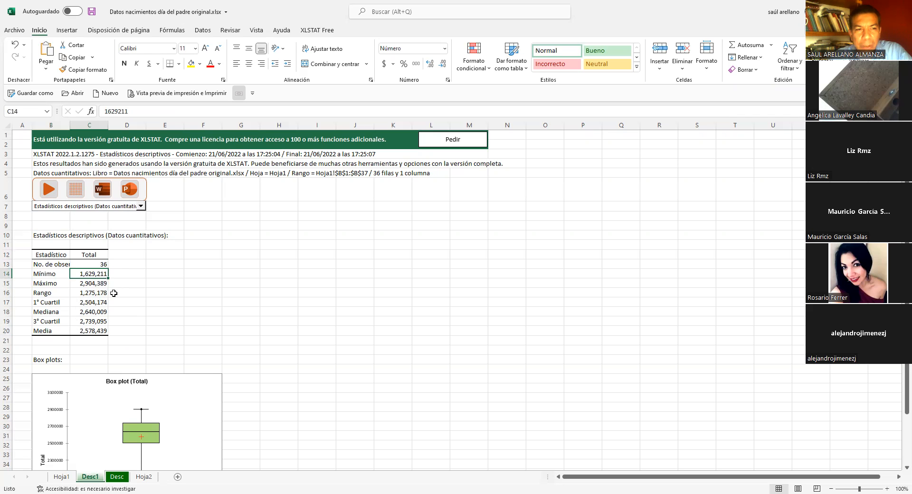
{"action": "left_click", "coordinate": [97, 284]}
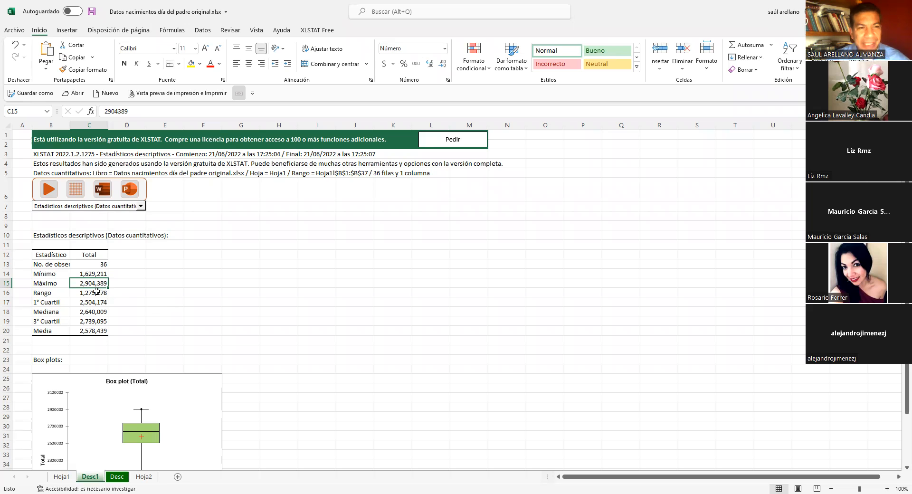
{"action": "key", "text": "Down"}
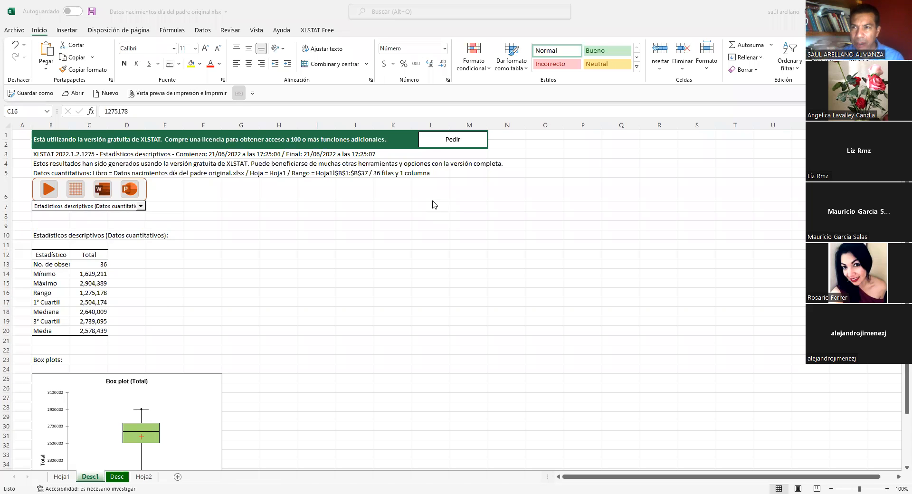
Examine the Rango, 1° Cuartil, Mediana and Media in the results table one by one
{"action": "left_click", "coordinate": [100, 294]}
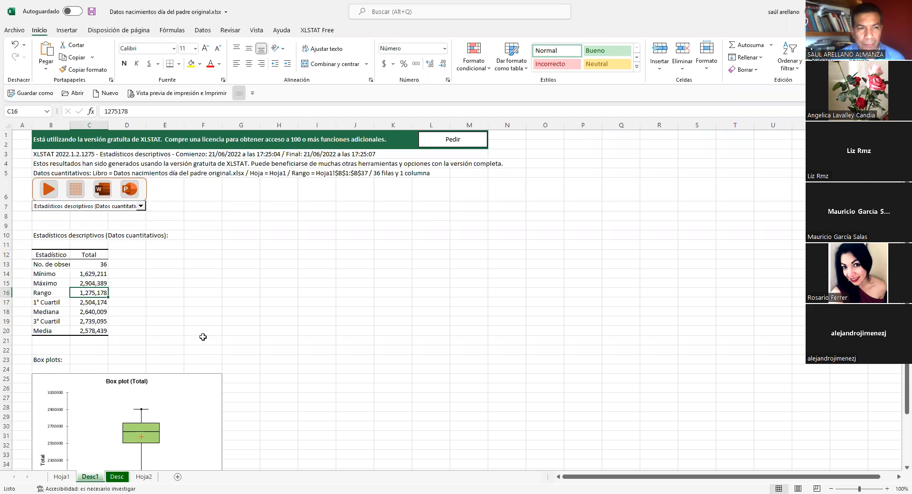
{"action": "left_click", "coordinate": [96, 303]}
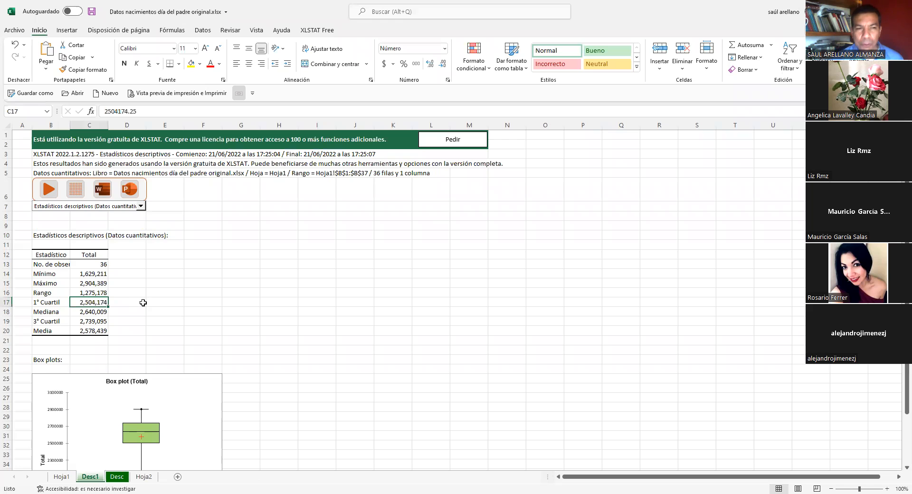
{"action": "left_click", "coordinate": [97, 313]}
{"action": "left_click", "coordinate": [92, 333]}
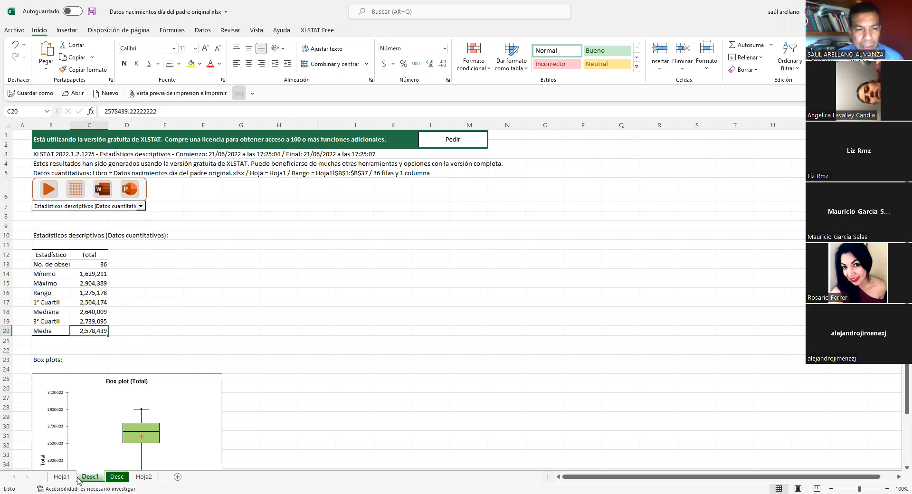
Check the yearly totals behind the mean by selecting B2:B37 on Hoja1, and return to the Desc1 results
{"action": "left_click", "coordinate": [62, 477]}
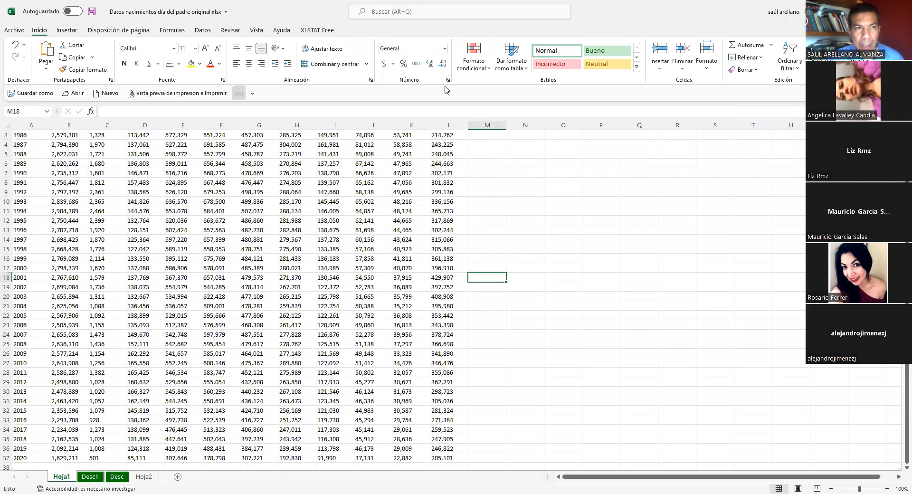
{"action": "scroll", "coordinate": [56, 202], "scroll_direction": "up", "scroll_amount": 1}
{"action": "left_click_drag", "start_coordinate": [63, 144], "coordinate": [61, 399]}
{"action": "left_click_drag", "start_coordinate": [52, 454], "coordinate": [67, 470]}
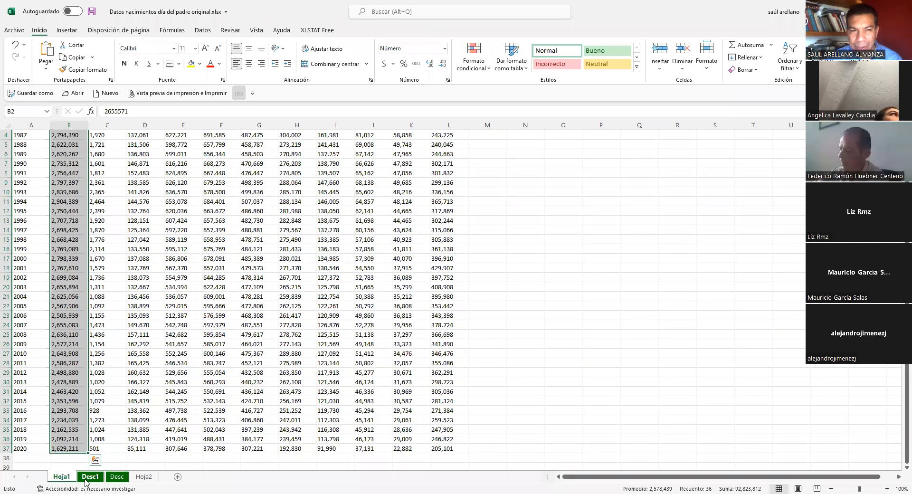
{"action": "left_click", "coordinate": [89, 476]}
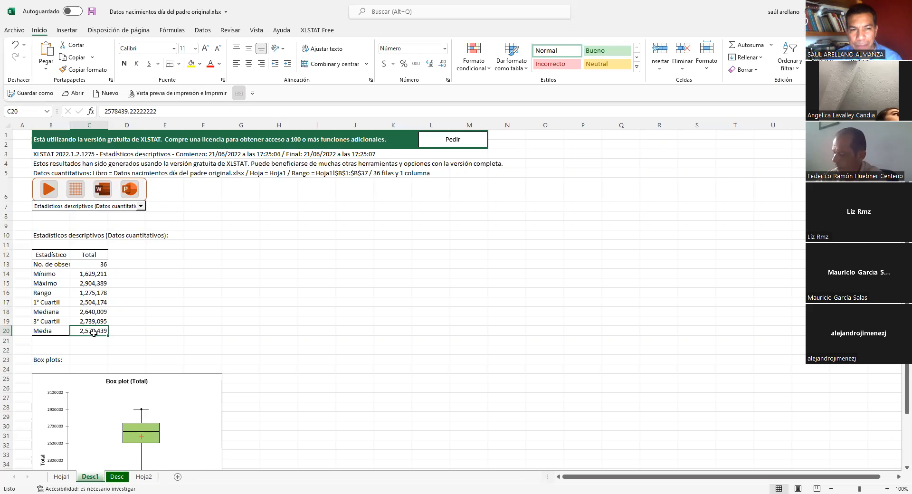
Compare the Mediana with the Media in the results table and revisit the Rango
{"action": "left_click", "coordinate": [95, 312]}
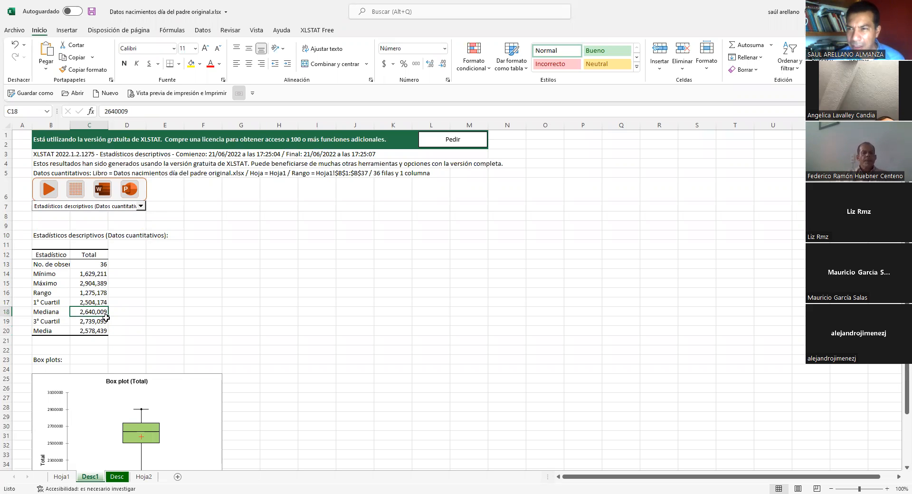
{"action": "left_click", "coordinate": [51, 312]}
{"action": "left_click", "coordinate": [78, 331]}
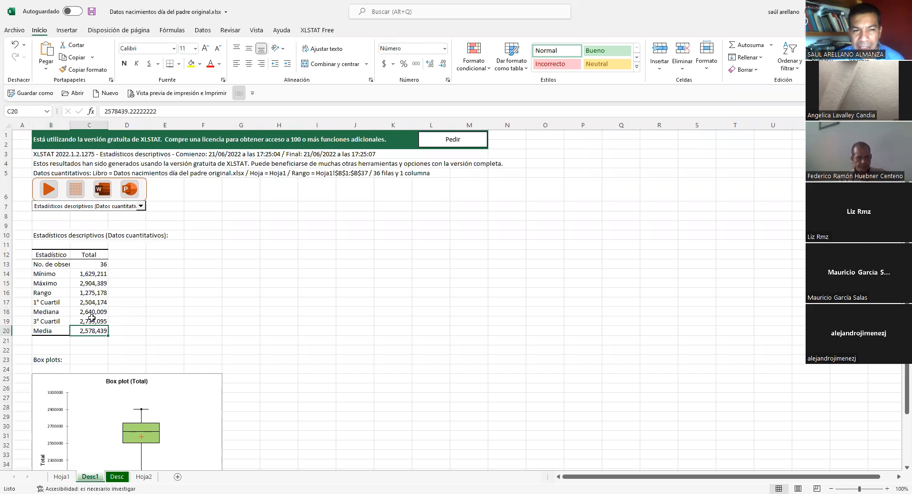
{"action": "left_click", "coordinate": [95, 313]}
{"action": "left_click", "coordinate": [96, 331]}
{"action": "left_click", "coordinate": [96, 312]}
{"action": "left_click", "coordinate": [92, 293]}
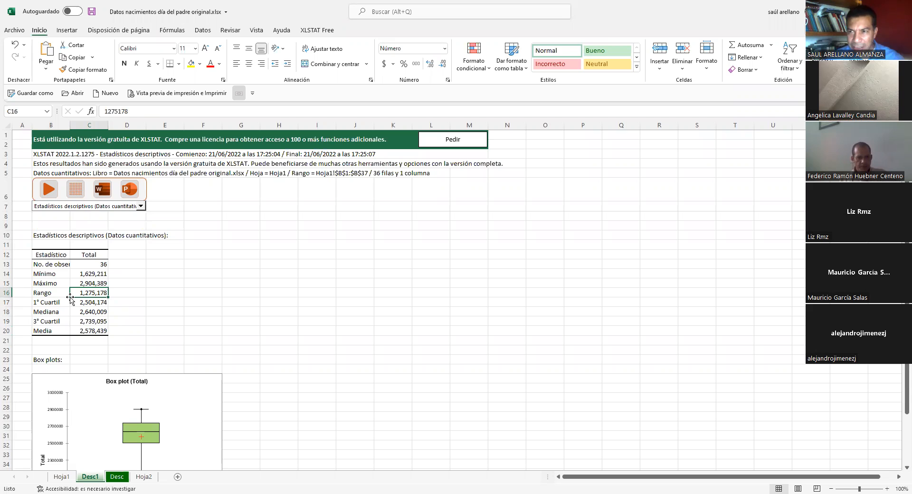
Examine the Total box plot below the statistics, including its box limits, whiskers and outlying point
{"action": "left_click", "coordinate": [209, 300]}
{"action": "scroll", "coordinate": [252, 285], "scroll_direction": "down", "scroll_amount": 4}
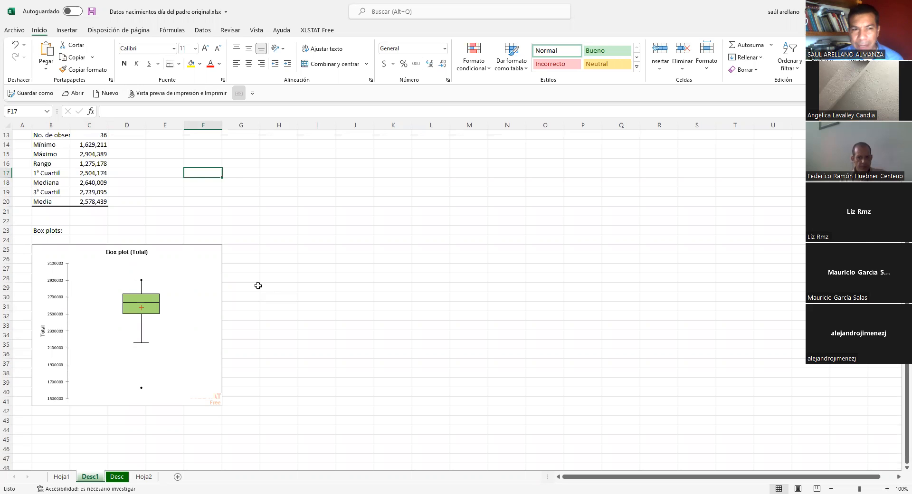
{"action": "left_click", "coordinate": [191, 245]}
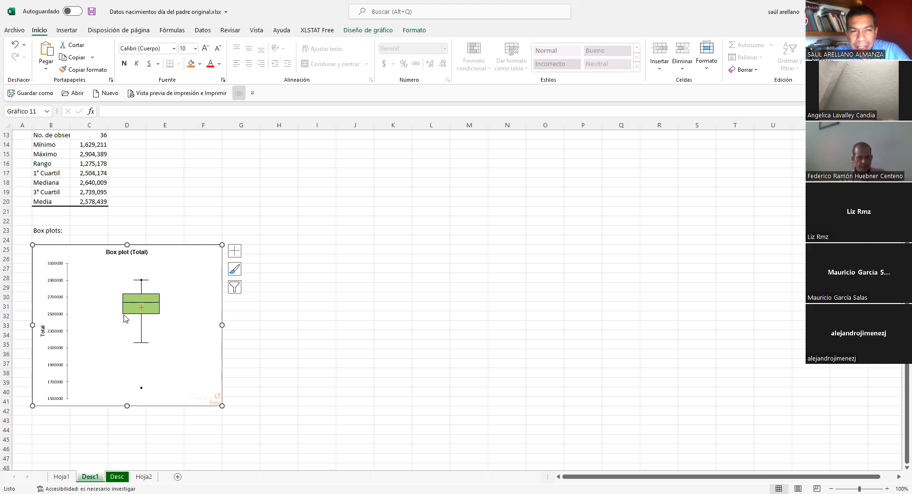
{"action": "mouse_move", "coordinate": [151, 316]}
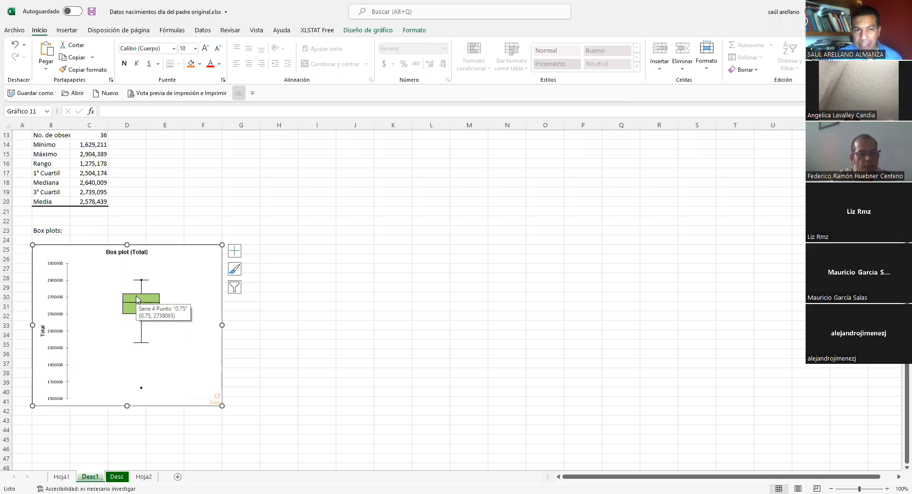
{"action": "mouse_move", "coordinate": [141, 283]}
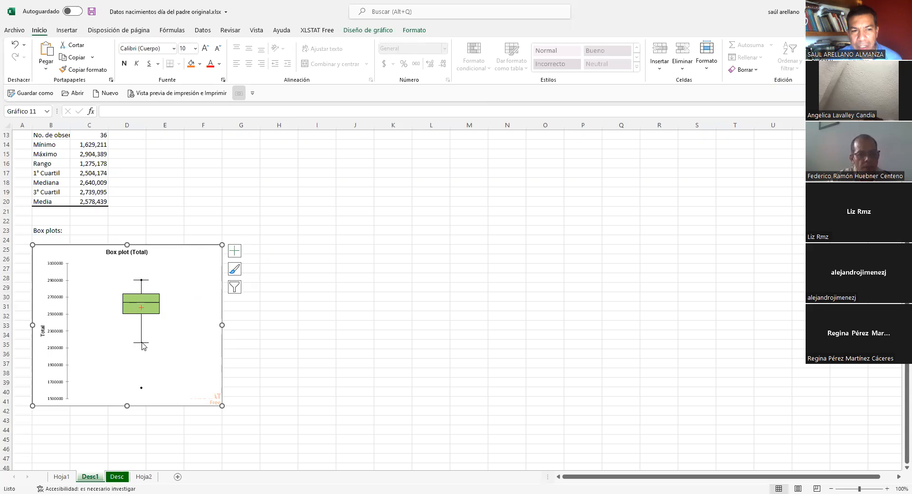
{"action": "mouse_move", "coordinate": [144, 345]}
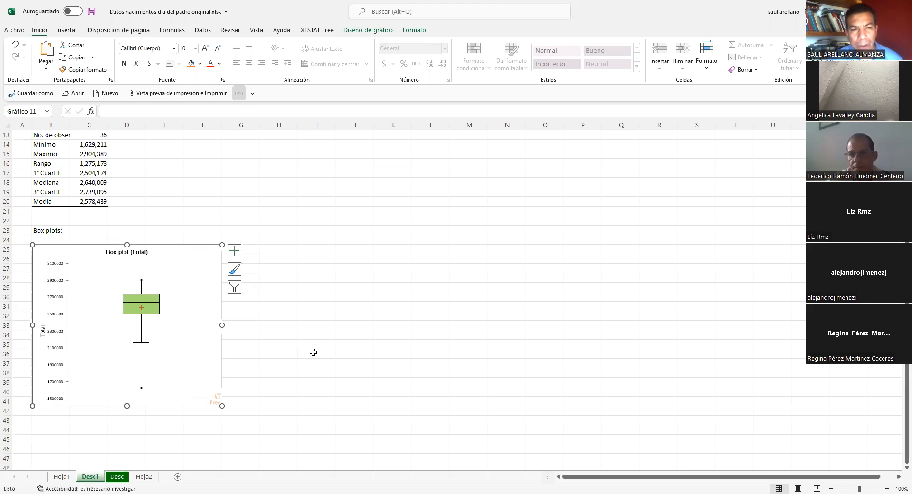
{"action": "left_click", "coordinate": [291, 239]}
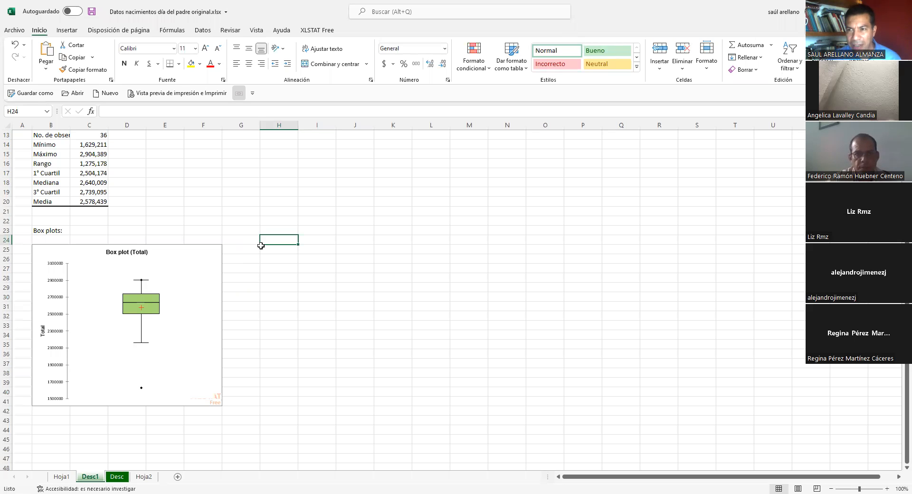
{"action": "left_click", "coordinate": [311, 256]}
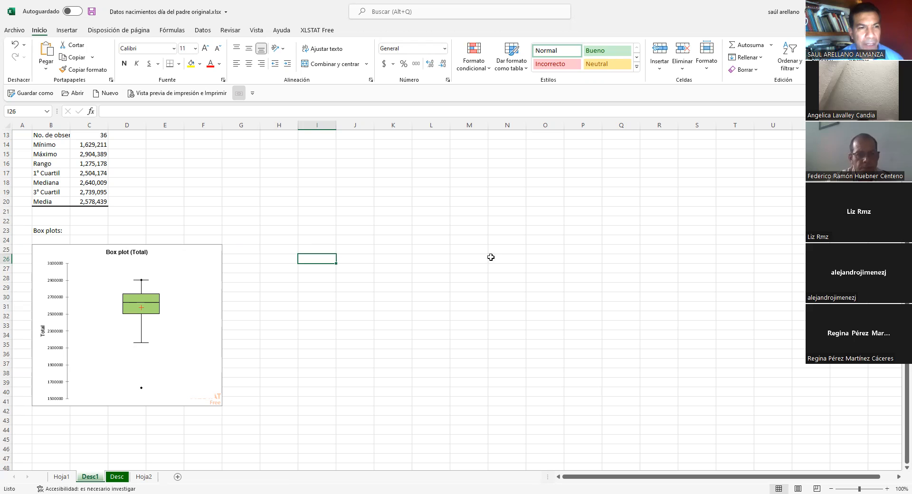
Copy the Media value from C20 of the Desc1 sheet into cell N11 of Hoja1
{"action": "left_click", "coordinate": [63, 477]}
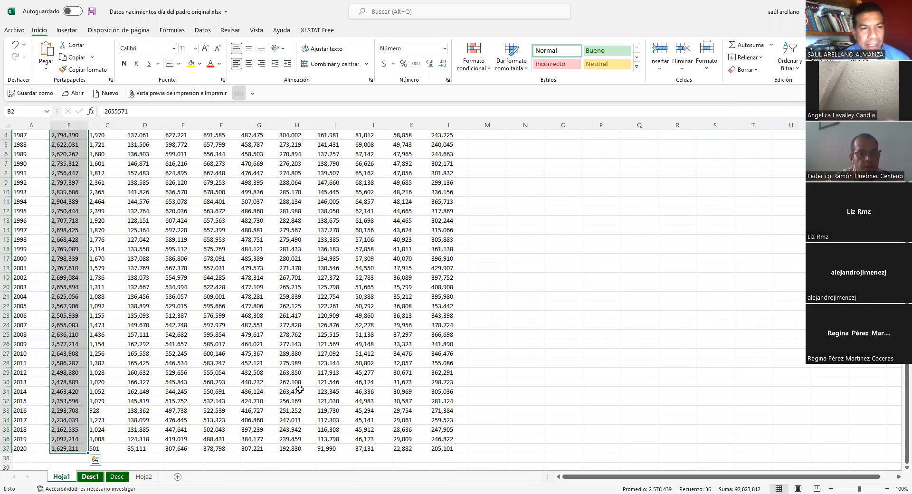
{"action": "left_click", "coordinate": [95, 476]}
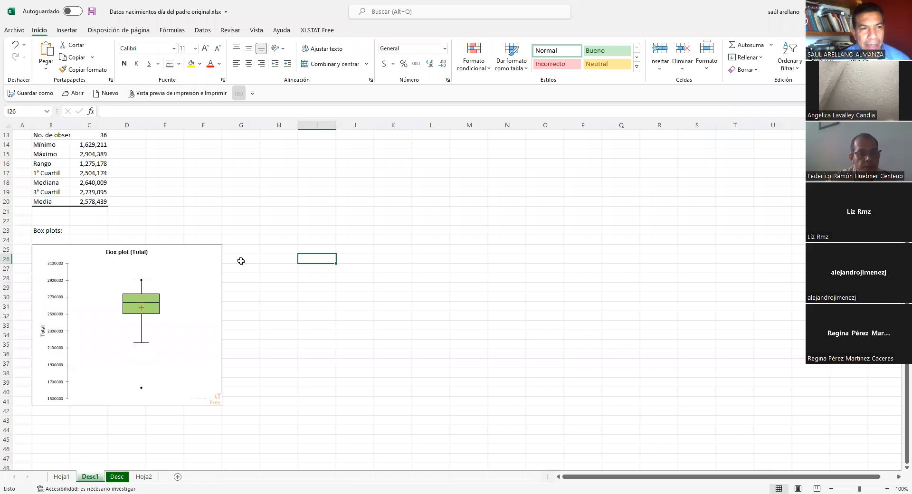
{"action": "left_click", "coordinate": [87, 201]}
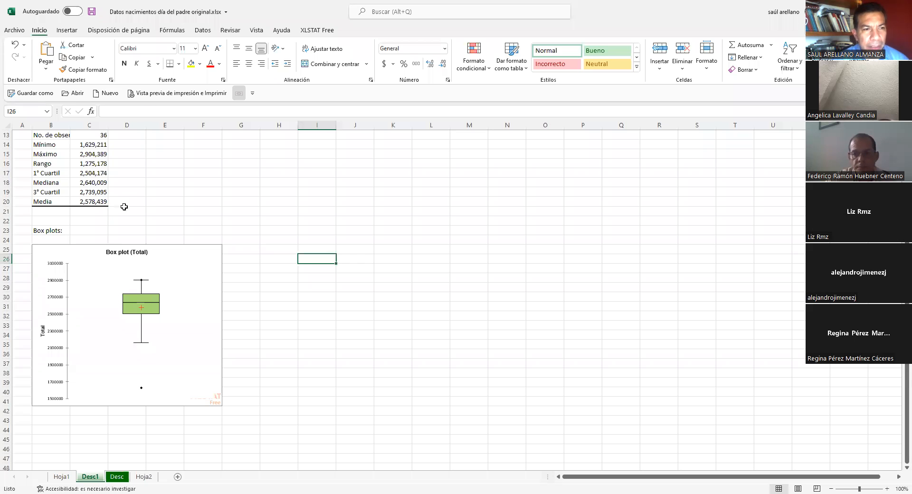
{"action": "key", "text": "ctrl+c"}
{"action": "left_click", "coordinate": [67, 476]}
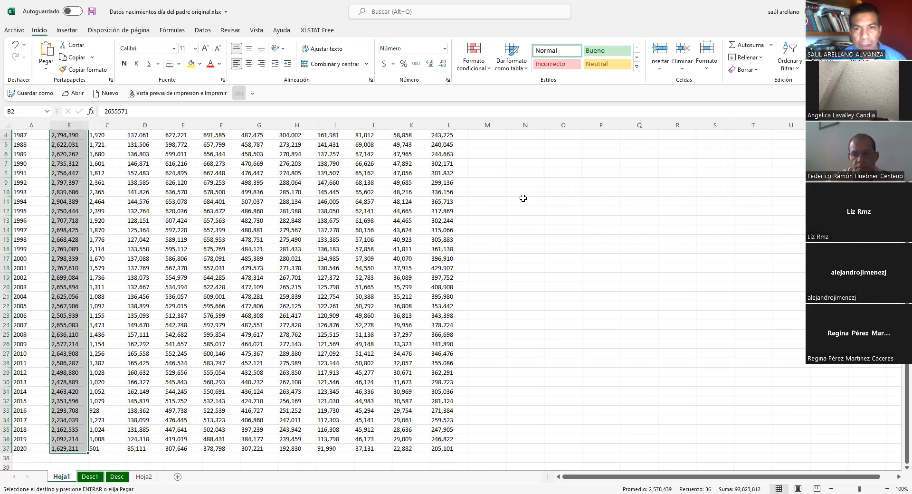
{"action": "left_click", "coordinate": [524, 199]}
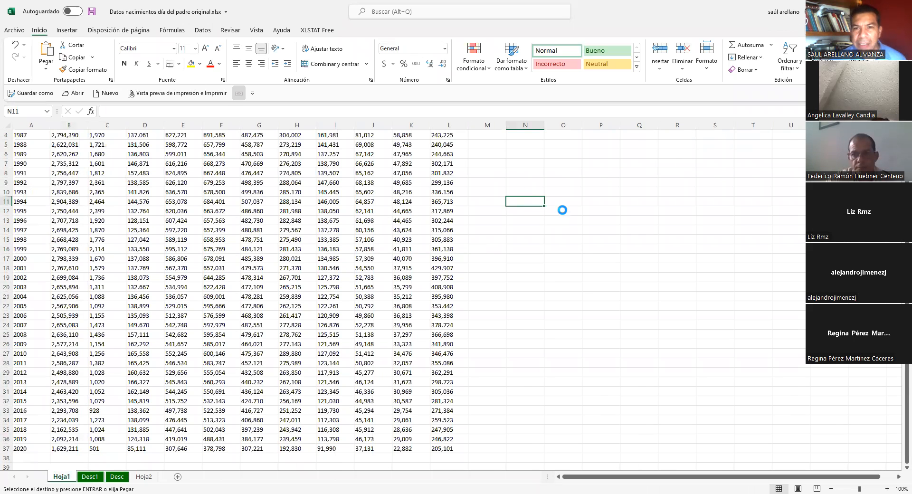
{"action": "key", "text": "ctrl+v"}
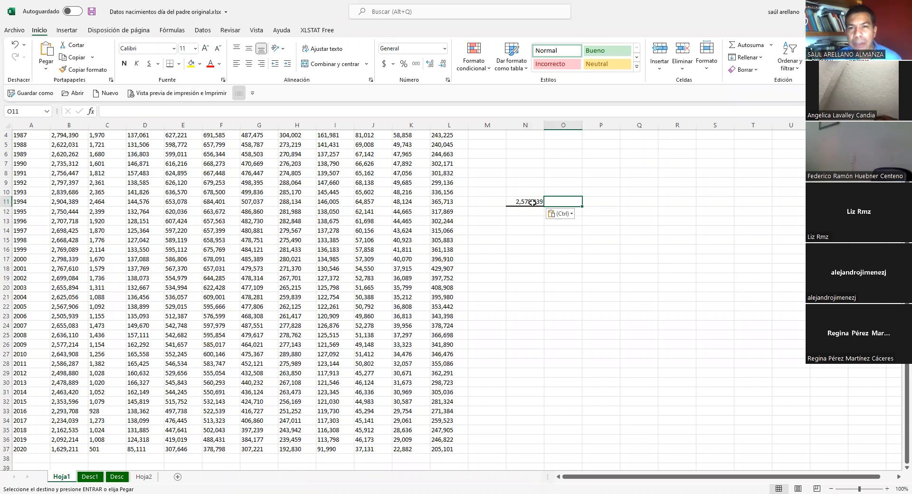
Delete the copied mean from N11 on Hoja1 and undo the deletion
{"action": "left_click", "coordinate": [533, 203]}
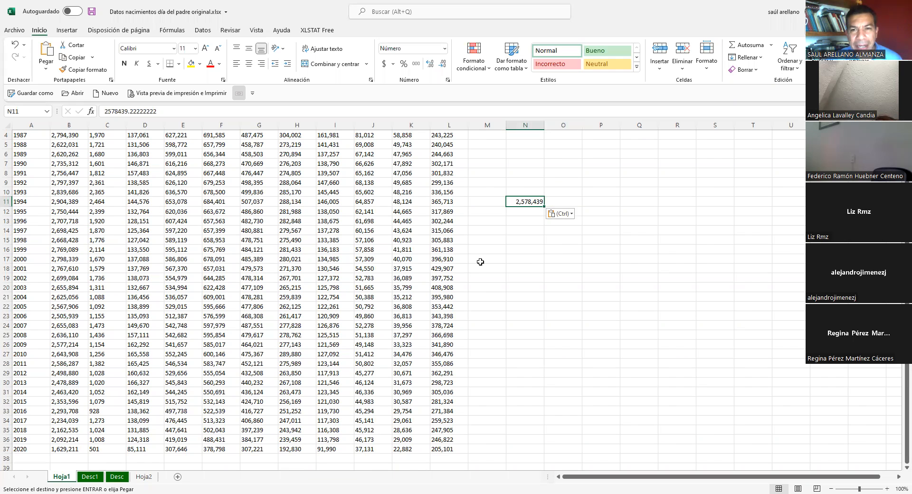
{"action": "scroll", "coordinate": [534, 238], "scroll_direction": "up", "scroll_amount": 1}
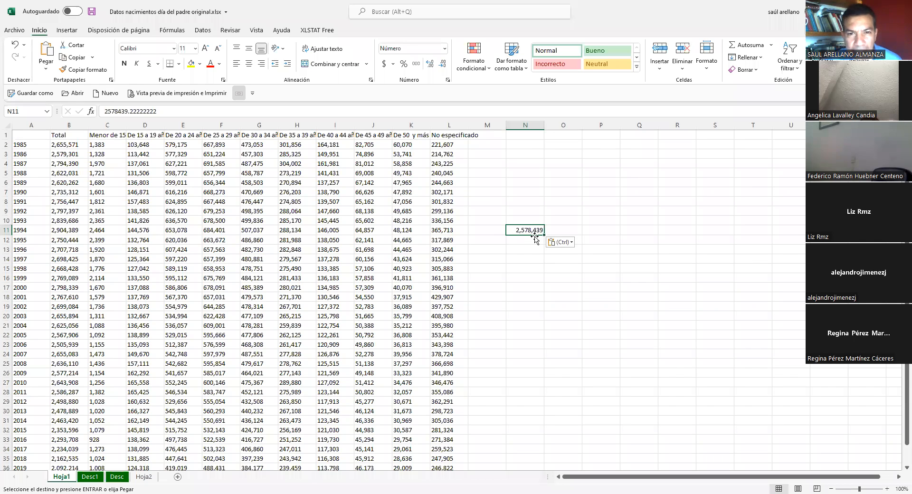
{"action": "key", "text": "Delete"}
{"action": "key", "text": "alt+Tab"}
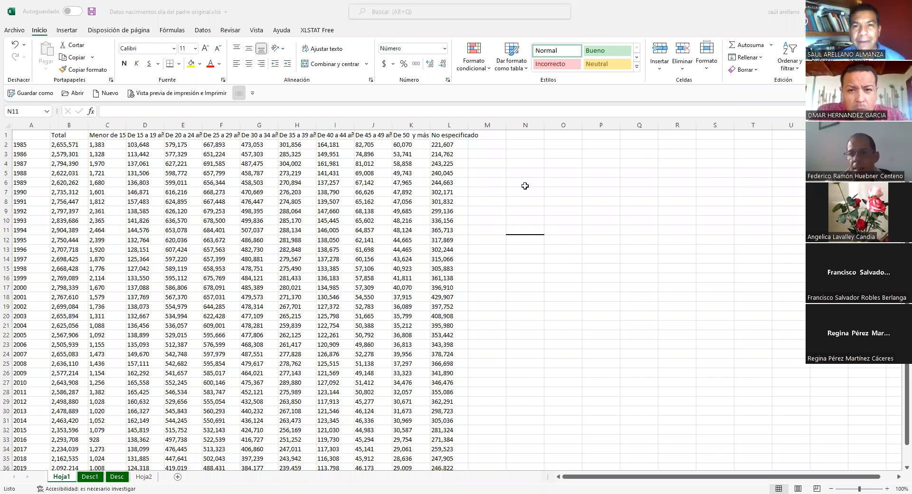
{"action": "left_click", "coordinate": [522, 137]}
{"action": "left_click", "coordinate": [507, 241]}
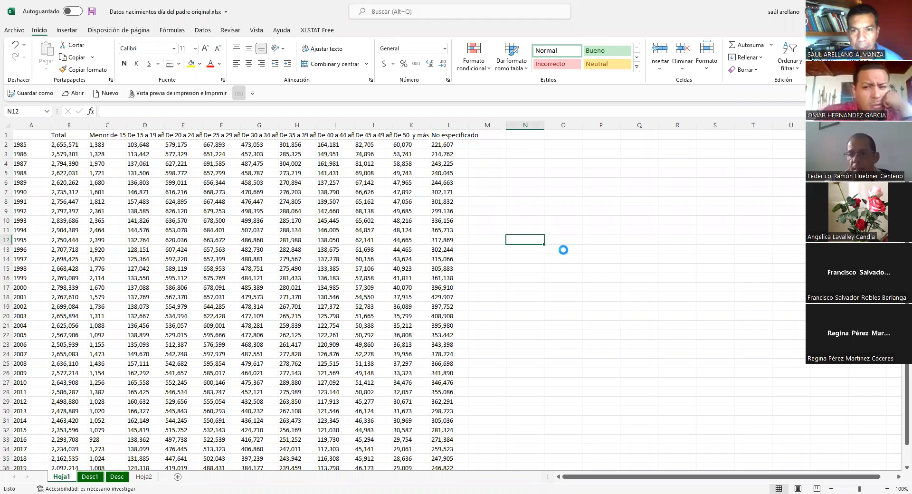
{"action": "key", "text": "ctrl+z"}
Move the mean from N11 to cell N2, in the row of the first year
{"action": "left_click", "coordinate": [532, 202]}
{"action": "left_click", "coordinate": [532, 229]}
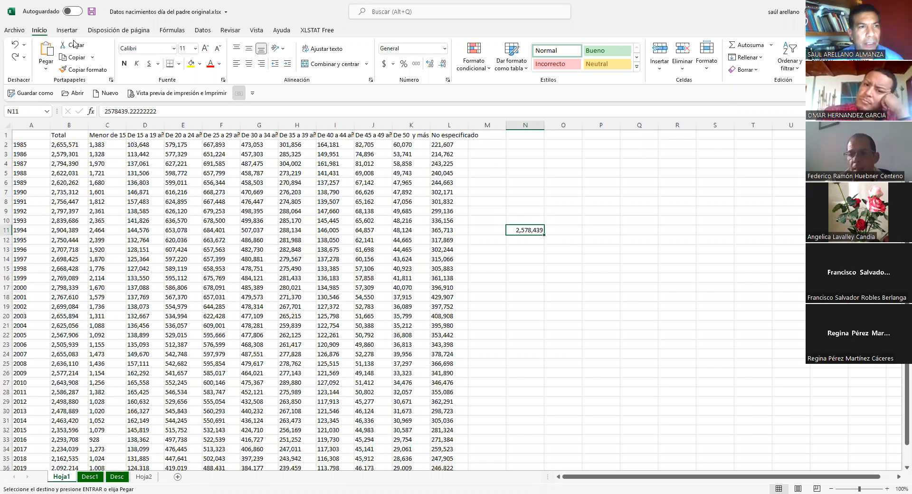
{"action": "key", "text": "ctrl+c"}
{"action": "left_click", "coordinate": [528, 145]}
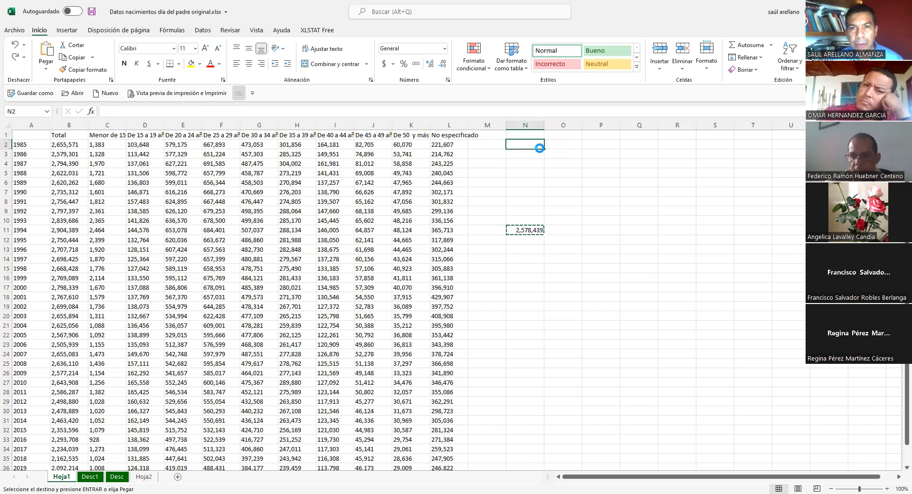
{"action": "key", "text": "Return"}
Calculate the 1985 total's deviation from the mean in O2 with the formula =B2-N2
{"action": "left_click", "coordinate": [565, 147]}
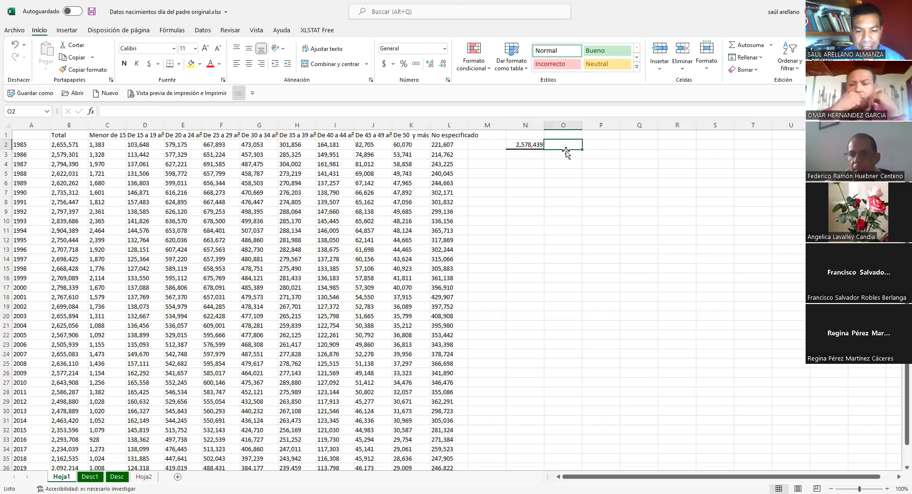
{"action": "type", "text": "="}
{"action": "left_click", "coordinate": [64, 146]}
{"action": "type", "text": "-"}
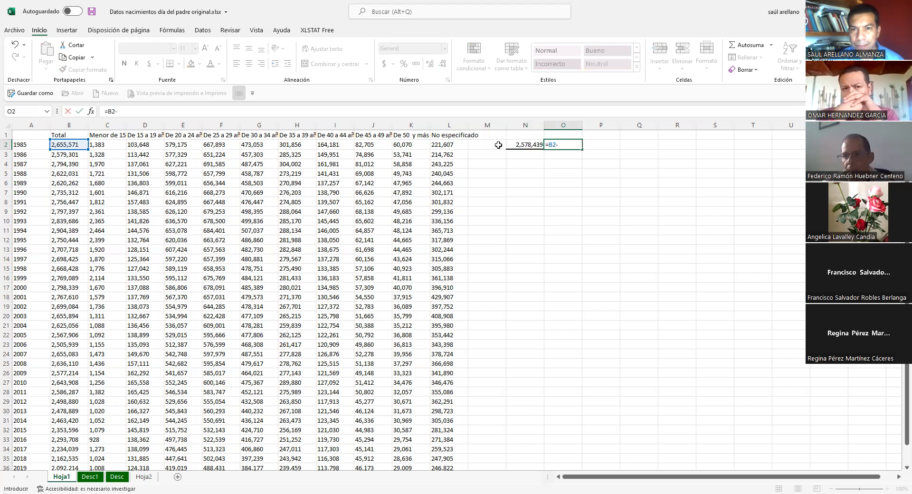
{"action": "left_click", "coordinate": [521, 145]}
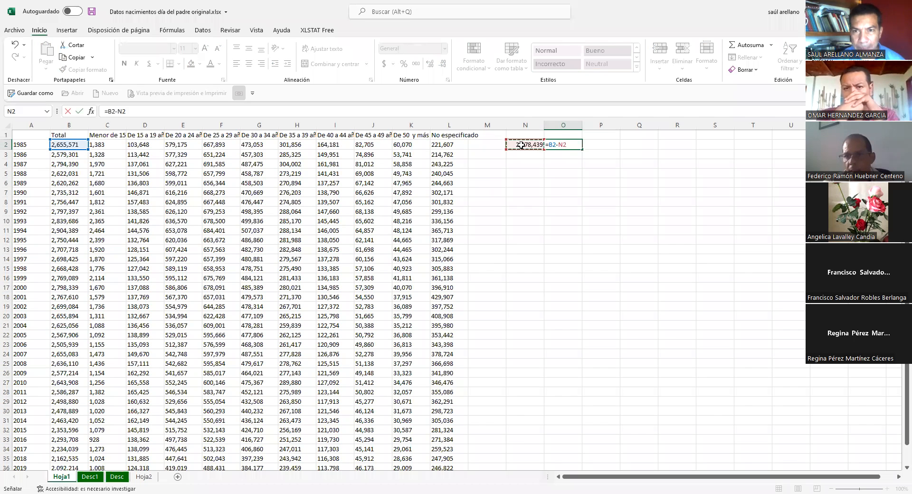
{"action": "key", "text": "Return"}
Fill the mean in N2 and the deviation formula in O2 down through all the yearly rows
{"action": "left_click", "coordinate": [570, 144]}
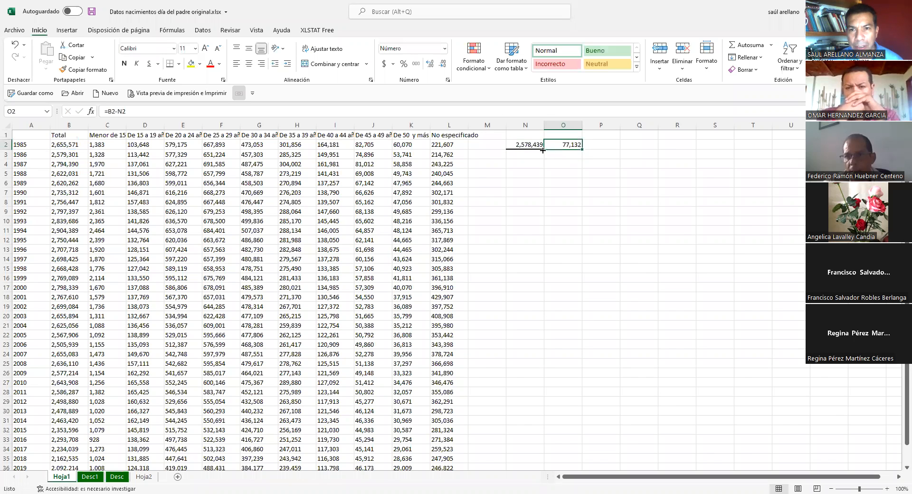
{"action": "left_click", "coordinate": [542, 149]}
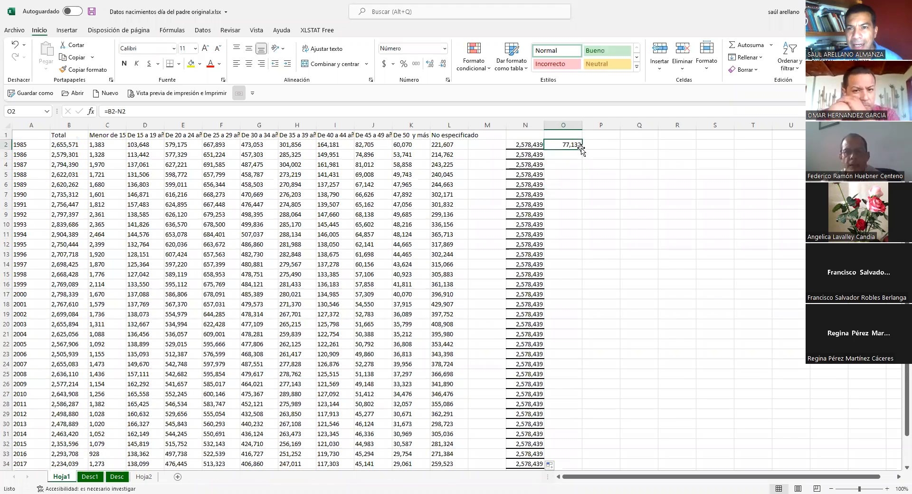
{"action": "double_click", "coordinate": [582, 150]}
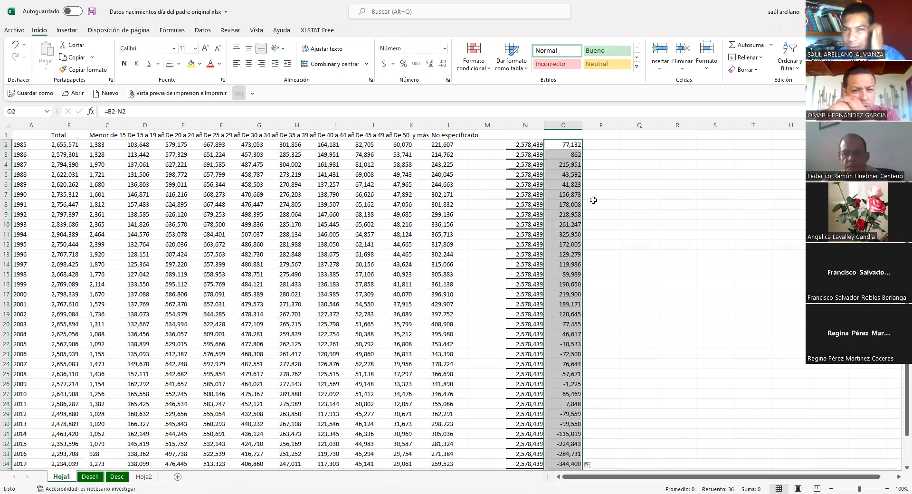
{"action": "left_click", "coordinate": [527, 147]}
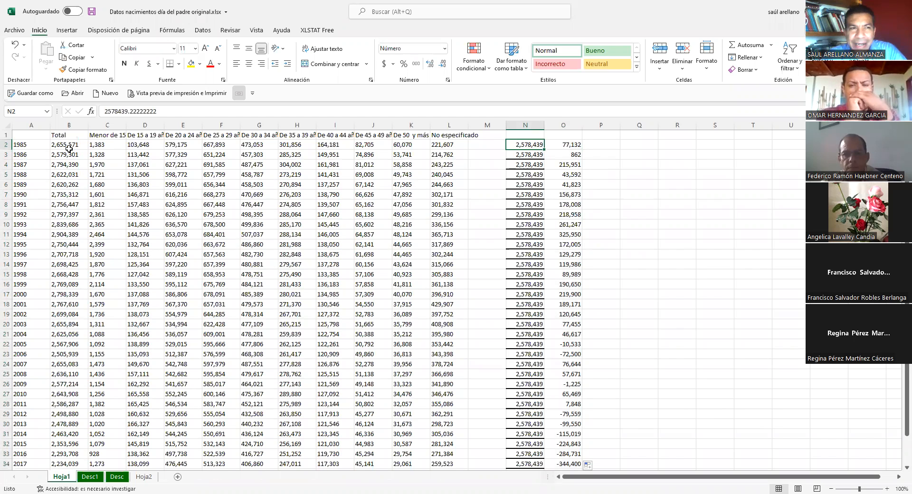
Compare the 1985 and 2005 totals in column B with their deviations from the mean in column O
{"action": "left_click", "coordinate": [68, 146]}
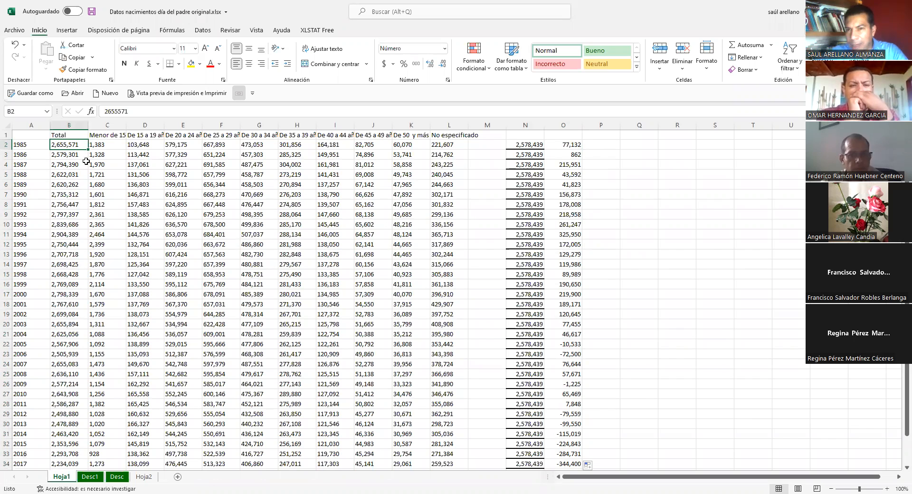
{"action": "left_click_drag", "start_coordinate": [571, 145], "coordinate": [569, 346]}
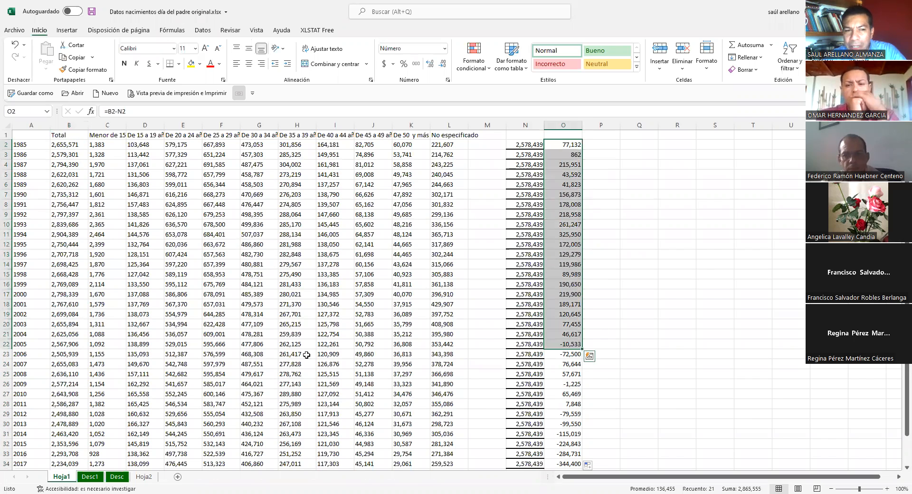
{"action": "left_click", "coordinate": [558, 344]}
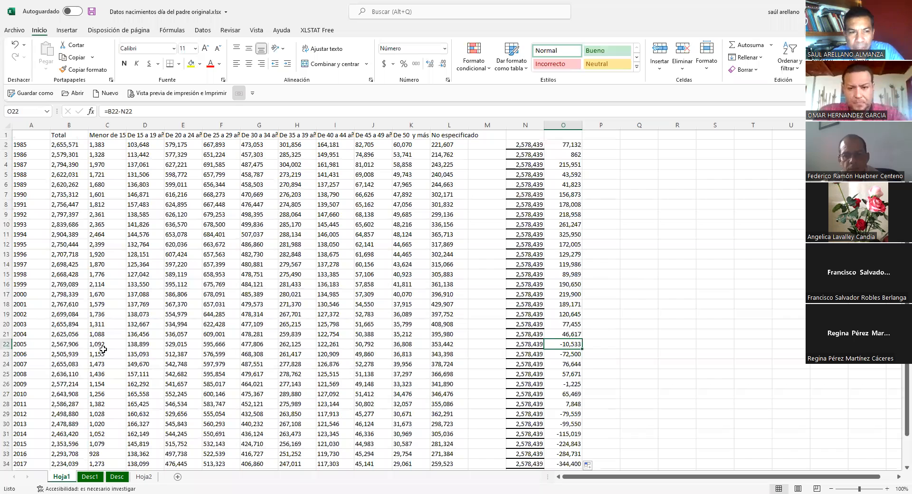
{"action": "left_click", "coordinate": [70, 345]}
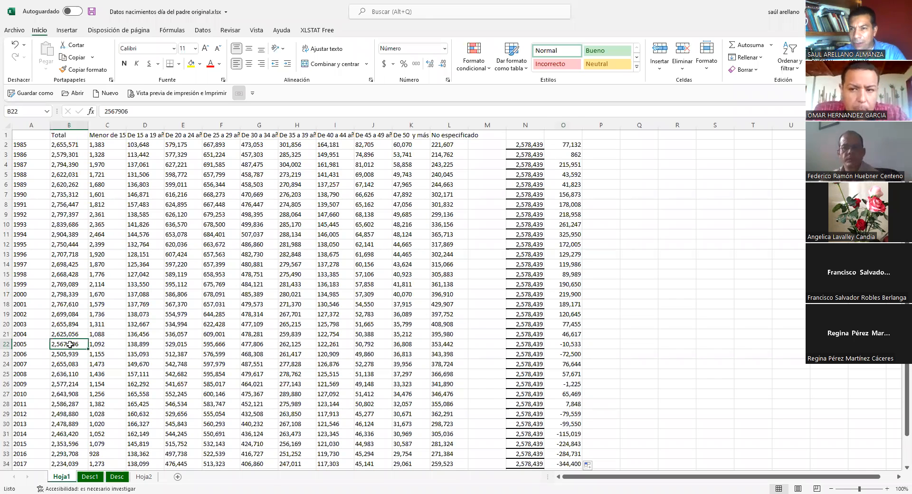
{"action": "left_click", "coordinate": [586, 234]}
{"action": "left_click", "coordinate": [621, 204]}
Check the sum of all the yearly deviations in column O, then review the 1985 deviation
{"action": "left_click_drag", "start_coordinate": [569, 143], "coordinate": [566, 407]}
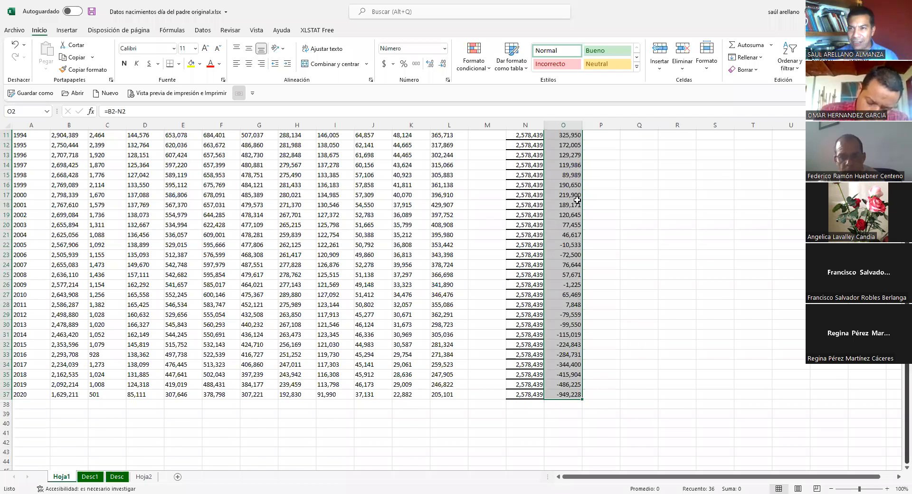
{"action": "scroll", "coordinate": [577, 200], "scroll_direction": "up", "scroll_amount": 4}
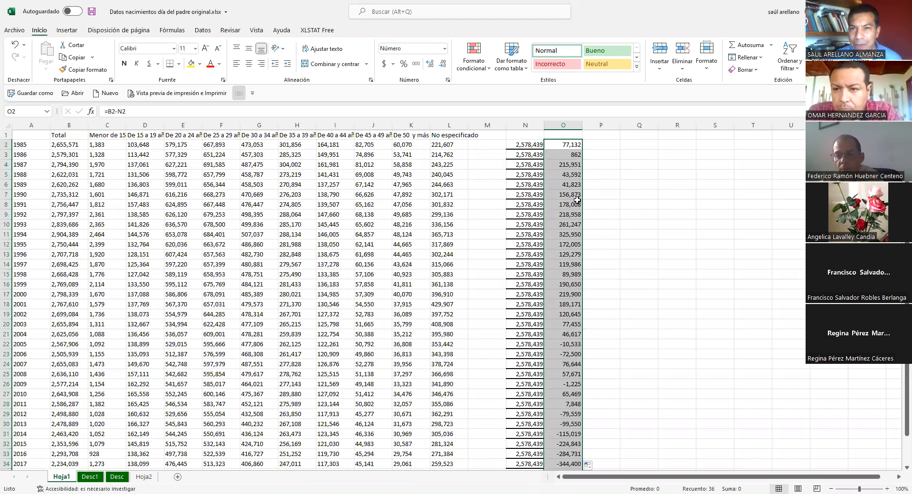
{"action": "left_click", "coordinate": [568, 145]}
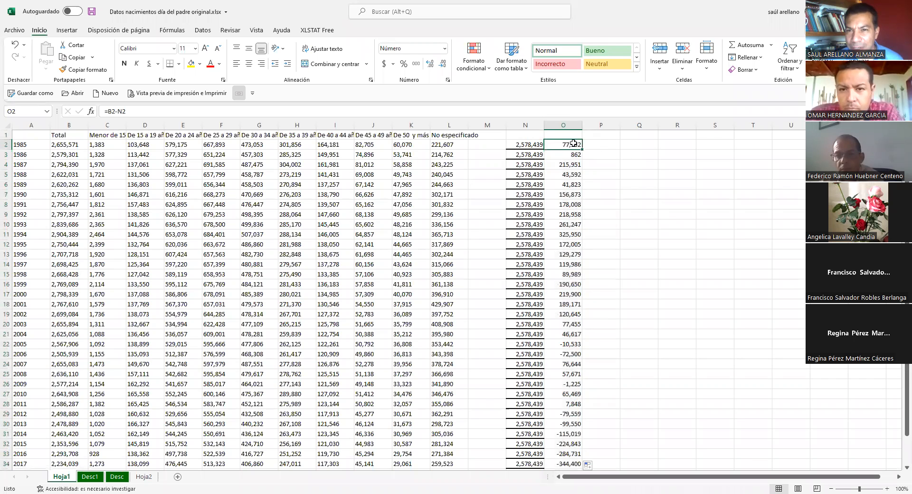
{"action": "left_click", "coordinate": [606, 147]}
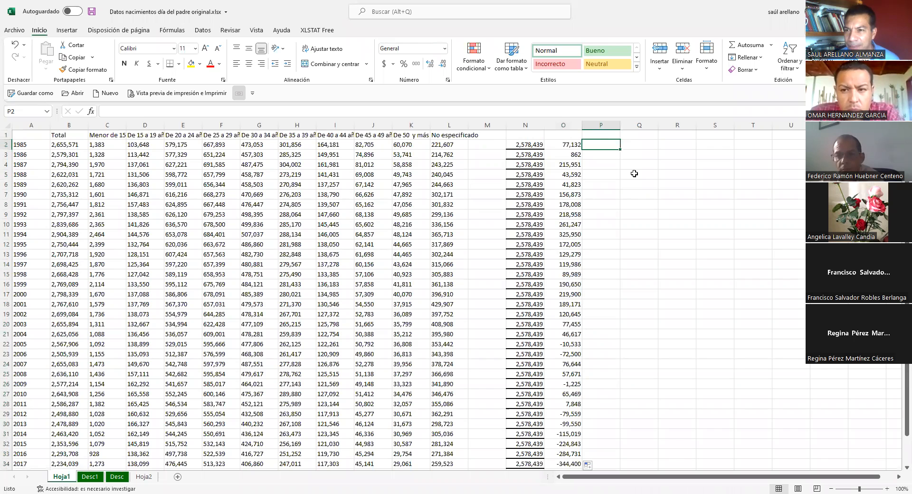
{"action": "left_click", "coordinate": [623, 185]}
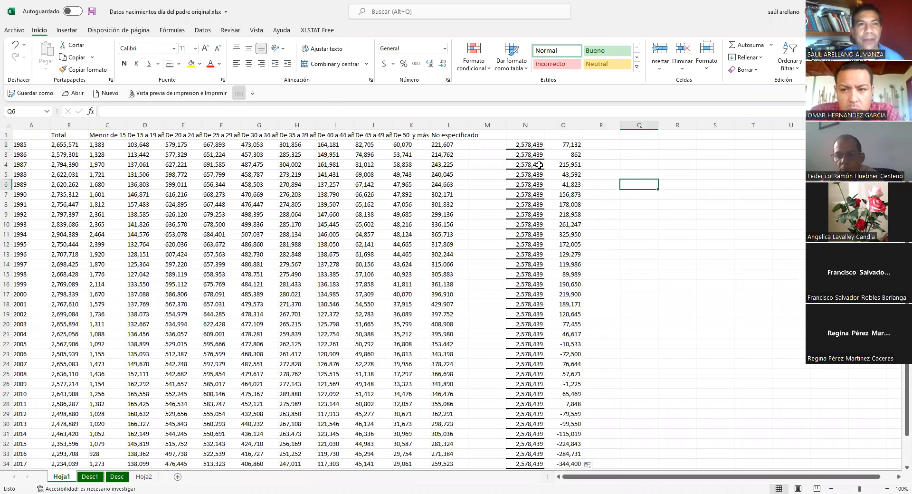
Run XLSTAT descriptive statistics on the Total data again with Varianza (n) added to the quantitative results
{"action": "left_click", "coordinate": [317, 30]}
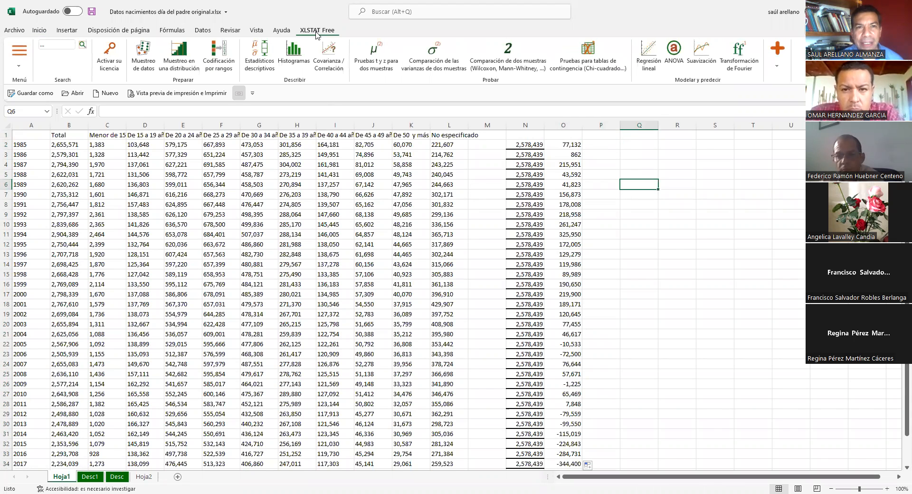
{"action": "left_click", "coordinate": [264, 70]}
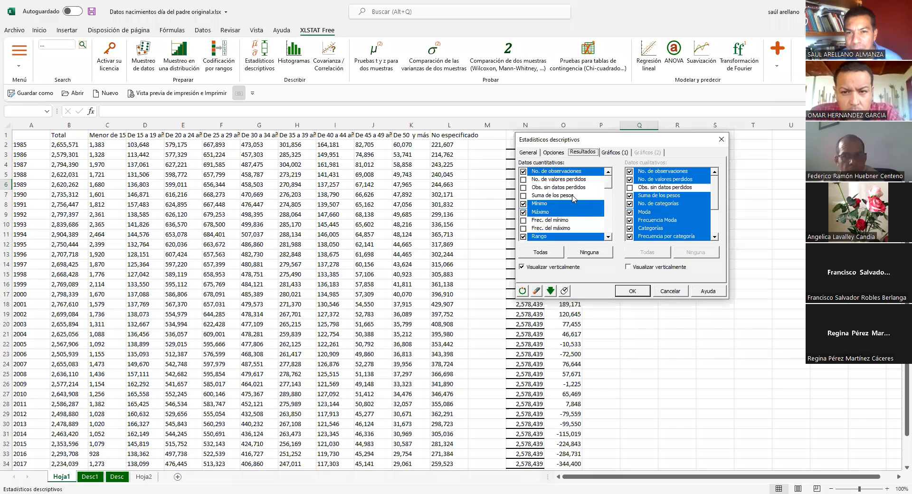
{"action": "left_click", "coordinate": [607, 200]}
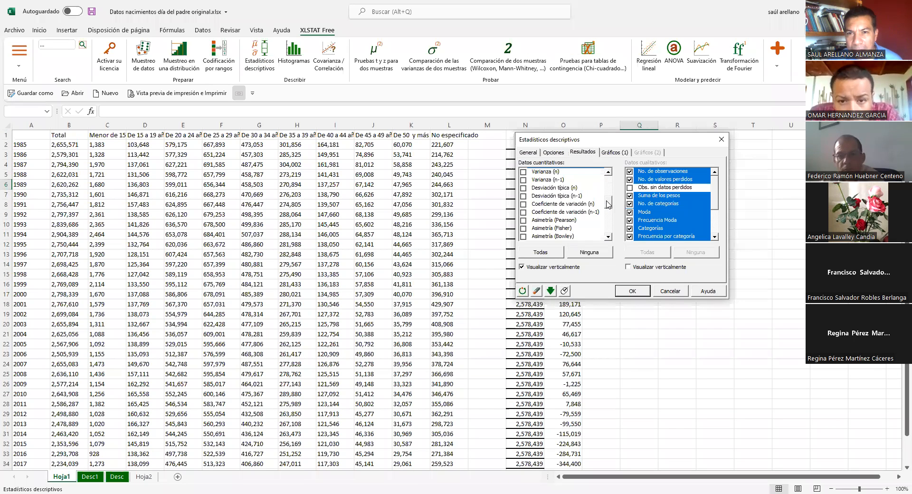
{"action": "scroll", "coordinate": [607, 201], "scroll_direction": "up", "scroll_amount": 1}
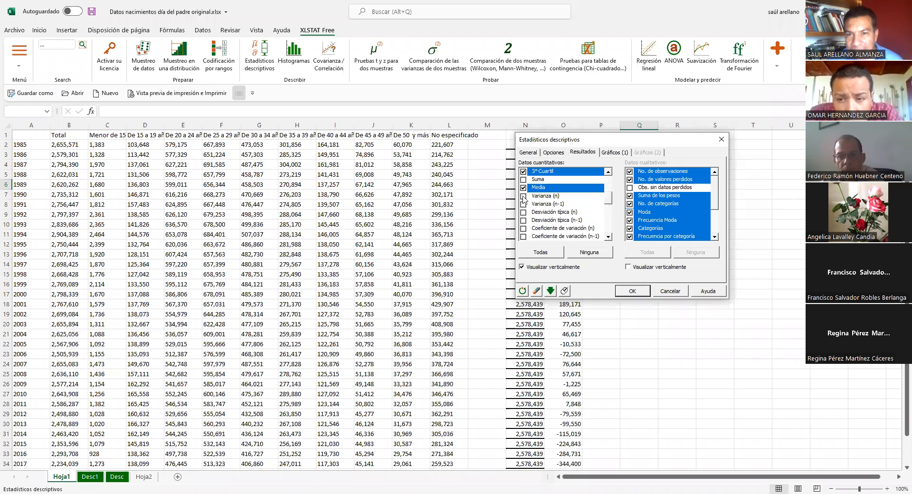
{"action": "left_click", "coordinate": [523, 197]}
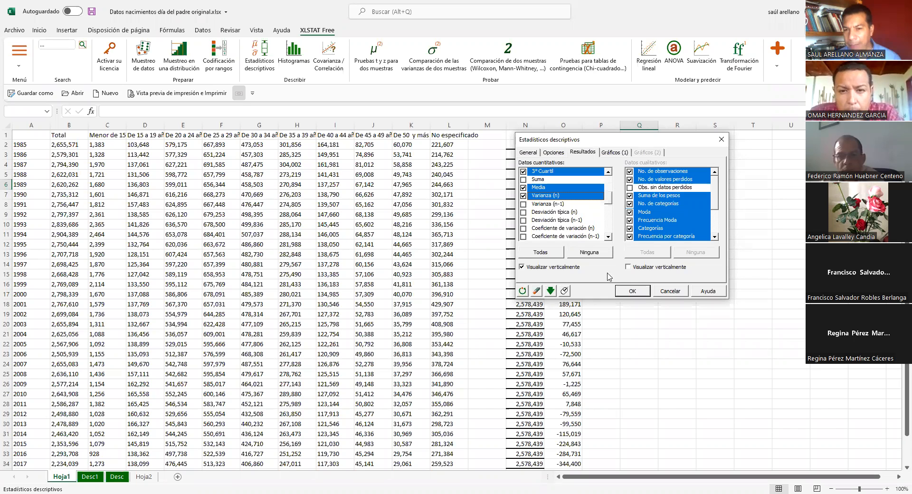
{"action": "left_click", "coordinate": [627, 294]}
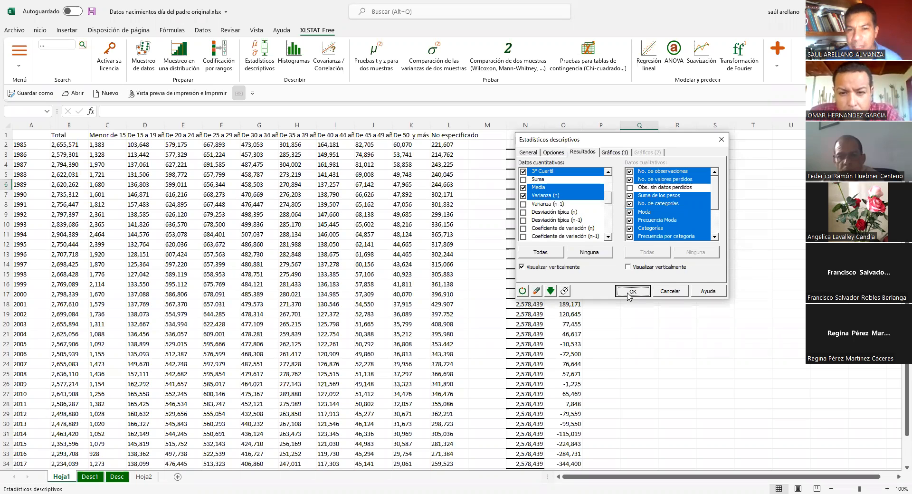
{"action": "left_click", "coordinate": [455, 292]}
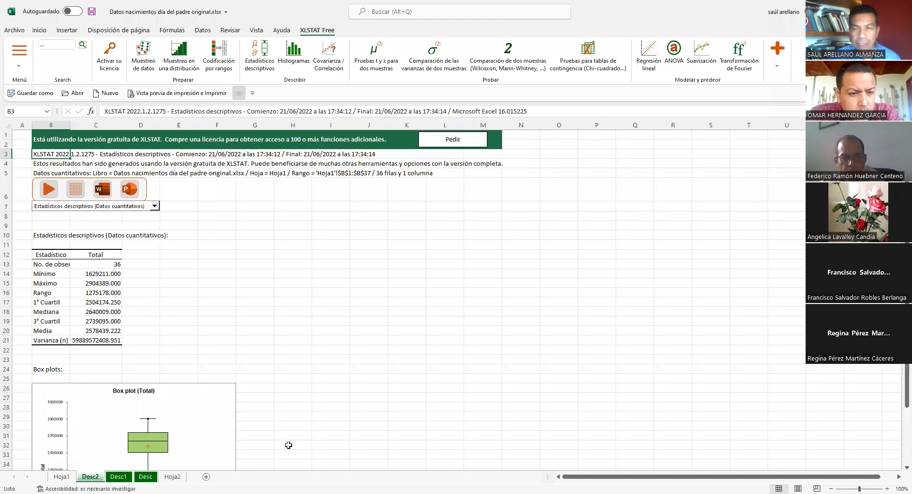
Format the Varianza (n) value in C21 on Desc2 with no decimals and a thousands separator
{"action": "left_click", "coordinate": [104, 274]}
{"action": "left_click_drag", "start_coordinate": [108, 323], "coordinate": [108, 332]}
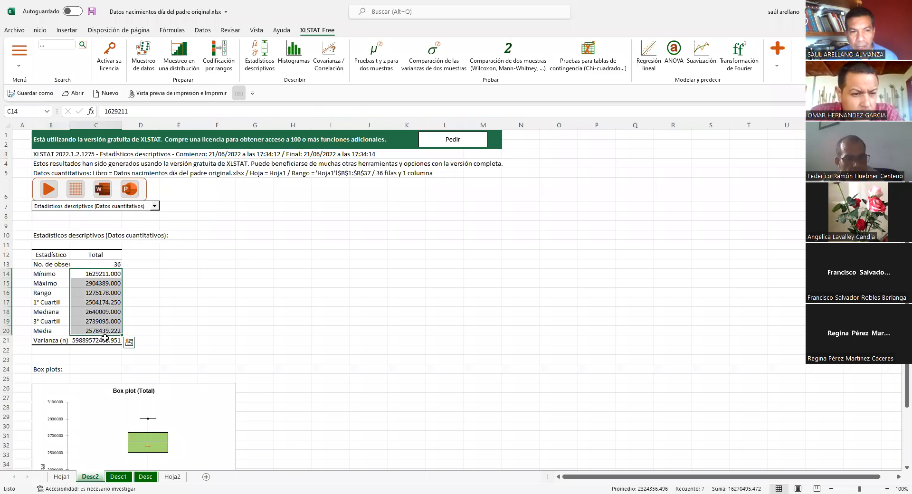
{"action": "left_click", "coordinate": [102, 339]}
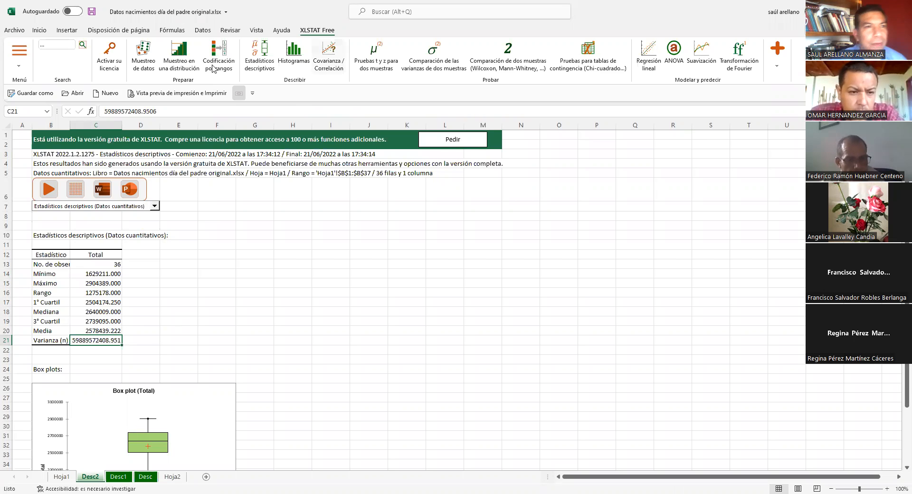
{"action": "left_click", "coordinate": [46, 35]}
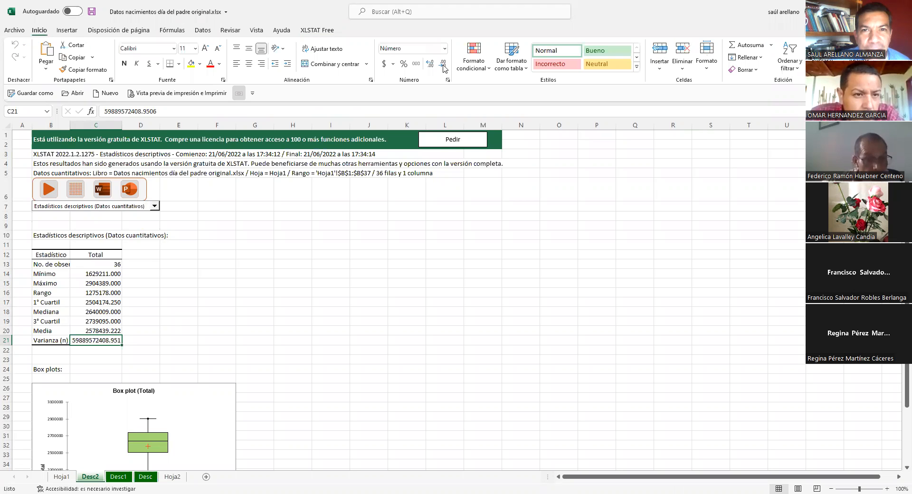
{"action": "left_click", "coordinate": [443, 65]}
{"action": "left_click", "coordinate": [443, 67]}
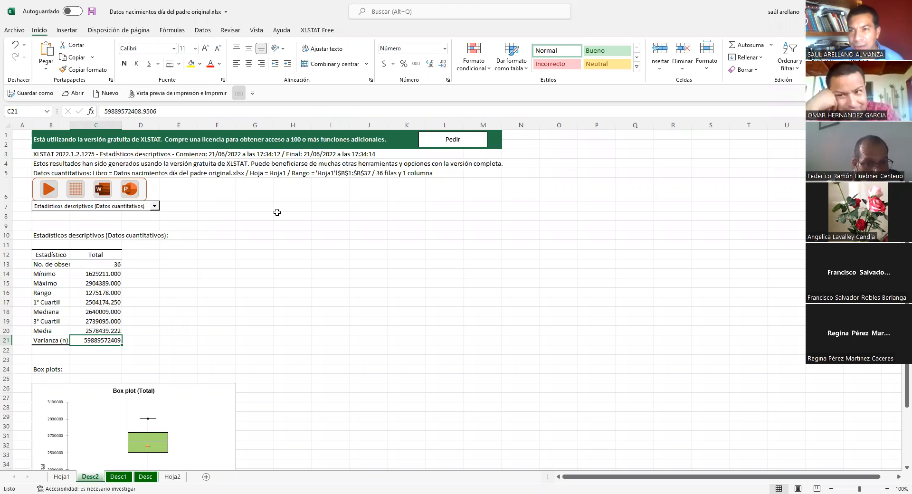
{"action": "left_click", "coordinate": [445, 49]}
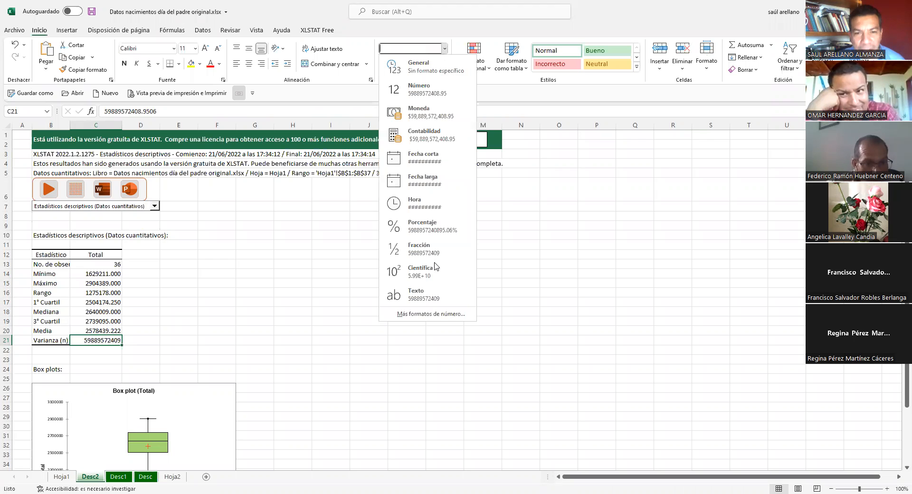
{"action": "left_click", "coordinate": [251, 196]}
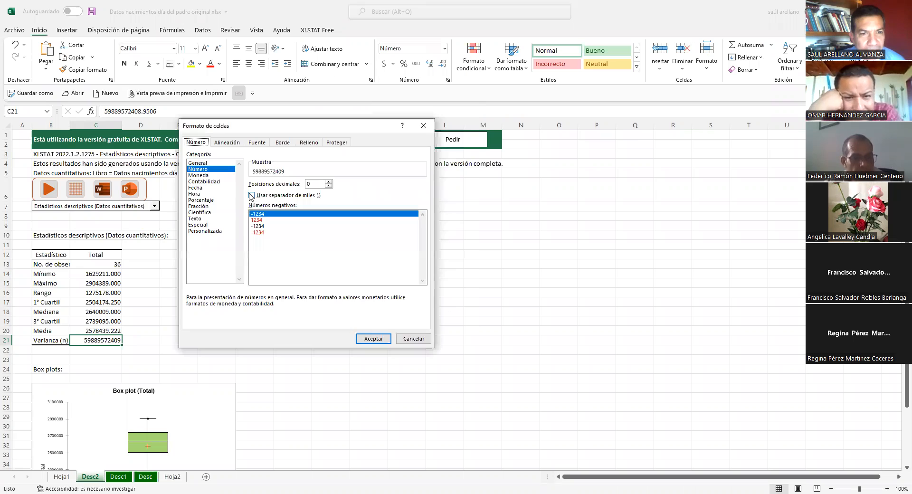
{"action": "left_click", "coordinate": [373, 338]}
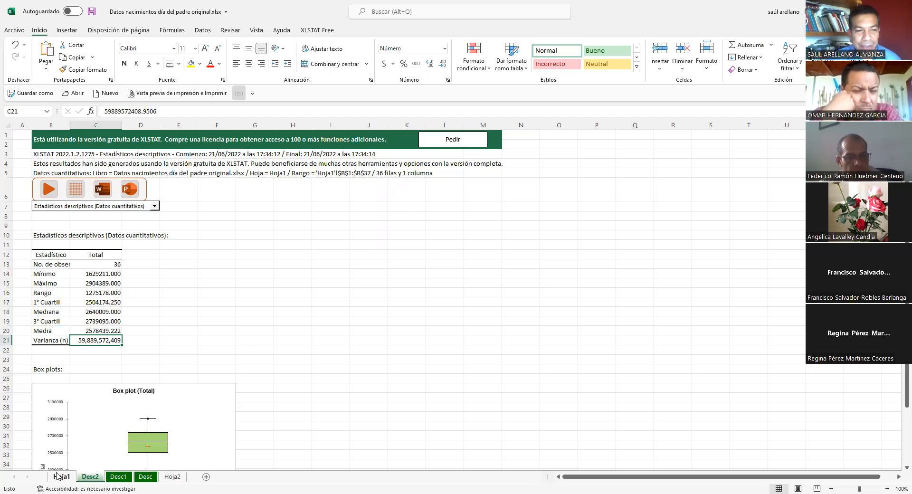
Review the 1985 deviation on Hoja1 and the variance of the totals on Desc2
{"action": "left_click", "coordinate": [61, 477]}
{"action": "mouse_move", "coordinate": [569, 144]}
{"action": "left_mouse_down"}
{"action": "mouse_move", "coordinate": [570, 456]}
{"action": "mouse_move", "coordinate": [575, 144]}
{"action": "left_mouse_up"}
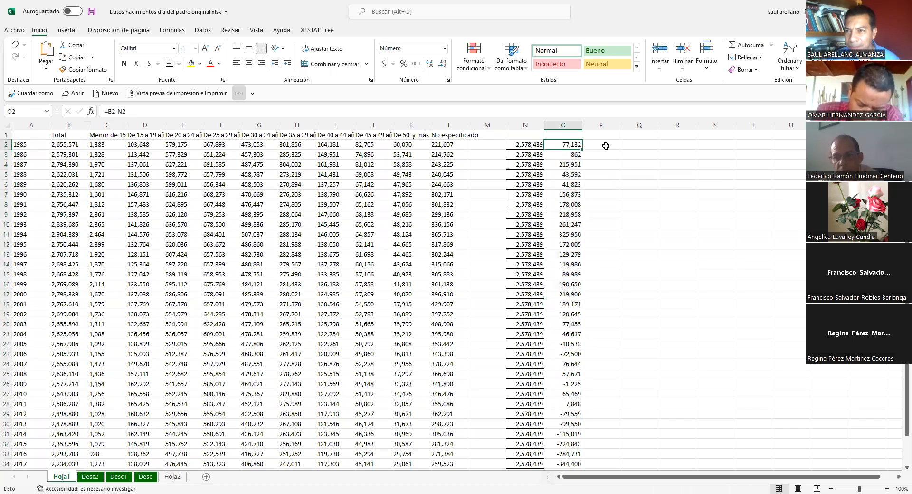
{"action": "key", "text": "Right"}
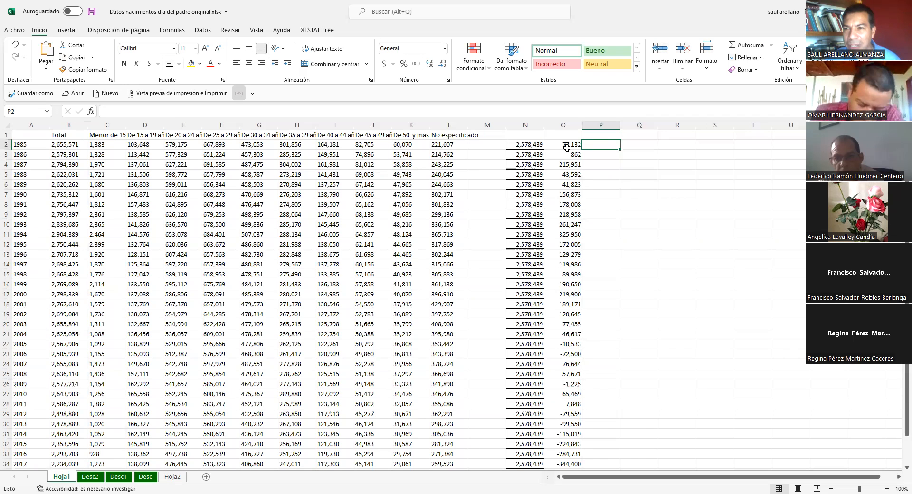
{"action": "left_click", "coordinate": [89, 477]}
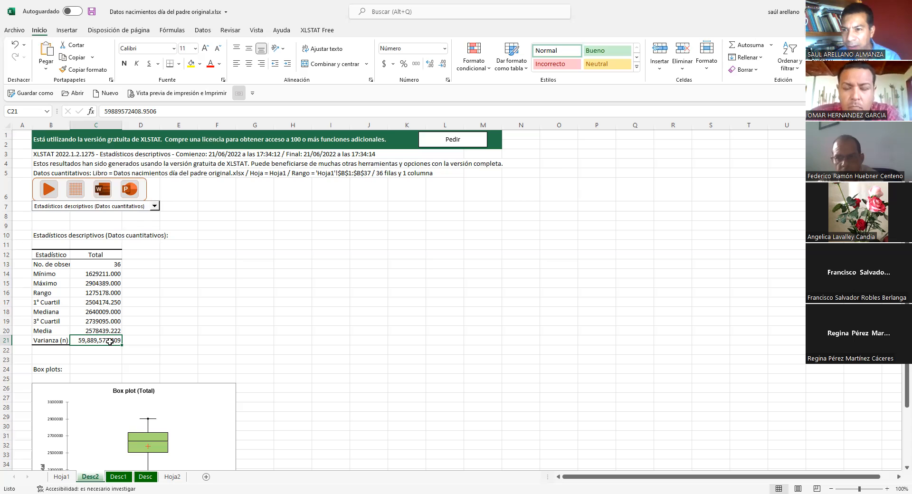
{"action": "left_click", "coordinate": [474, 332]}
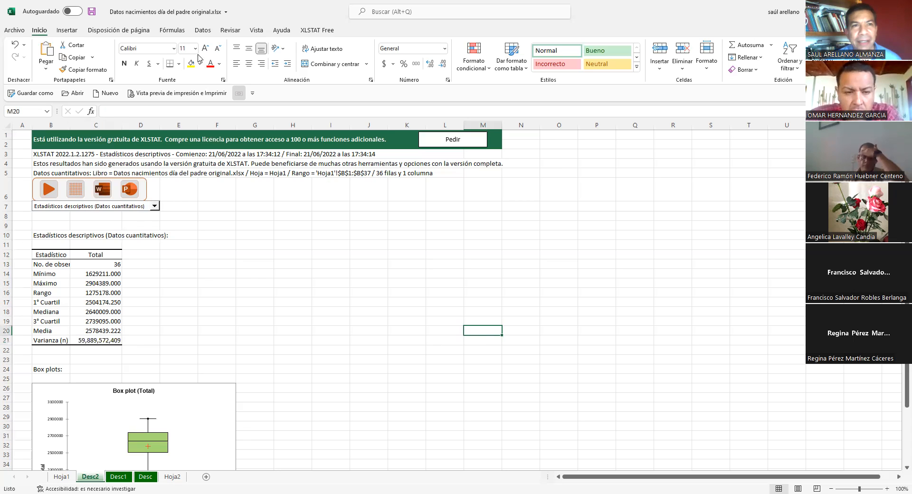
Run XLSTAT descriptive statistics on Hoja1 B1:B37 again with Desviación típica (n) added to the quantitative results
{"action": "left_click", "coordinate": [315, 30]}
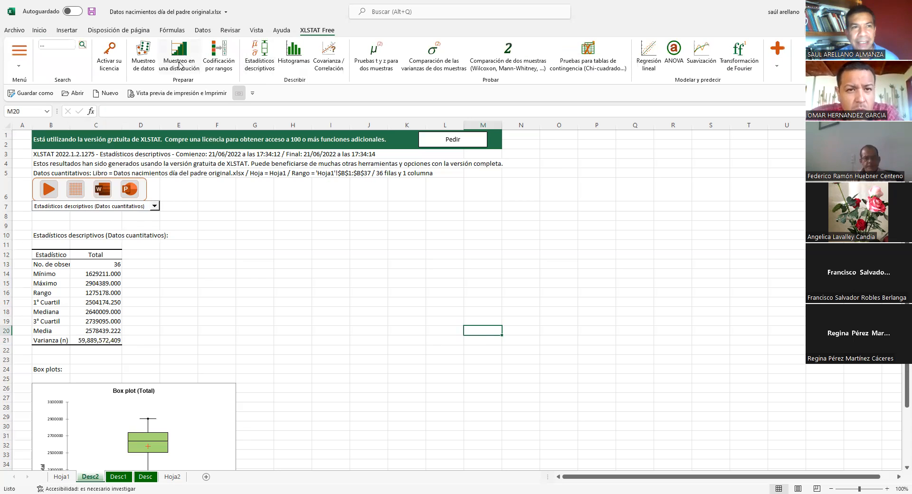
{"action": "left_click", "coordinate": [260, 62]}
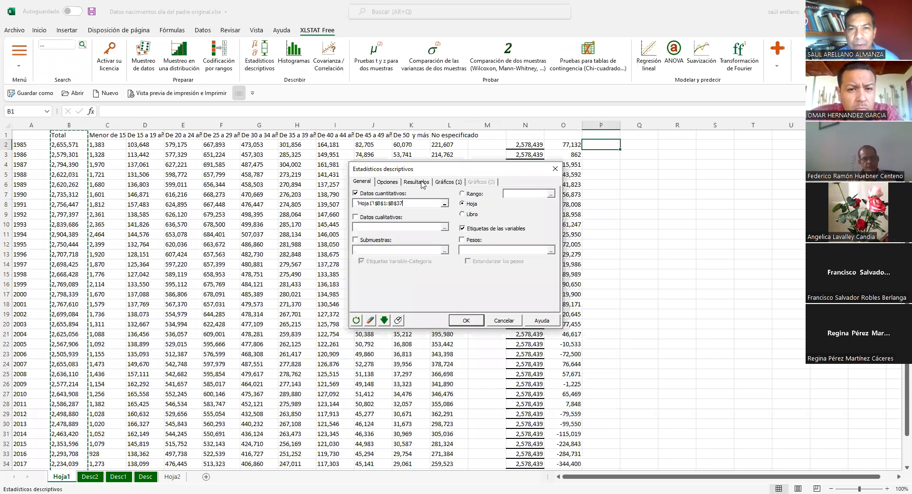
{"action": "left_click", "coordinate": [420, 183]}
{"action": "left_click", "coordinate": [441, 267]}
{"action": "left_click", "coordinate": [441, 266]}
{"action": "left_click", "coordinate": [442, 267]}
{"action": "left_click", "coordinate": [442, 267]}
{"action": "left_click", "coordinate": [442, 266]}
{"action": "left_click", "coordinate": [442, 266]}
{"action": "left_click", "coordinate": [441, 266]}
{"action": "left_click", "coordinate": [442, 266]}
{"action": "left_click", "coordinate": [441, 267]}
{"action": "left_click", "coordinate": [441, 267]}
{"action": "left_click", "coordinate": [441, 267]}
{"action": "left_click", "coordinate": [358, 233]}
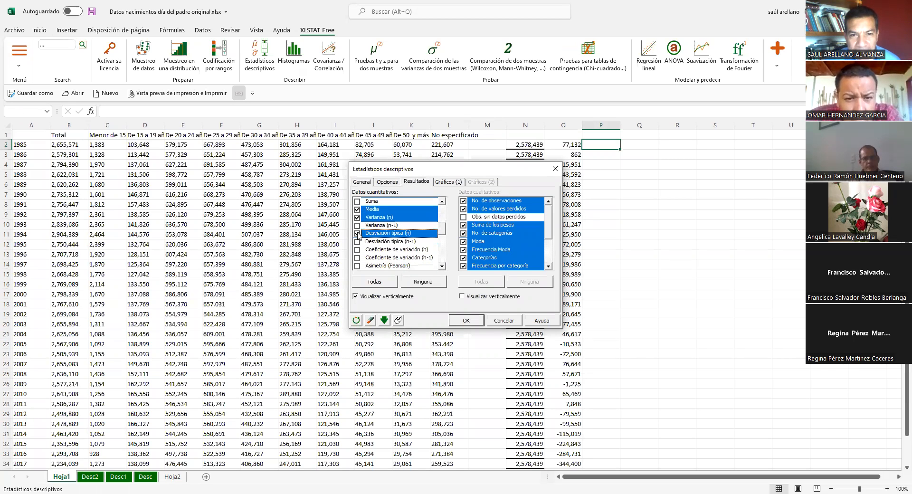
{"action": "left_click", "coordinate": [466, 321]}
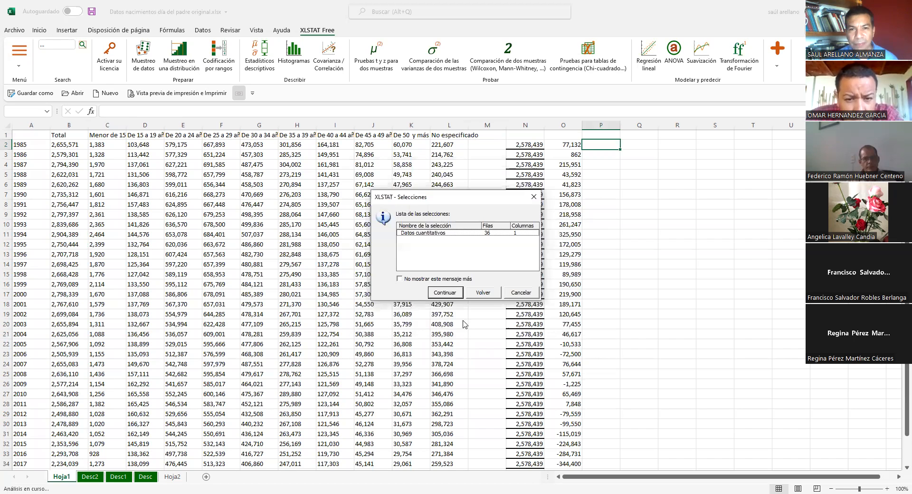
{"action": "left_click", "coordinate": [444, 292]}
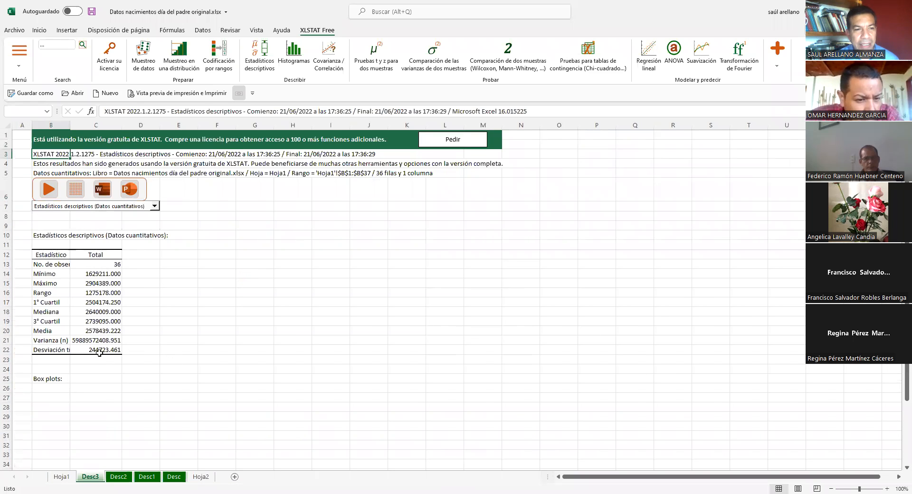
Format the standard deviation in C22 on Desc3 with no decimals
{"action": "left_click", "coordinate": [98, 351]}
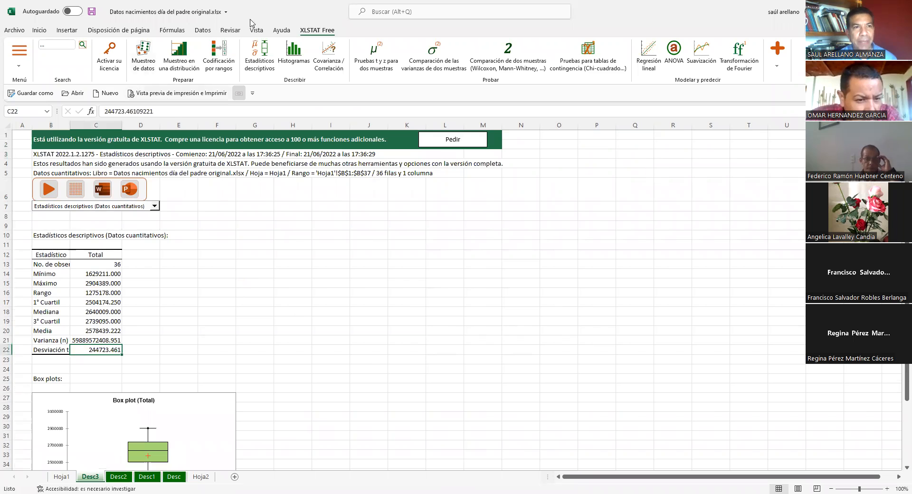
{"action": "left_click", "coordinate": [40, 32]}
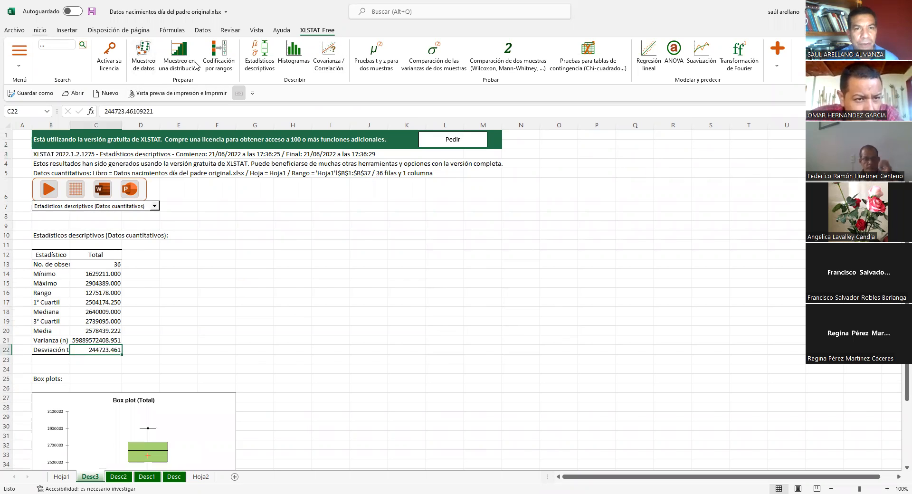
{"action": "left_click", "coordinate": [441, 64]}
{"action": "left_click", "coordinate": [442, 64]}
{"action": "left_click", "coordinate": [441, 64]}
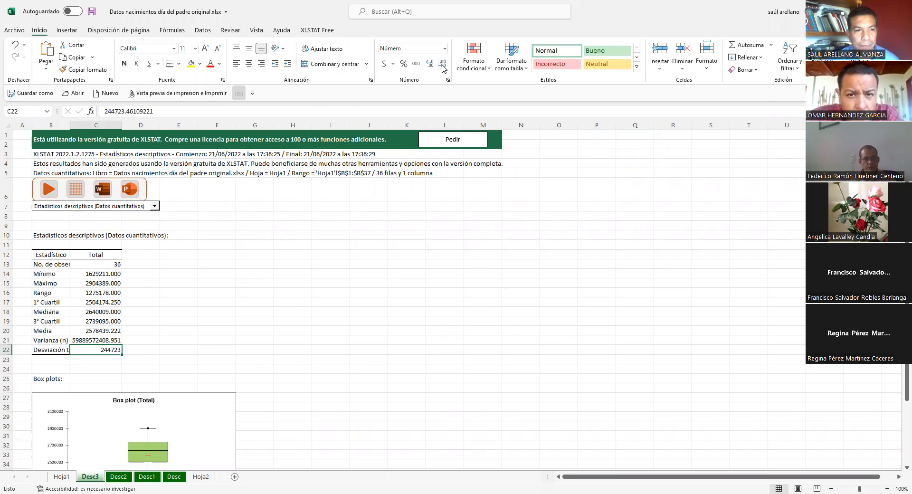
Add a thousands separator to the standard deviation value in C22 on Desc3
{"action": "left_click", "coordinate": [446, 49]}
{"action": "left_click", "coordinate": [439, 319]}
{"action": "left_click", "coordinate": [261, 196]}
{"action": "left_click", "coordinate": [389, 339]}
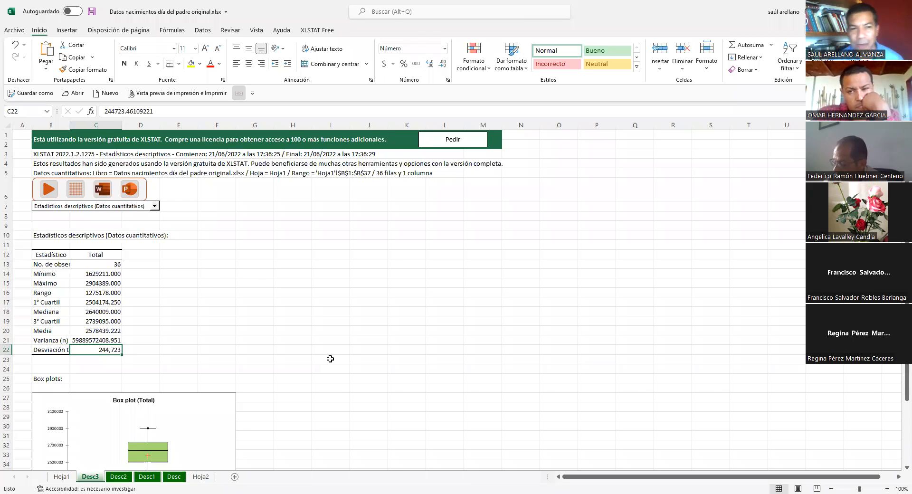
{"action": "left_click", "coordinate": [247, 343]}
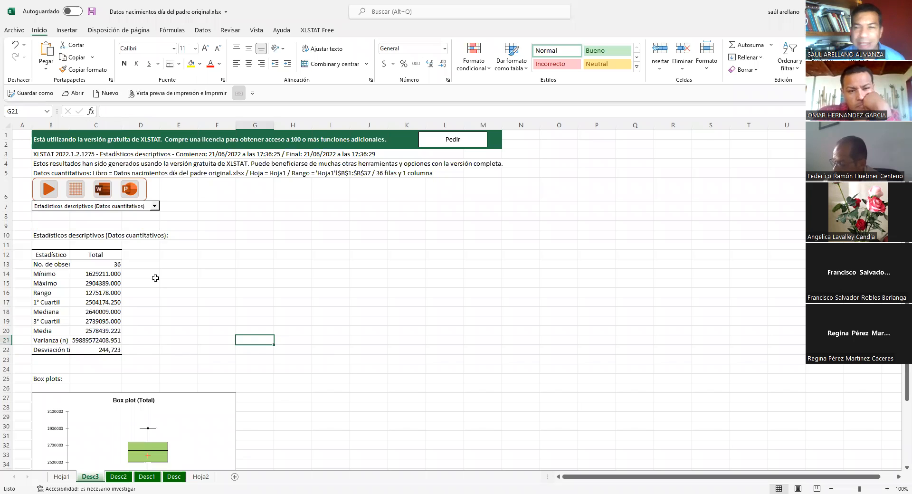
{"action": "left_click", "coordinate": [111, 350]}
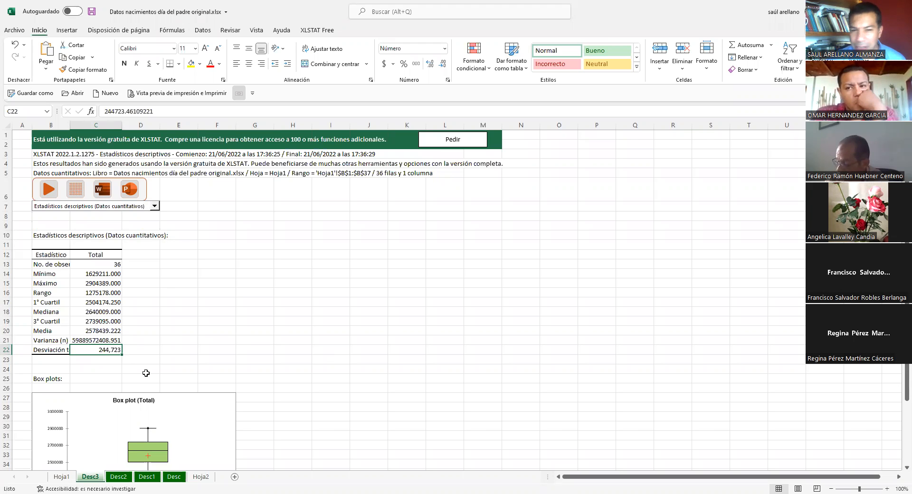
Open XLSTAT descriptive statistics on Hoja1, reset its settings, and set the quantitative data to B1:C37, covering Total and Menor de 15 años
{"action": "left_click", "coordinate": [62, 477]}
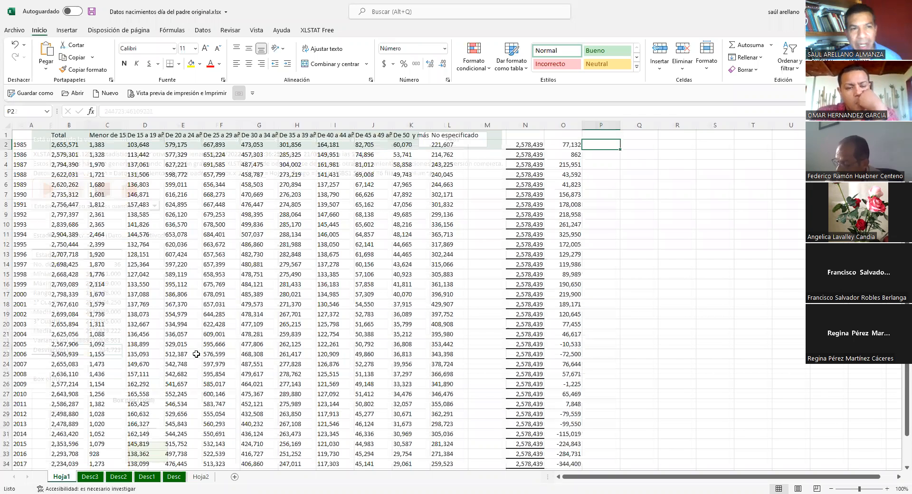
{"action": "left_click", "coordinate": [281, 265]}
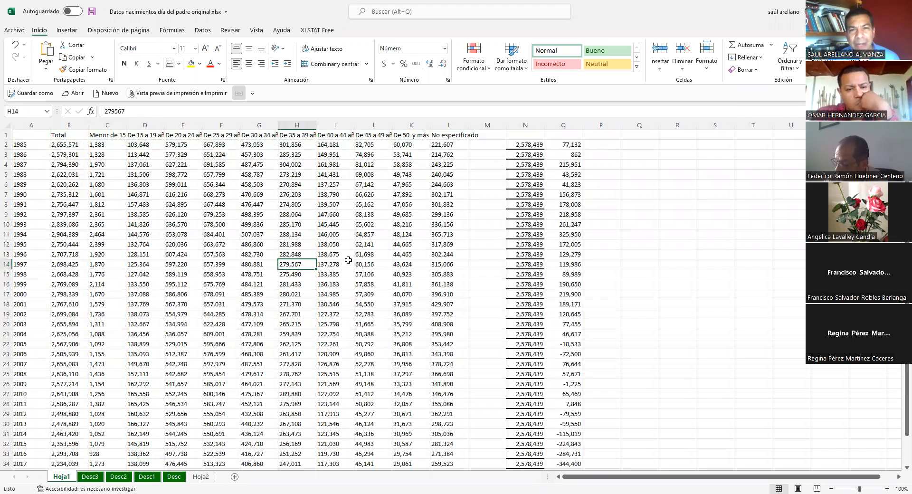
{"action": "left_click", "coordinate": [77, 145]}
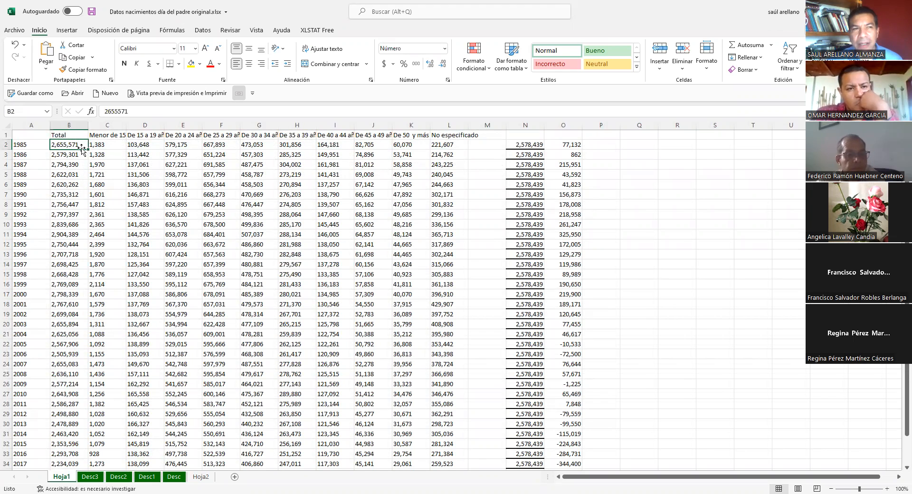
{"action": "left_click", "coordinate": [108, 136]}
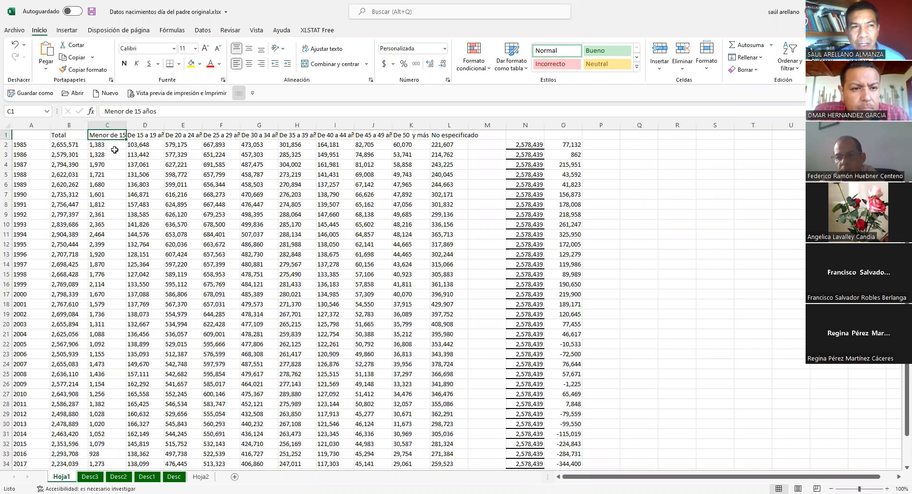
{"action": "scroll", "coordinate": [103, 204], "scroll_direction": "down", "scroll_amount": 3}
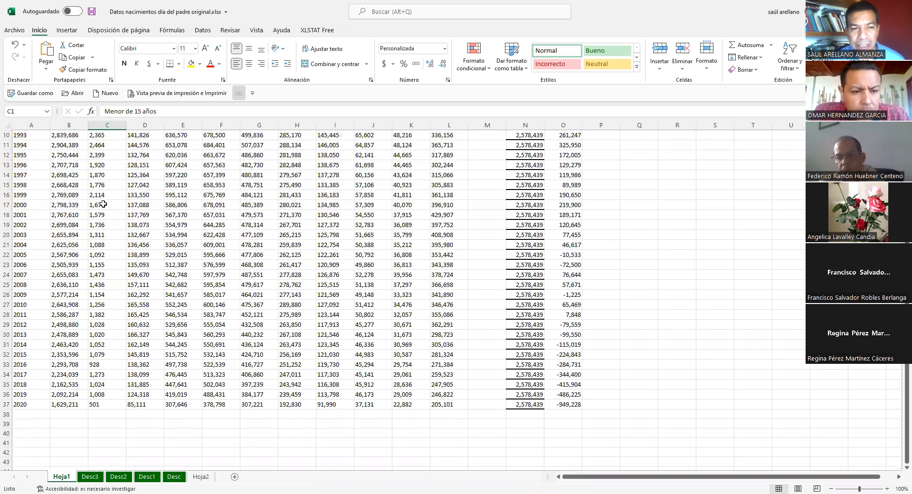
{"action": "scroll", "coordinate": [103, 204], "scroll_direction": "up", "scroll_amount": 3}
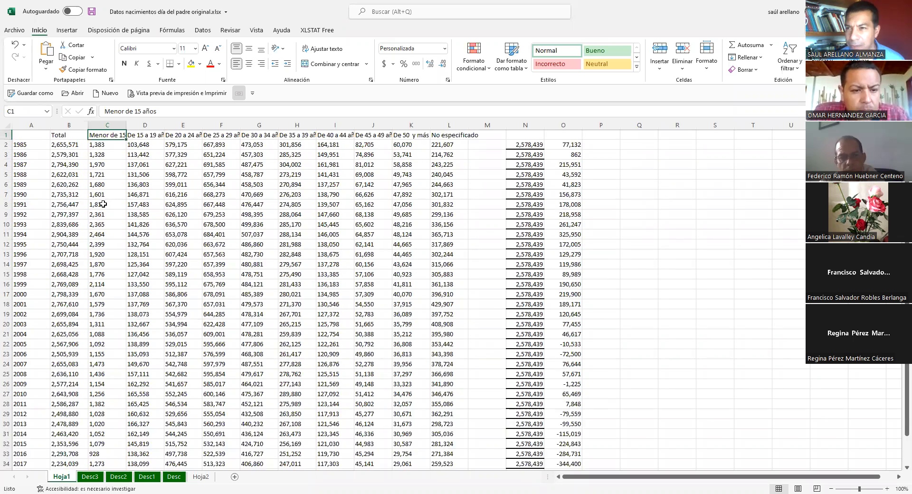
{"action": "left_click", "coordinate": [318, 30]}
{"action": "left_click", "coordinate": [264, 71]}
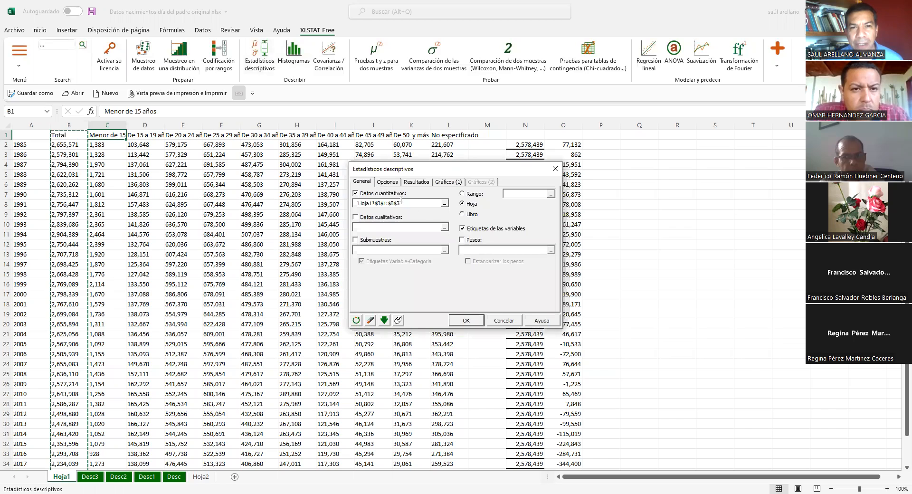
{"action": "left_click", "coordinate": [356, 319]}
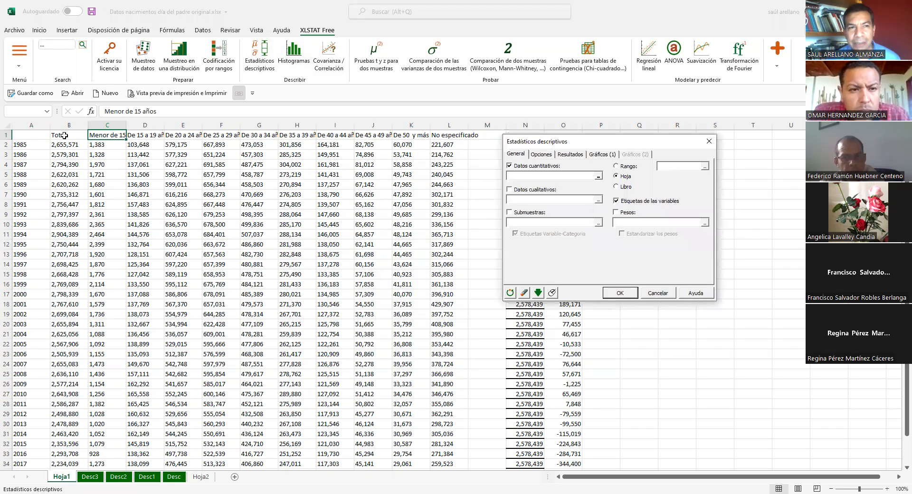
{"action": "left_click_drag", "start_coordinate": [65, 135], "coordinate": [102, 146]}
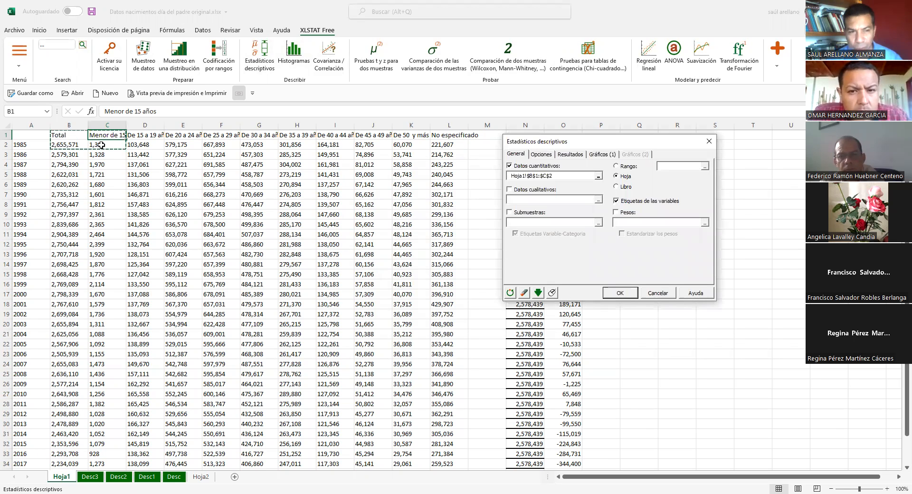
{"action": "key", "text": "ctrl+shift+Down"}
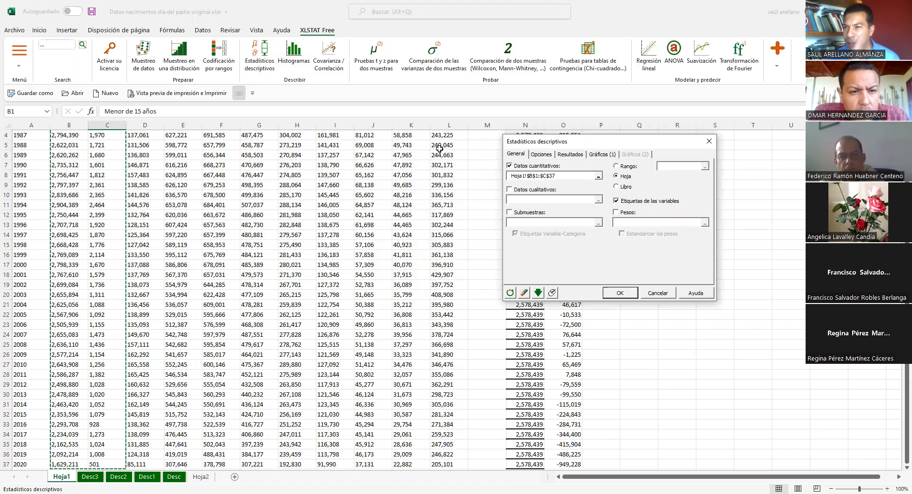
Check the quantitative result options, keeping Varianza (n-1) and Desviación típica (n-1), and run the two-column analysis
{"action": "left_click", "coordinate": [582, 154]}
{"action": "left_click_drag", "start_coordinate": [596, 184], "coordinate": [595, 199]}
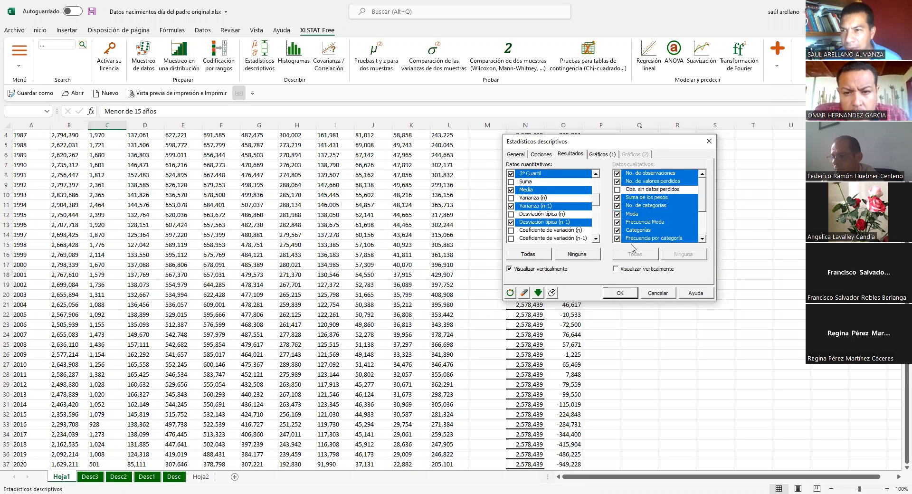
{"action": "left_click", "coordinate": [626, 294]}
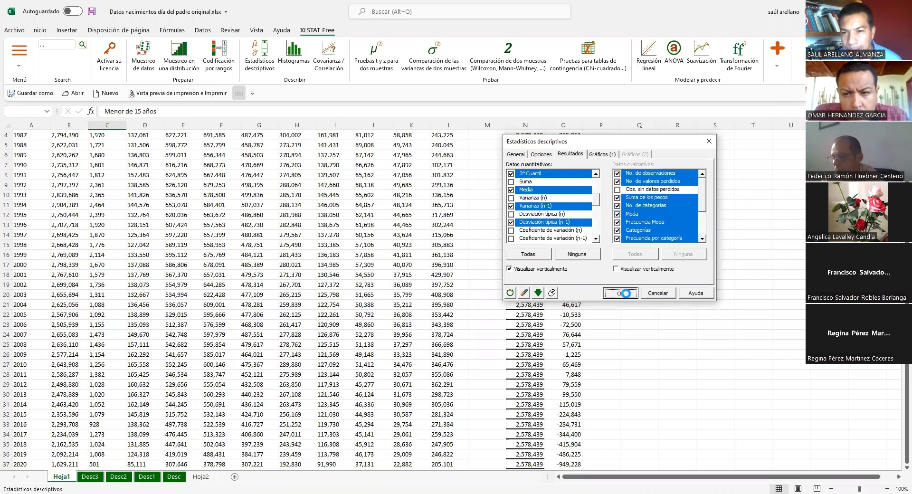
{"action": "left_click", "coordinate": [445, 295]}
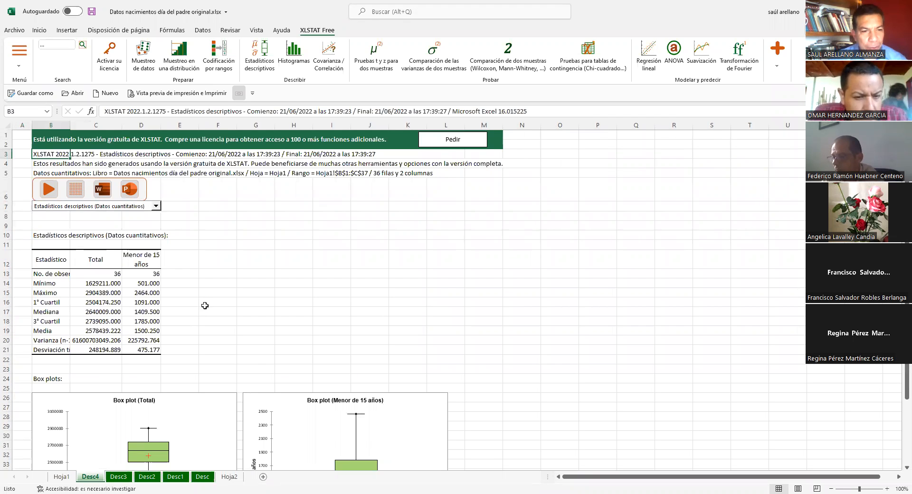
Examine the Total and Menor de 15 años box plots on Desc4 and compare the two standard deviations in row 21
{"action": "scroll", "coordinate": [244, 302], "scroll_direction": "down", "scroll_amount": 2}
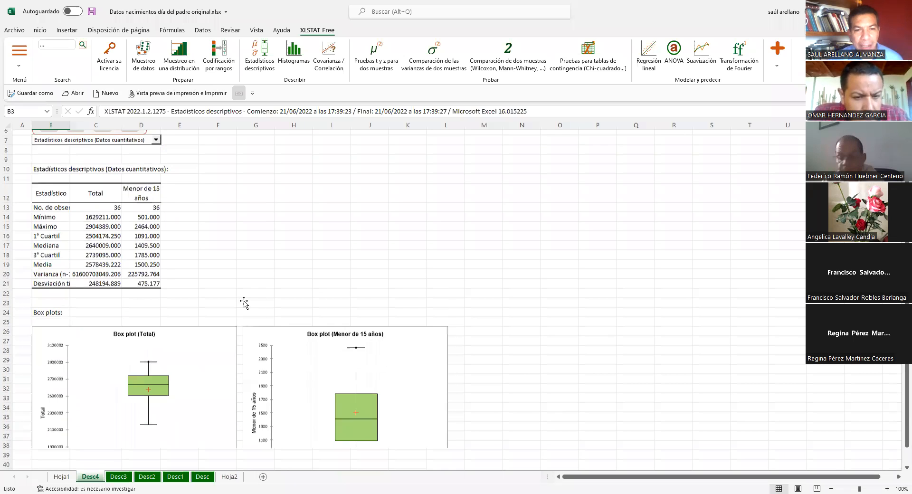
{"action": "scroll", "coordinate": [243, 303], "scroll_direction": "down", "scroll_amount": 2}
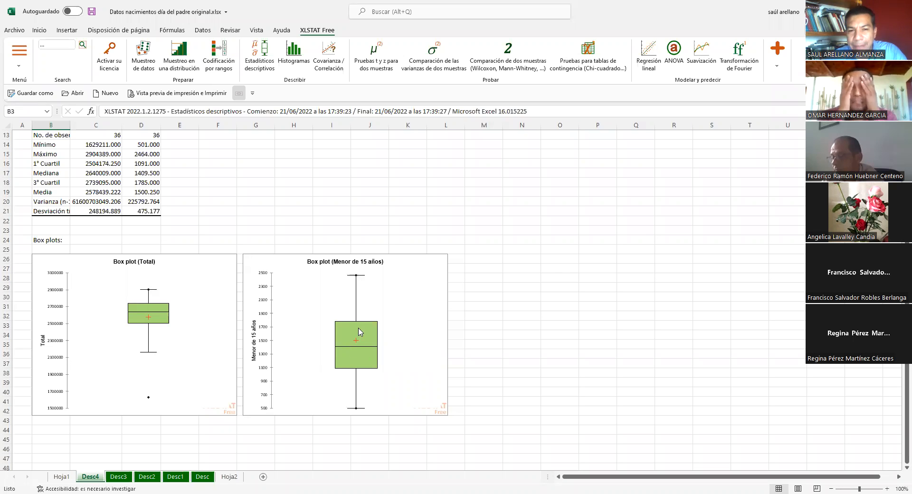
{"action": "mouse_move", "coordinate": [350, 329]}
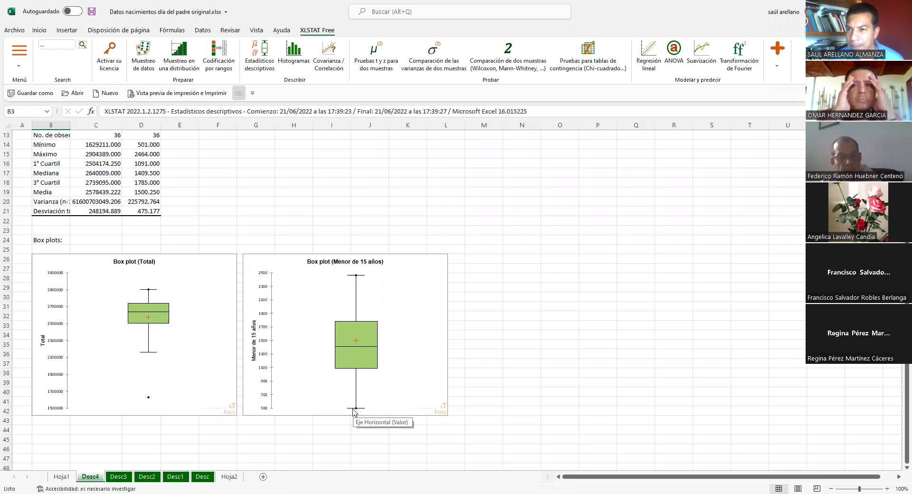
{"action": "left_click", "coordinate": [150, 212]}
{"action": "left_click", "coordinate": [95, 212]}
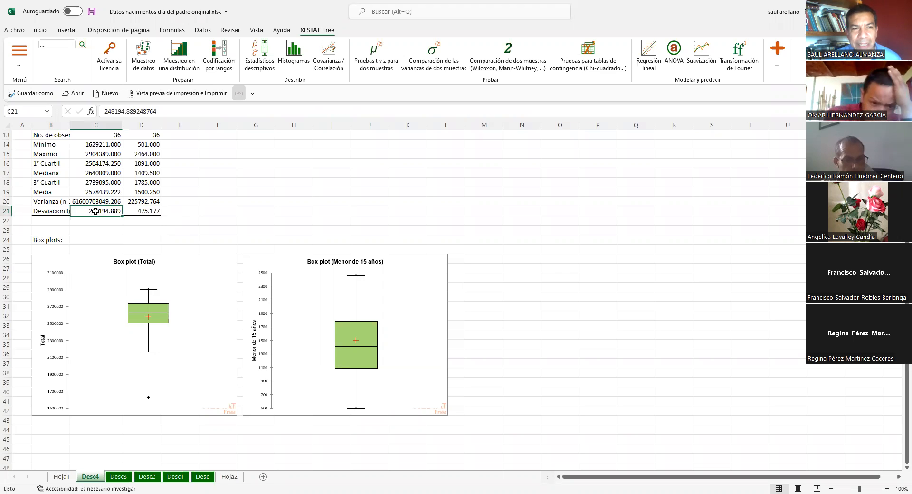
{"action": "left_click", "coordinate": [143, 210]}
{"action": "left_click", "coordinate": [105, 211]}
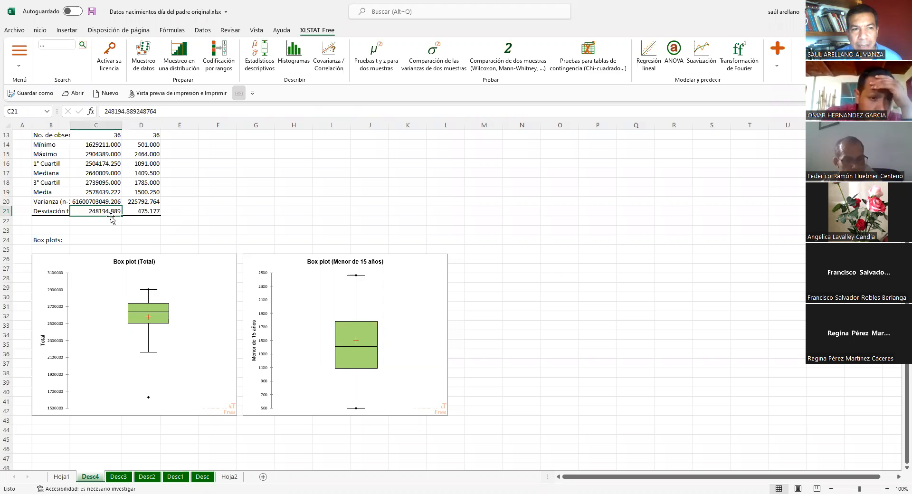
{"action": "left_click", "coordinate": [155, 212]}
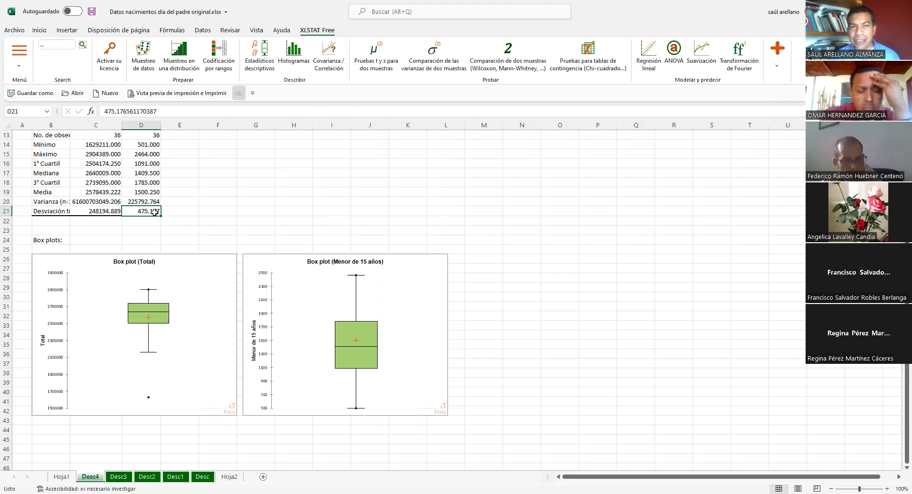
{"action": "left_click", "coordinate": [97, 209]}
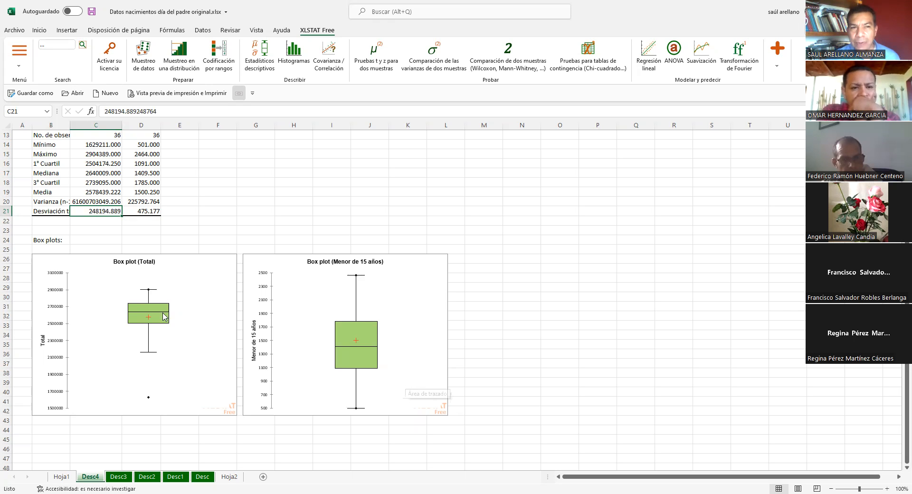
Compare the Total and Menor de 15 años variances in row 20 and check the standard deviation in D21
{"action": "left_click", "coordinate": [142, 201]}
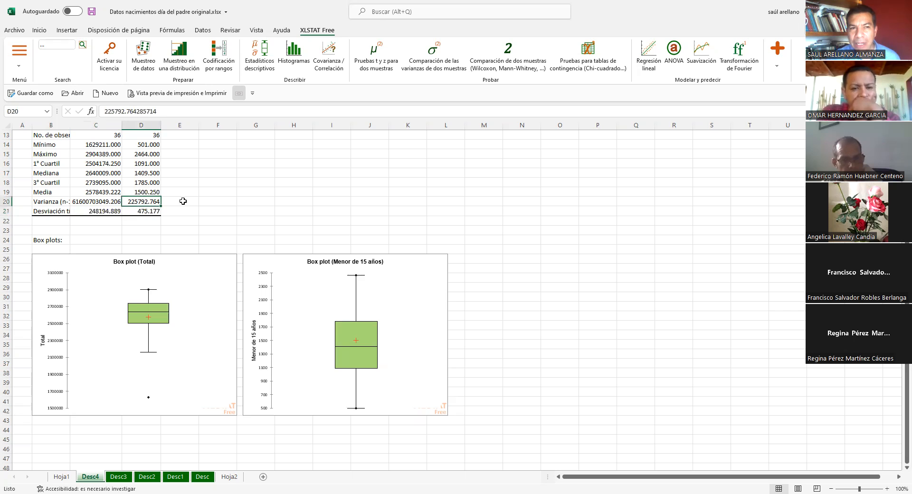
{"action": "left_click", "coordinate": [93, 199]}
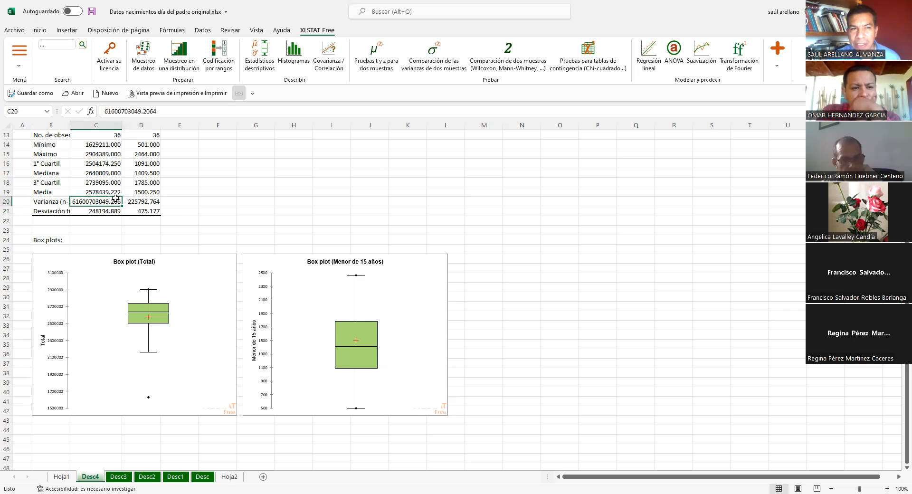
{"action": "left_click", "coordinate": [135, 200]}
{"action": "left_click", "coordinate": [109, 202]}
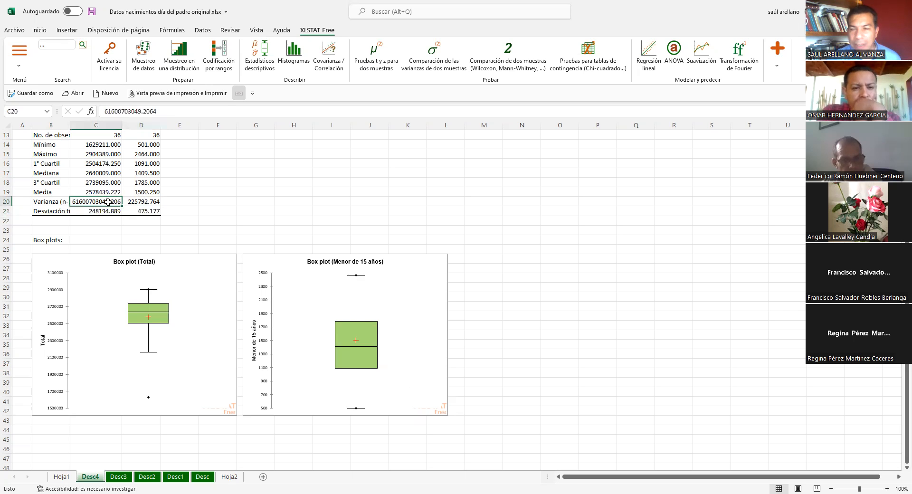
{"action": "left_click", "coordinate": [151, 210]}
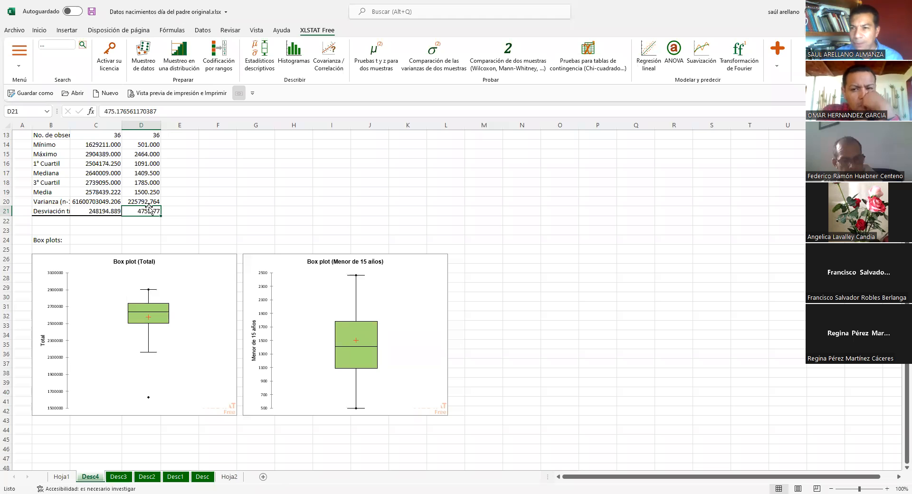
Run XLSTAT descriptive statistics on Hoja1 B1:F37, from Total through De 25 a 29 años, with variable labels
{"action": "left_click", "coordinate": [66, 476]}
{"action": "scroll", "coordinate": [70, 145], "scroll_direction": "up", "scroll_amount": 1}
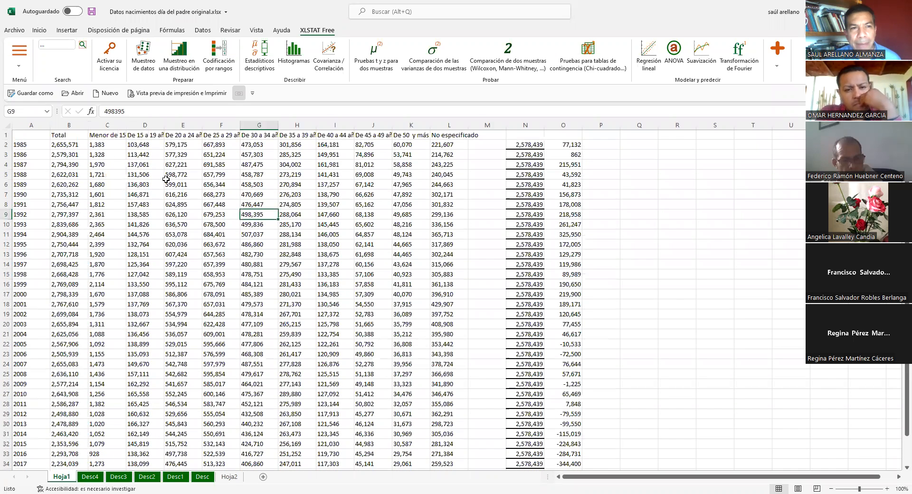
{"action": "left_click_drag", "start_coordinate": [38, 138], "coordinate": [215, 201]}
{"action": "left_click", "coordinate": [200, 194]}
{"action": "left_click", "coordinate": [266, 64]}
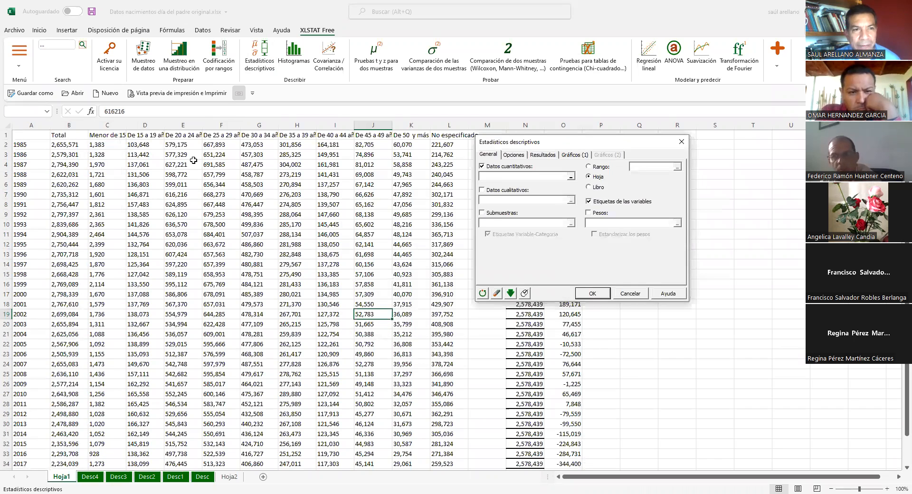
{"action": "left_click_drag", "start_coordinate": [83, 136], "coordinate": [193, 162]}
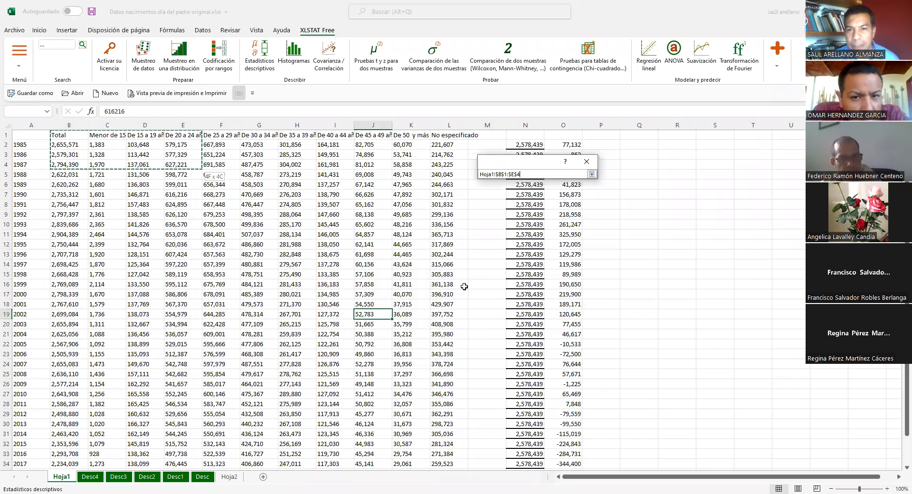
{"action": "left_click", "coordinate": [592, 290]}
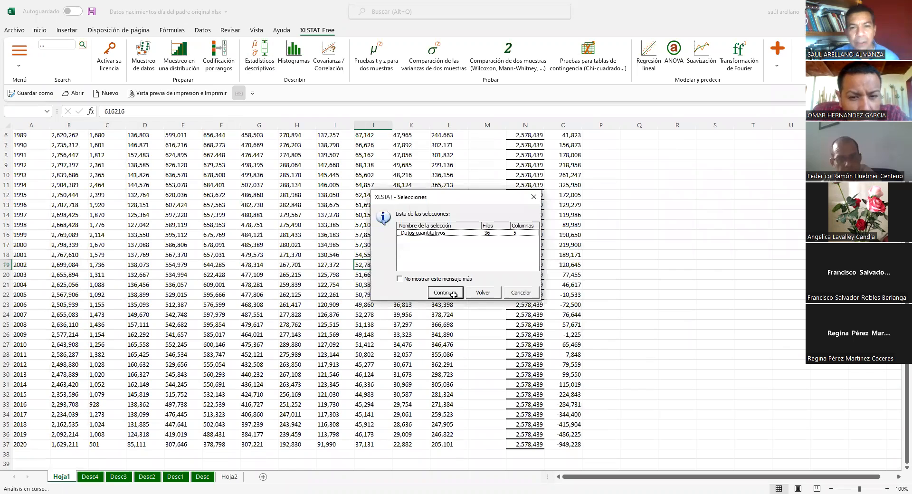
{"action": "left_click", "coordinate": [434, 296]}
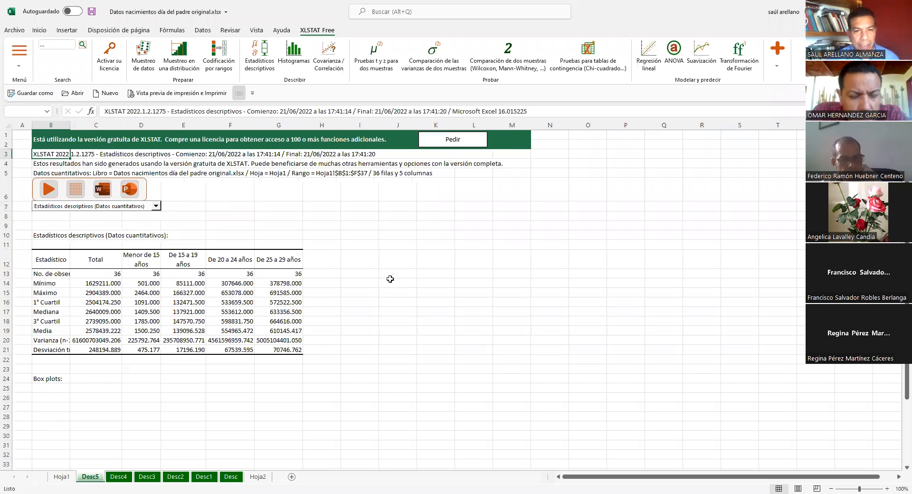
Examine the box plots on Desc5, focusing on De 15 a 19 años and Total
{"action": "scroll", "coordinate": [447, 258], "scroll_direction": "down", "scroll_amount": 4}
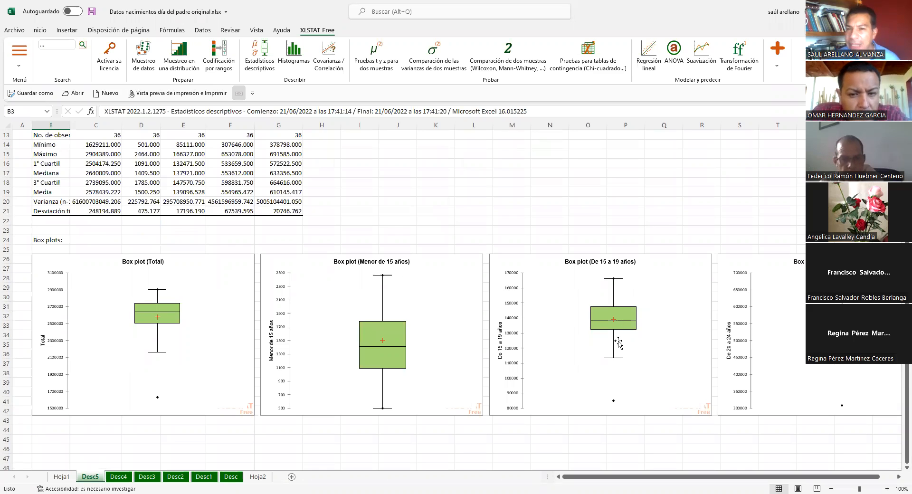
{"action": "left_click", "coordinate": [618, 254]}
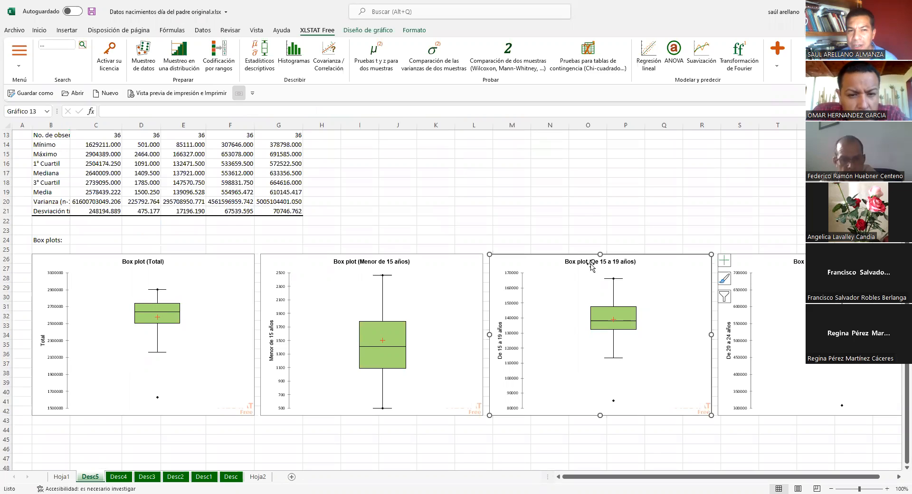
{"action": "left_click", "coordinate": [206, 256]}
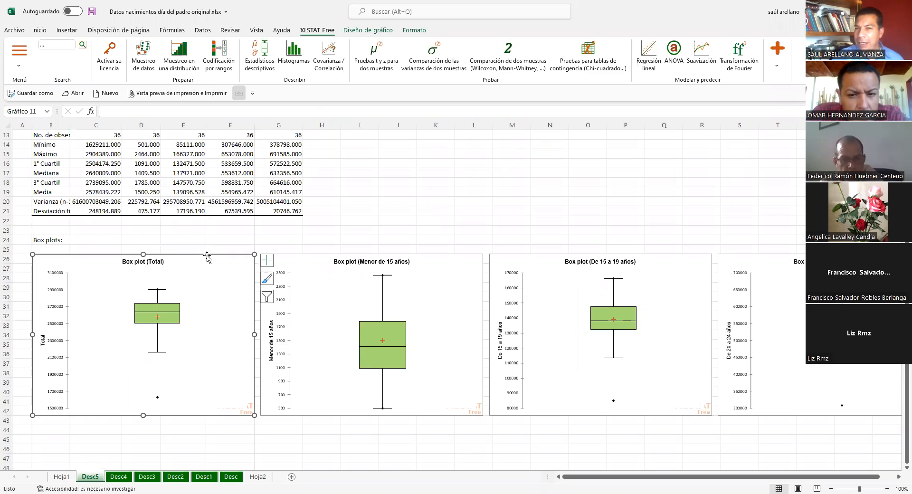
Examine the Menor de 15 años, De 20 a 24 años and De 25 a 29 años box plots on Desc5, including their isolated low points
{"action": "left_click", "coordinate": [401, 254]}
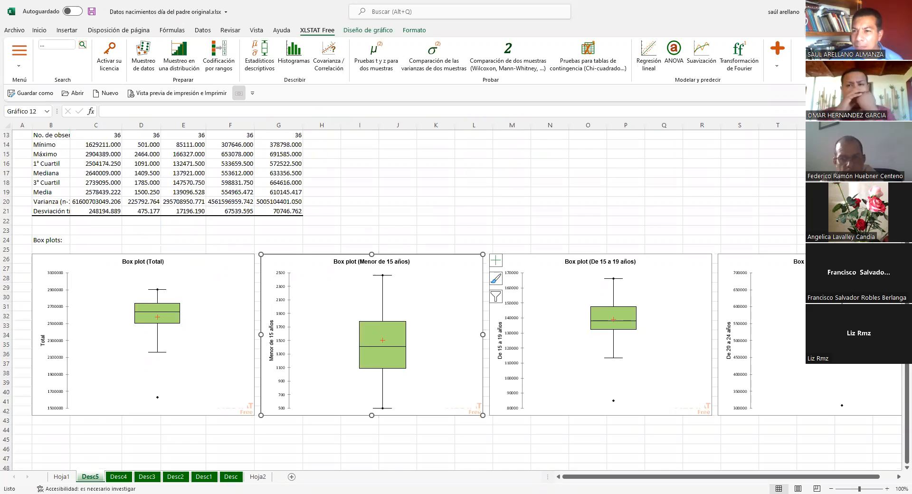
{"action": "left_click", "coordinate": [828, 255]}
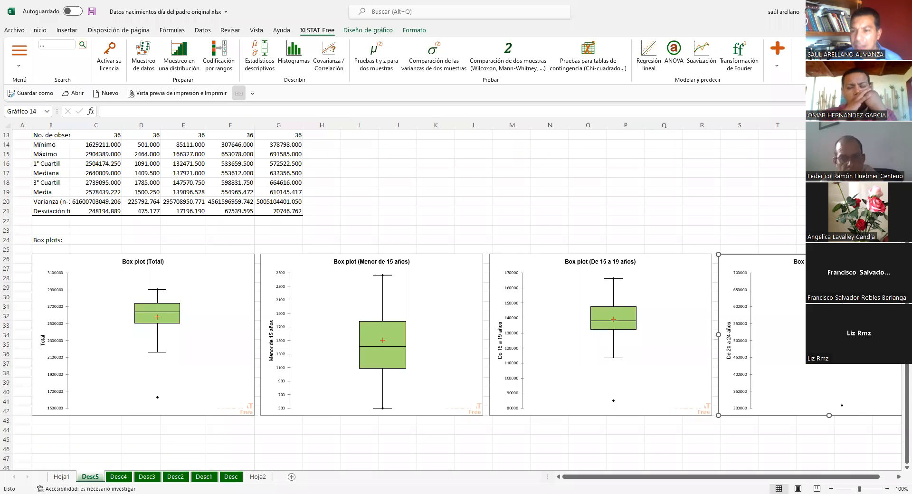
{"action": "left_click_drag", "start_coordinate": [898, 476], "coordinate": [897, 476]}
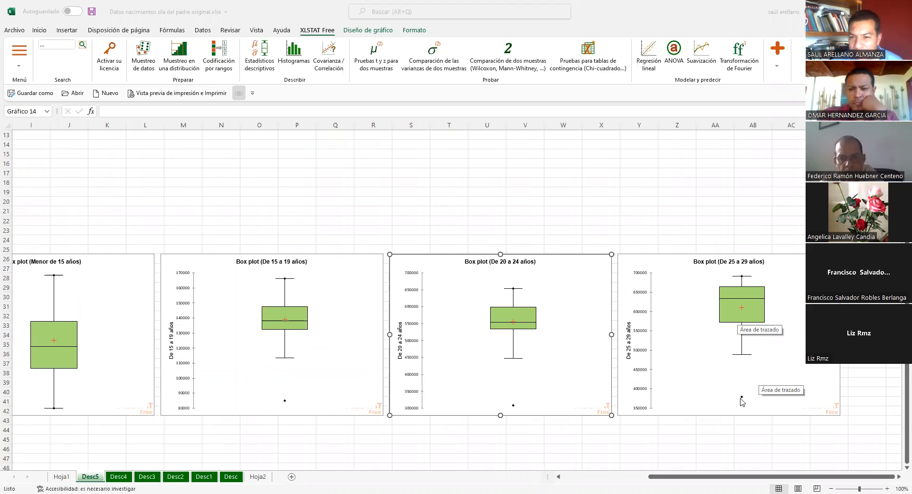
{"action": "mouse_move", "coordinate": [742, 396]}
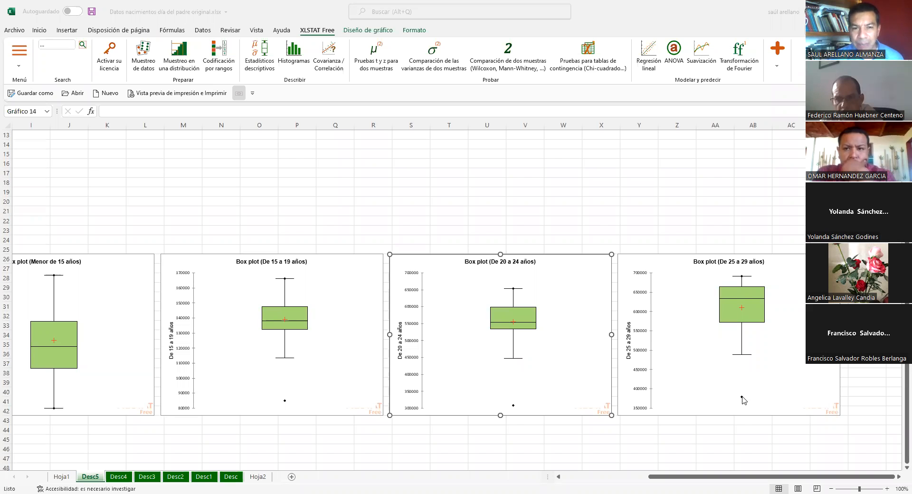
Review the 2020 births in B37:K37 on Hoja1 and compare column K with the preceding years back to 2006
{"action": "left_click", "coordinate": [58, 477]}
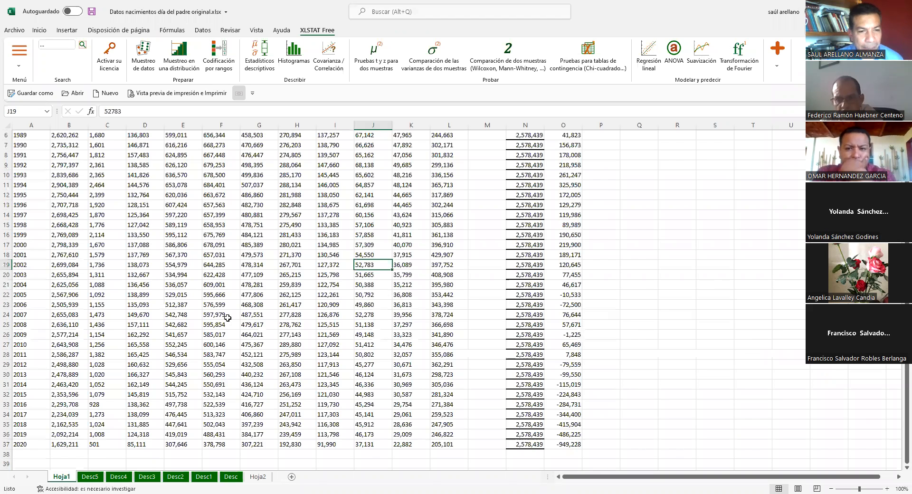
{"action": "scroll", "coordinate": [241, 342], "scroll_direction": "down", "scroll_amount": 1}
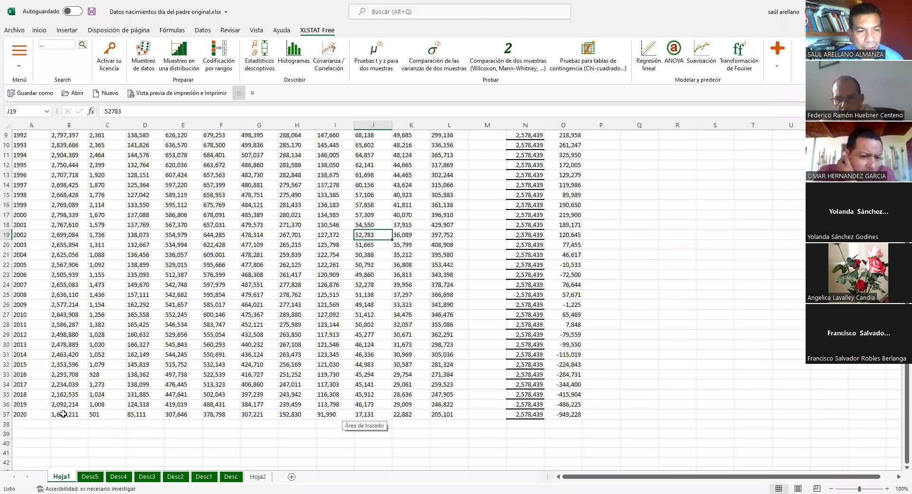
{"action": "left_click_drag", "start_coordinate": [67, 414], "coordinate": [422, 414]}
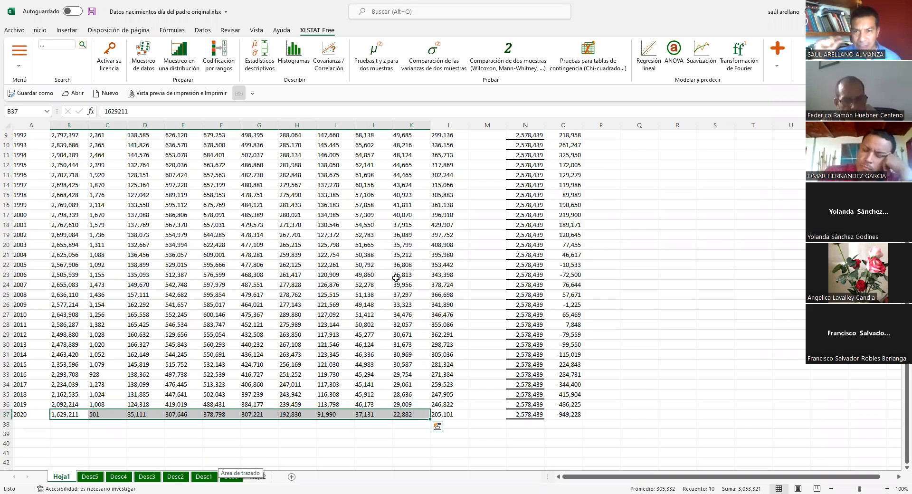
{"action": "left_click_drag", "start_coordinate": [402, 404], "coordinate": [396, 278]}
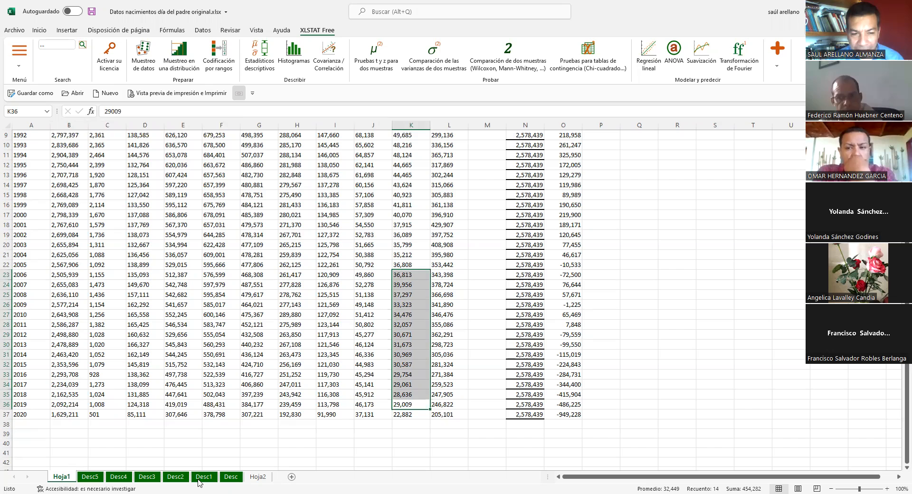
Return to Desc5 and examine the low outlier of De 25 a 29 años against the other age groups' box plots
{"action": "left_click", "coordinate": [90, 477]}
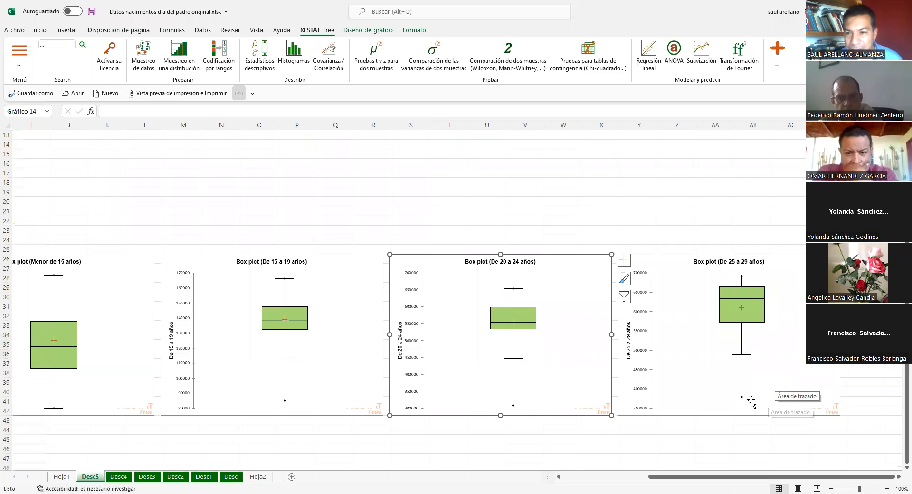
{"action": "mouse_move", "coordinate": [741, 397]}
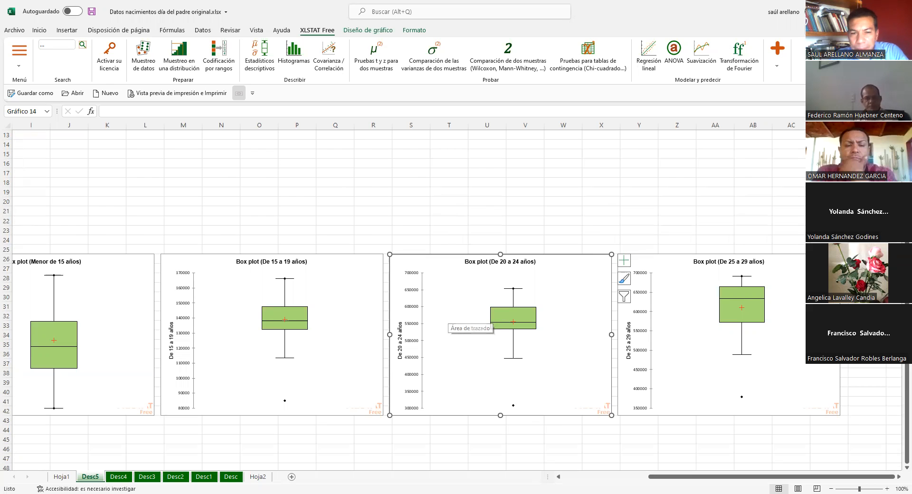
{"action": "left_click_drag", "start_coordinate": [684, 481], "coordinate": [625, 482]}
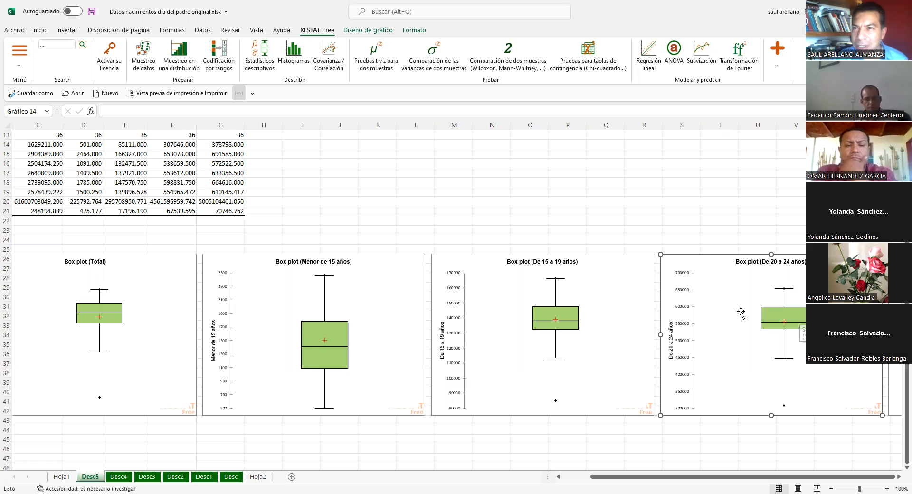
{"action": "left_click", "coordinate": [504, 58]}
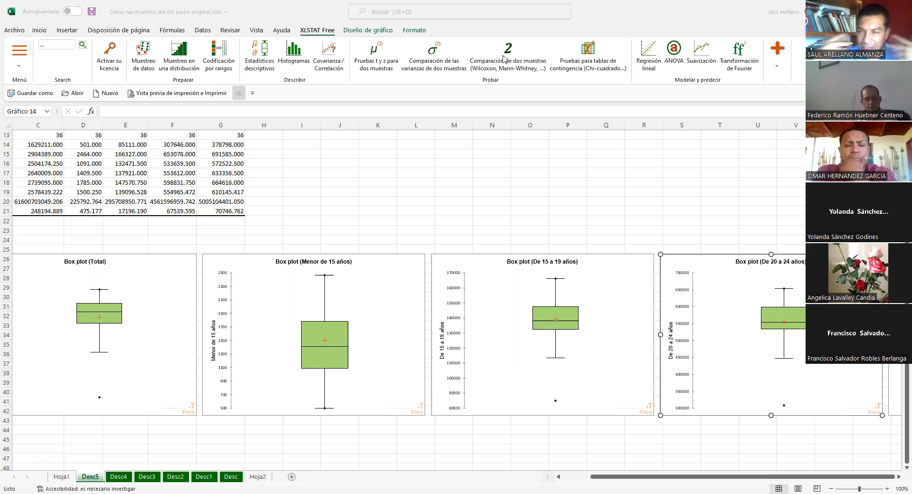
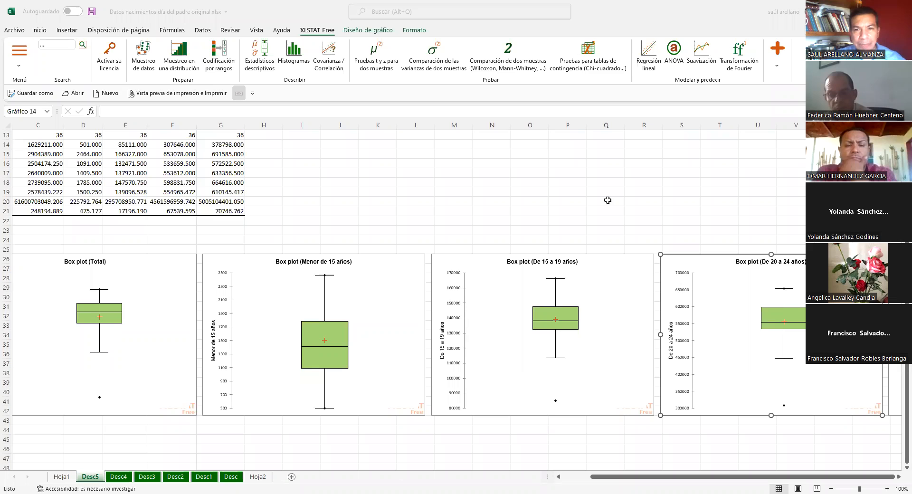
Review the full descriptive statistics table on Desc5 together with its box plots
{"action": "left_click", "coordinate": [550, 198]}
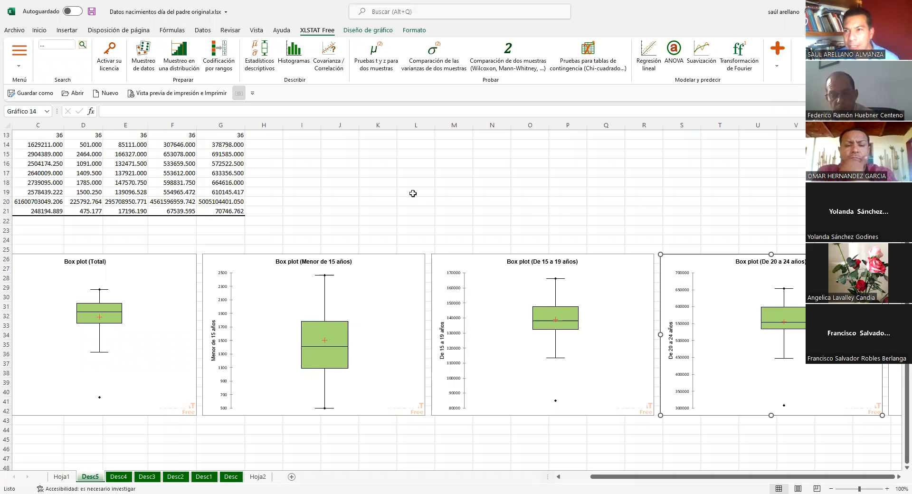
{"action": "scroll", "coordinate": [402, 211], "scroll_direction": "up", "scroll_amount": 4}
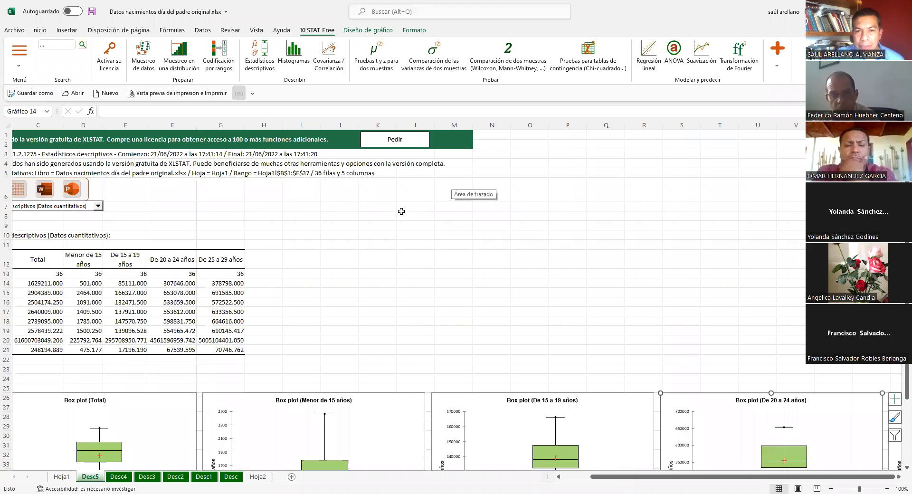
{"action": "scroll", "coordinate": [401, 212], "scroll_direction": "down", "scroll_amount": 8}
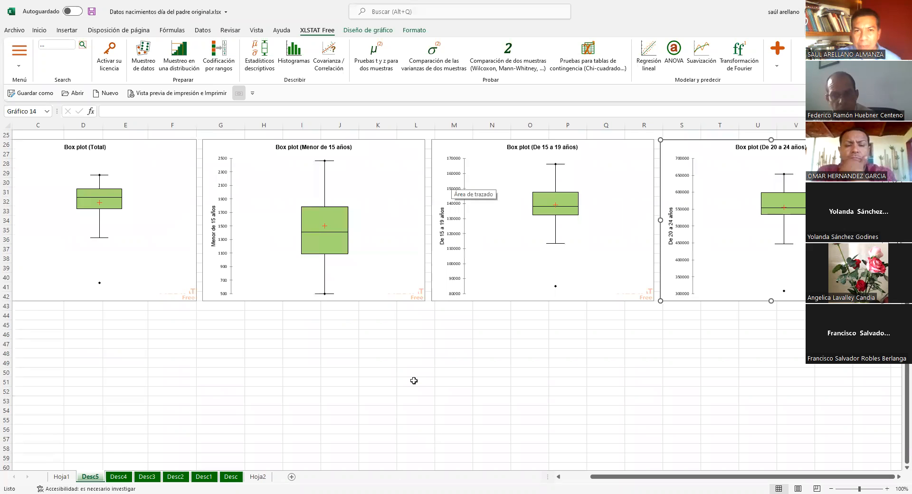
{"action": "scroll", "coordinate": [414, 383], "scroll_direction": "up", "scroll_amount": 3}
{"action": "scroll", "coordinate": [413, 382], "scroll_direction": "up", "scroll_amount": 5}
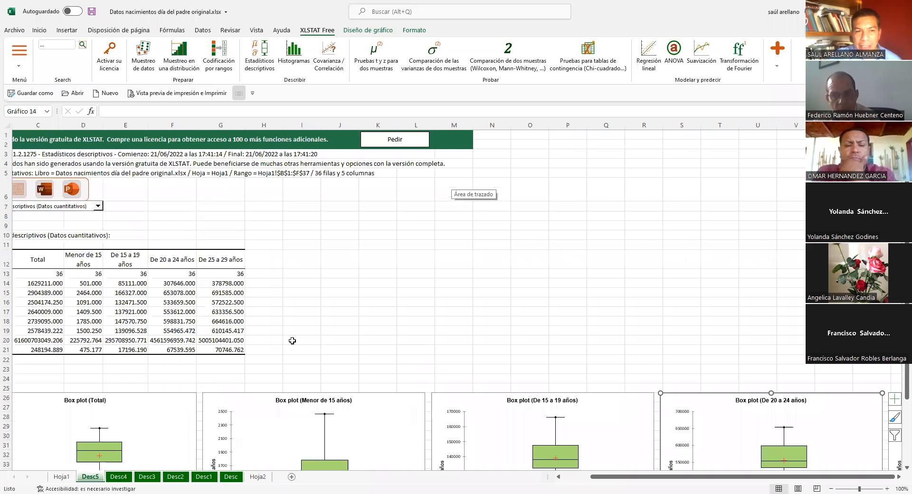
{"action": "left_click", "coordinate": [292, 340]}
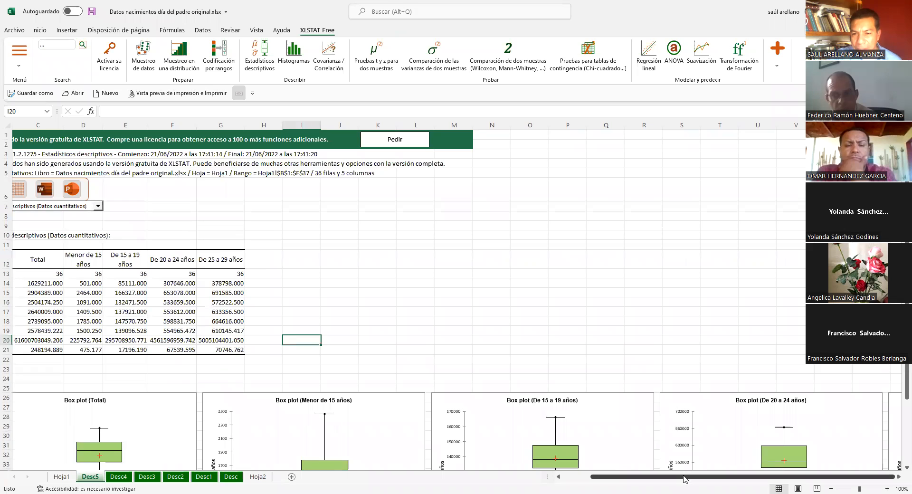
{"action": "scroll", "coordinate": [387, 335], "scroll_direction": "left", "scroll_amount": 2}
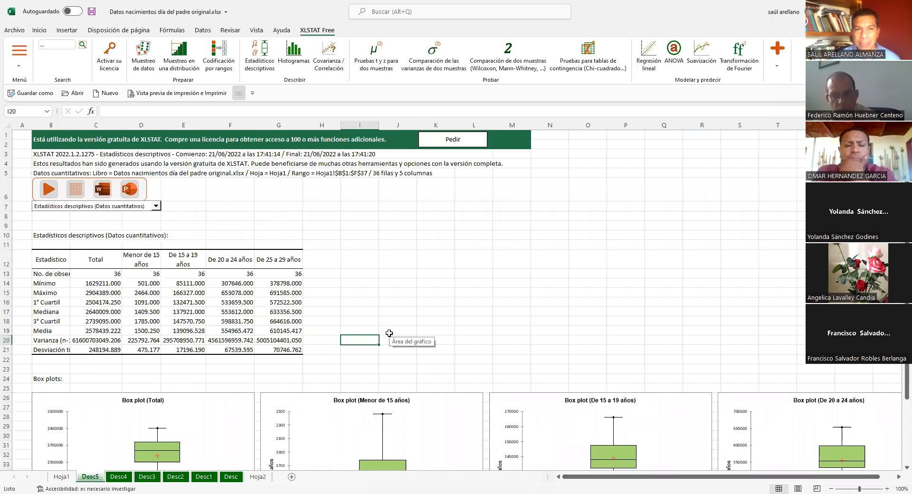
Compare the standard deviations of the Total and all age groups in B21:G21 with their box plots
{"action": "left_click", "coordinate": [57, 351]}
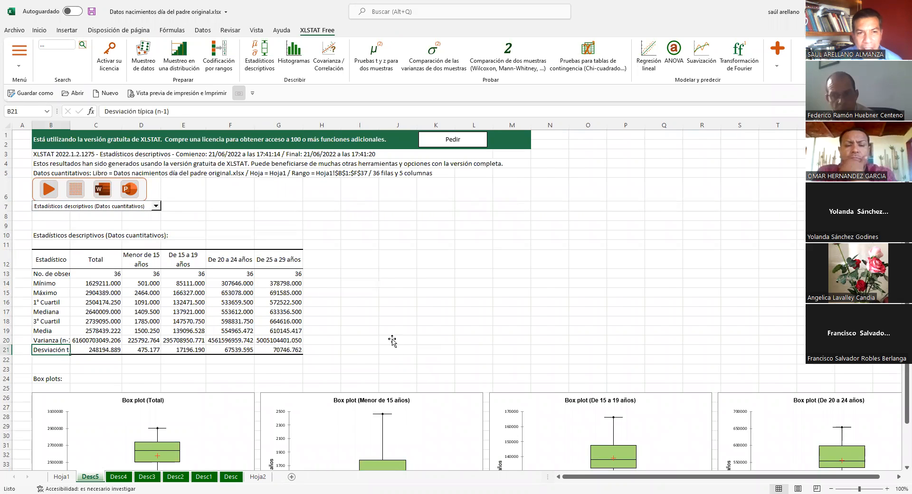
{"action": "scroll", "coordinate": [390, 340], "scroll_direction": "down", "scroll_amount": 3}
{"action": "left_click", "coordinate": [62, 477]}
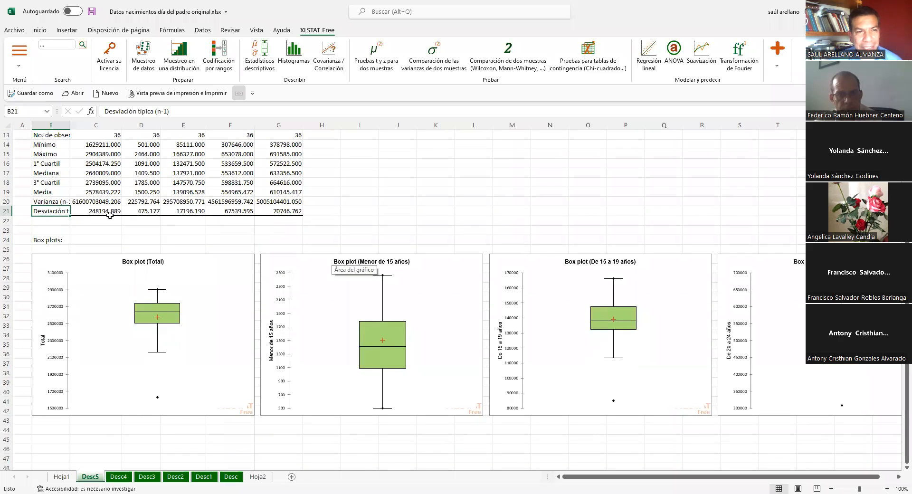
{"action": "left_click", "coordinate": [268, 210], "text": "shift"}
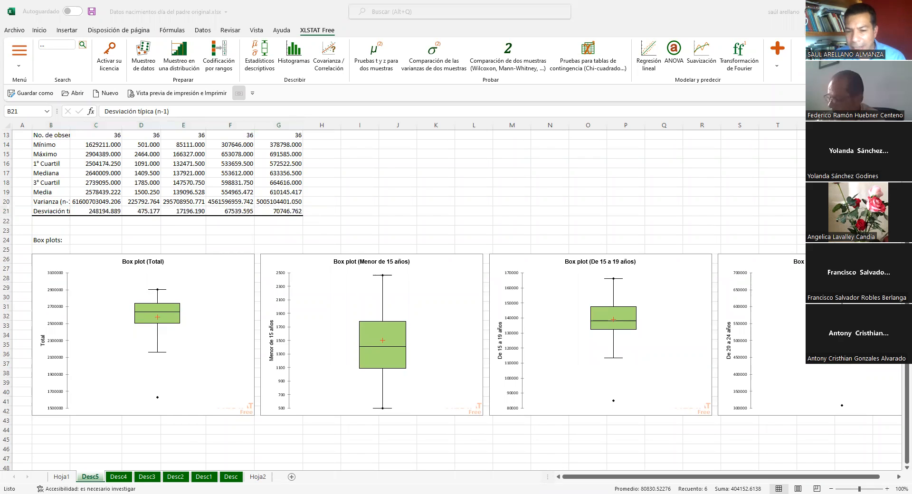
{"action": "left_click", "coordinate": [394, 192]}
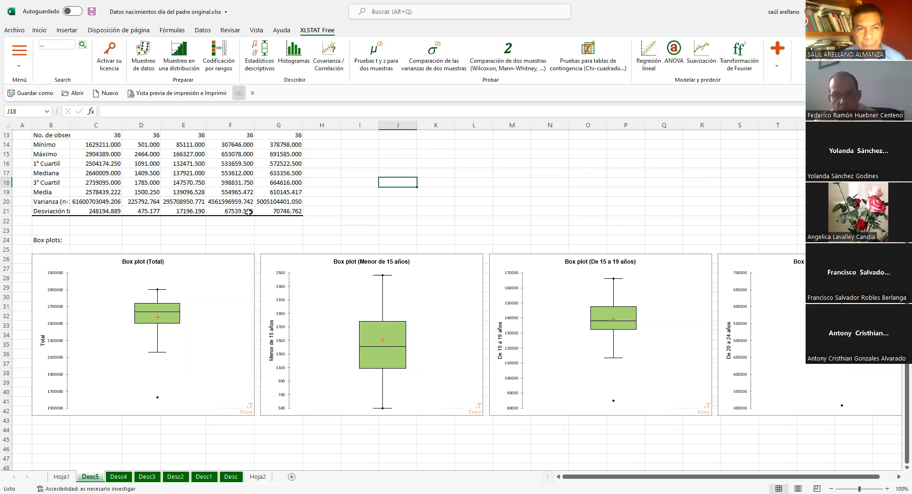
Calculate the Total's coefficient of variation in I21 with the formula =(C21/C19)
{"action": "left_click", "coordinate": [365, 212]}
{"action": "type", "text": "=("}
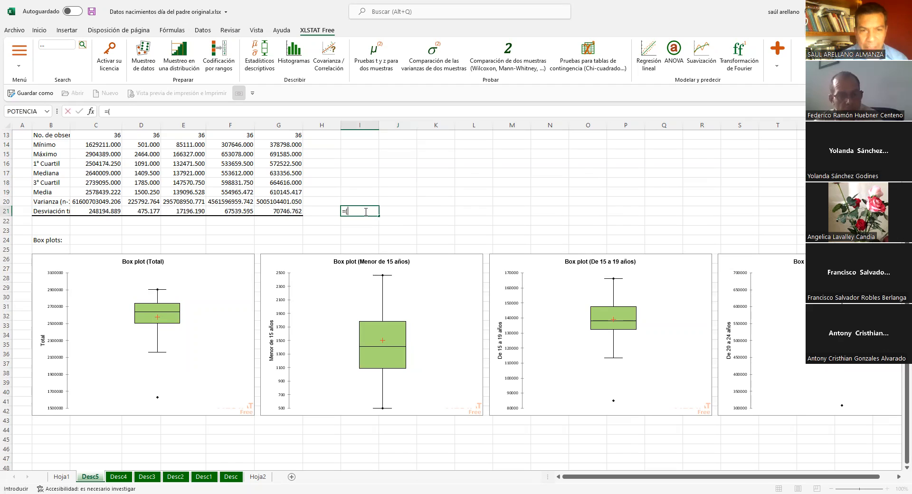
{"action": "left_click", "coordinate": [101, 211]}
{"action": "type", "text": "/"}
{"action": "left_click", "coordinate": [101, 192]}
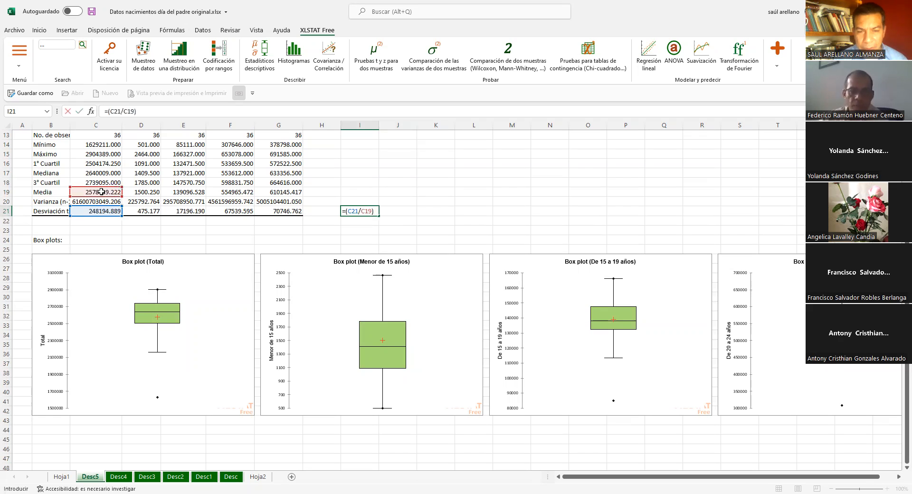
{"action": "key", "text": "Return"}
Fill the coefficient of variation formula from I21 across to M21 for the remaining age groups
{"action": "left_click", "coordinate": [352, 212]}
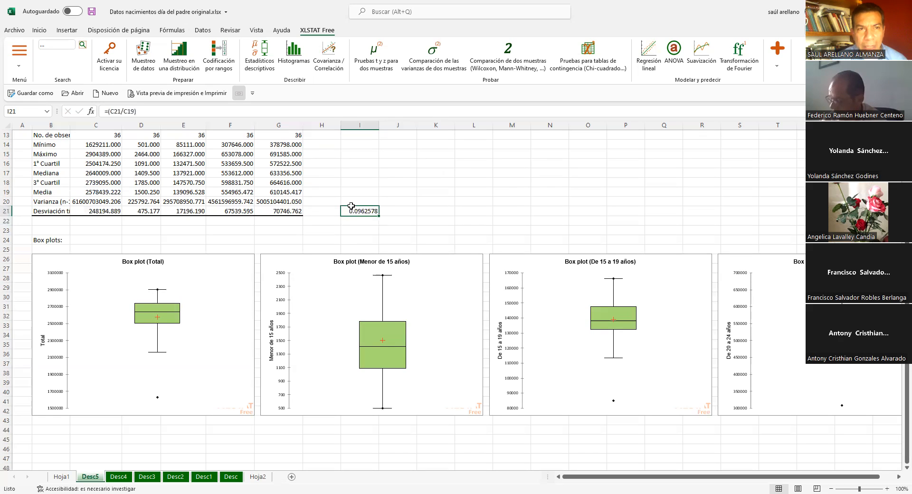
{"action": "left_click", "coordinate": [41, 29]}
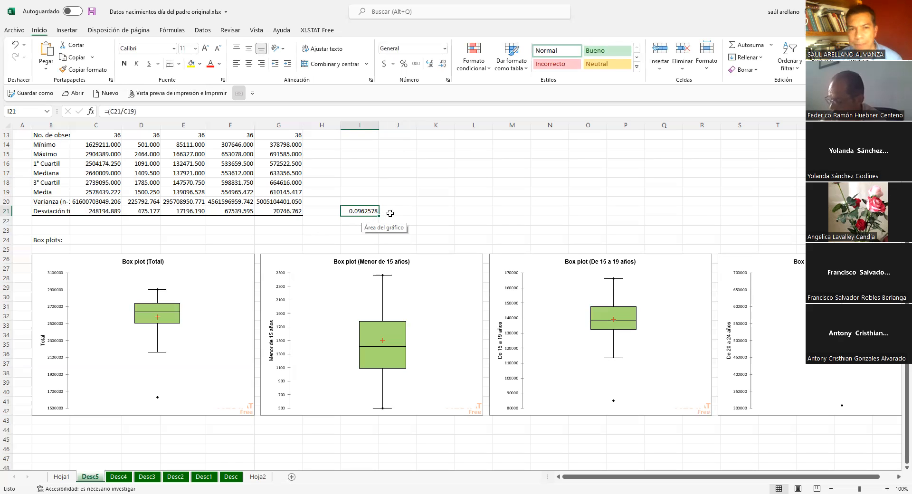
{"action": "left_click_drag", "start_coordinate": [378, 215], "coordinate": [492, 220]}
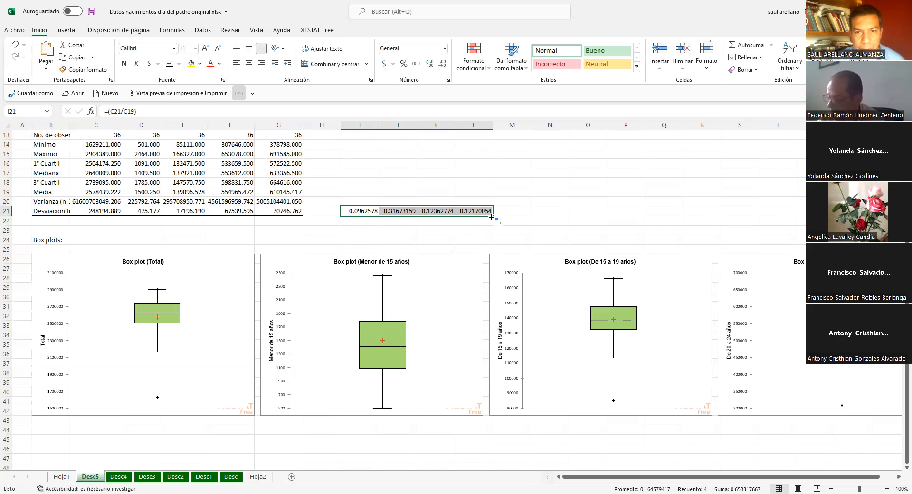
{"action": "left_click_drag", "start_coordinate": [492, 216], "coordinate": [530, 216]}
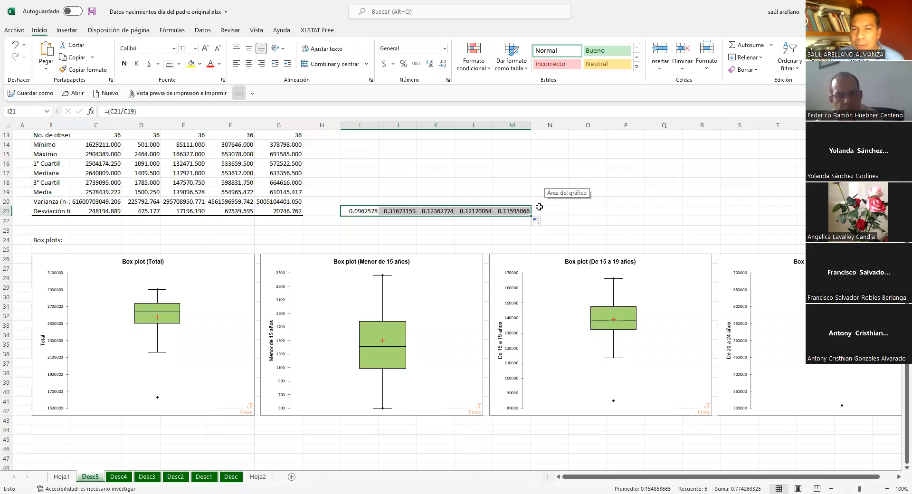
Format the coefficients of variation in I21:M21 to show four decimal places
{"action": "left_click", "coordinate": [510, 210]}
{"action": "key", "text": "Left"}
{"action": "key", "text": "Left"}
{"action": "key", "text": "Left"}
{"action": "key", "text": "Left"}
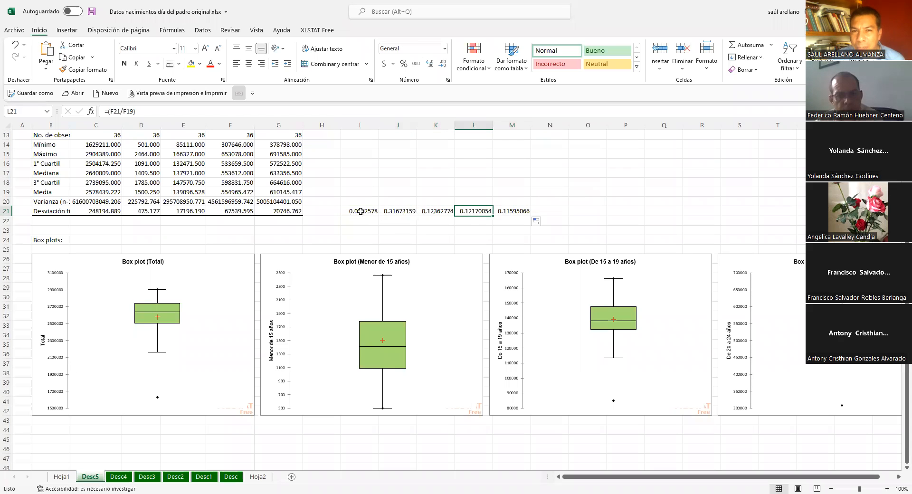
{"action": "left_click_drag", "start_coordinate": [363, 211], "coordinate": [502, 212]}
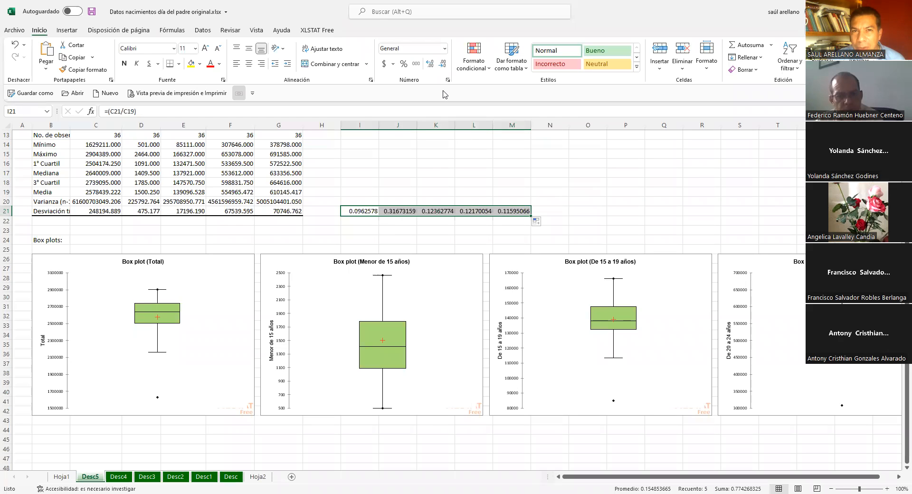
{"action": "left_click", "coordinate": [443, 63]}
{"action": "left_click", "coordinate": [443, 63]}
{"action": "left_click", "coordinate": [443, 64]}
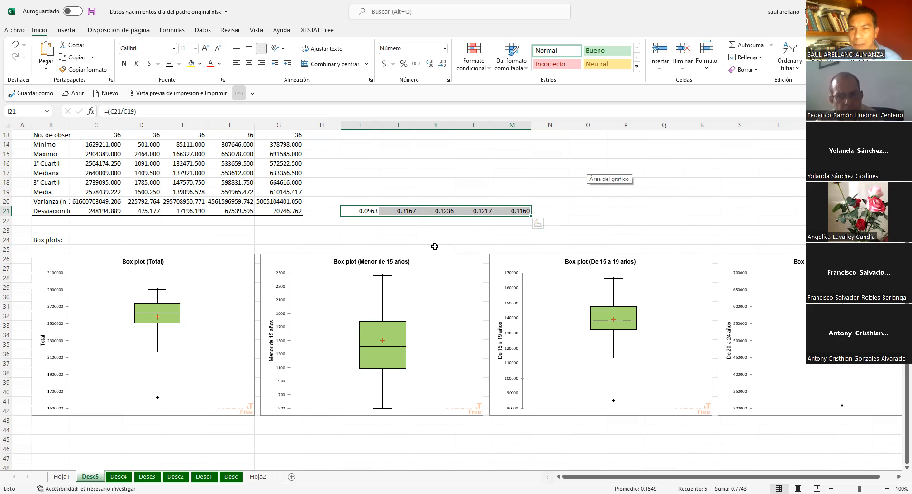
Compare the Menor de 15 años coefficient of variation in J21 with that group's box plot and its lower quartile
{"action": "left_click", "coordinate": [403, 212]}
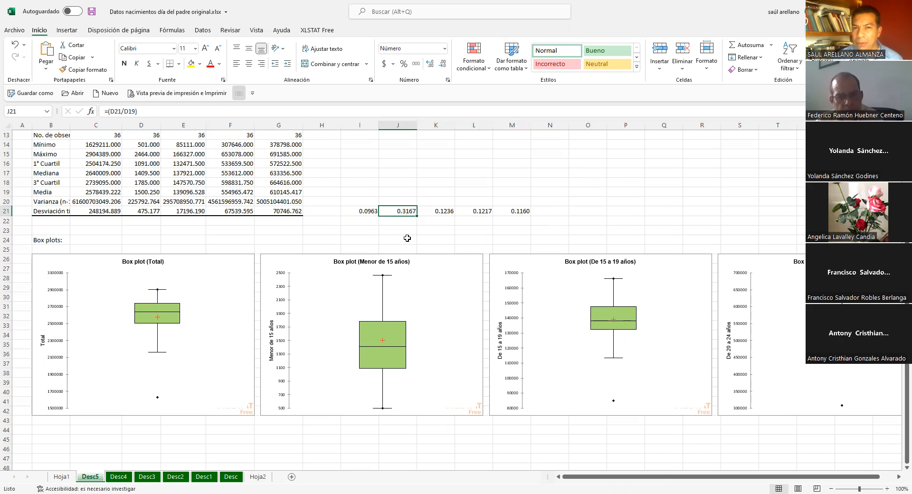
{"action": "left_click", "coordinate": [424, 257]}
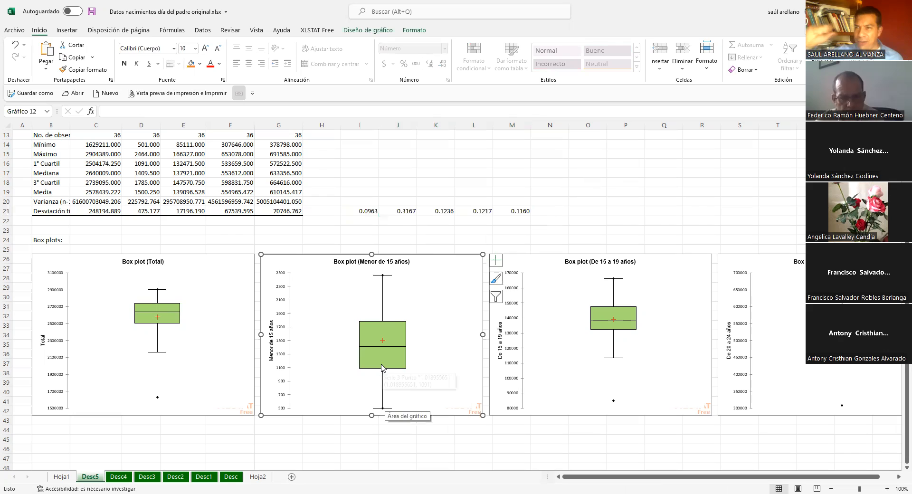
{"action": "mouse_move", "coordinate": [382, 366]}
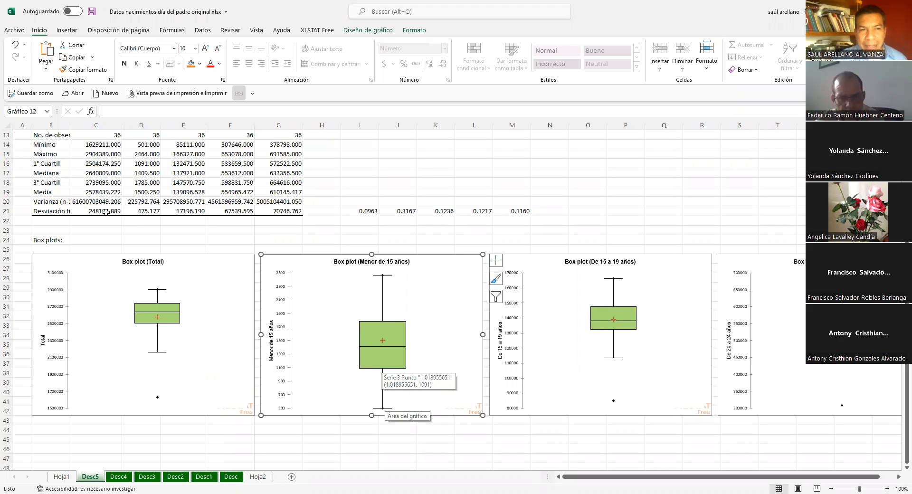
Format the standard deviations in C21:G21 to show two decimal places
{"action": "left_click_drag", "start_coordinate": [106, 212], "coordinate": [272, 213]}
{"action": "left_click", "coordinate": [442, 66]}
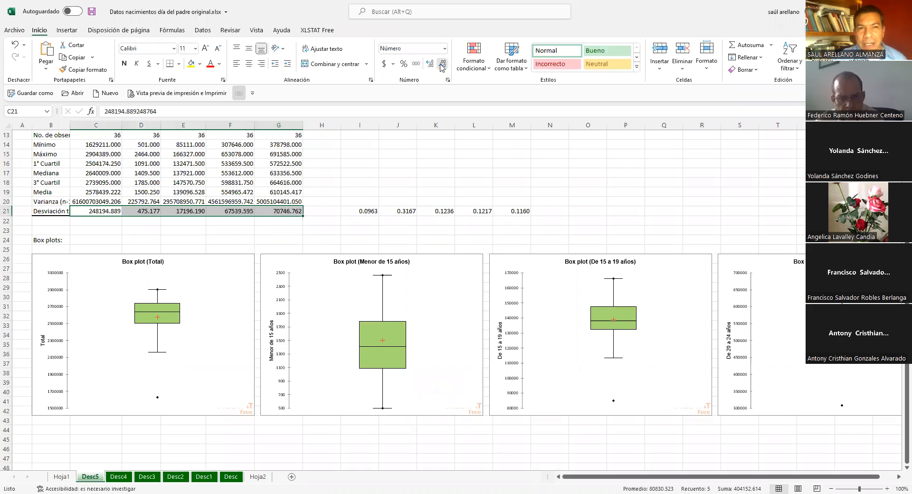
{"action": "left_click", "coordinate": [137, 211]}
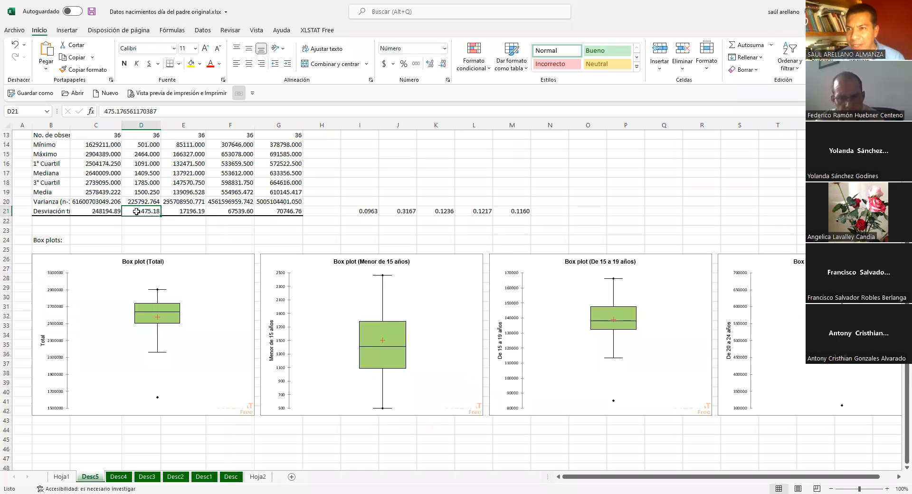
Compare the coefficients of variation in J21 and I21 with the Menor de 15 años and Total box plots
{"action": "left_click", "coordinate": [399, 212]}
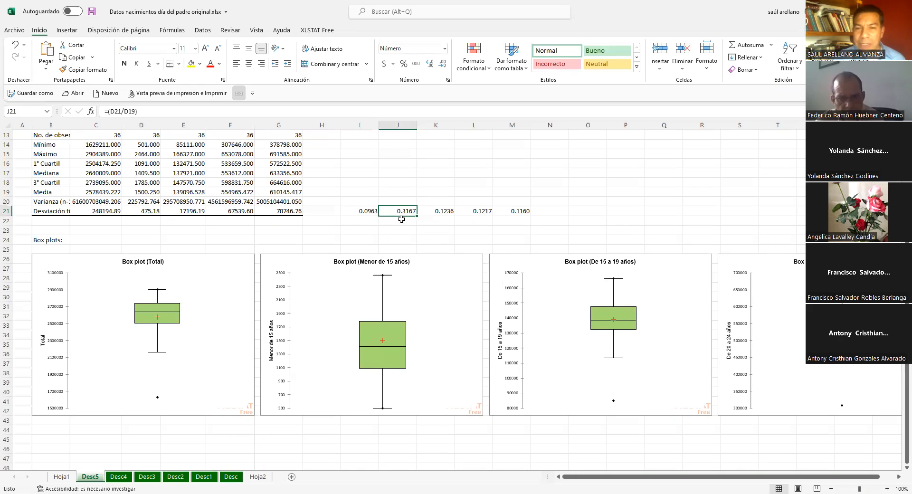
{"action": "left_click", "coordinate": [427, 254]}
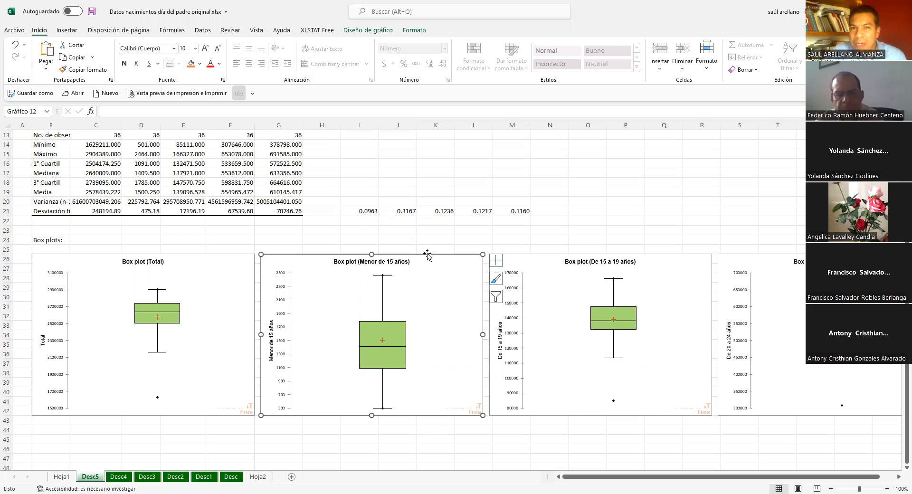
{"action": "left_click", "coordinate": [212, 258]}
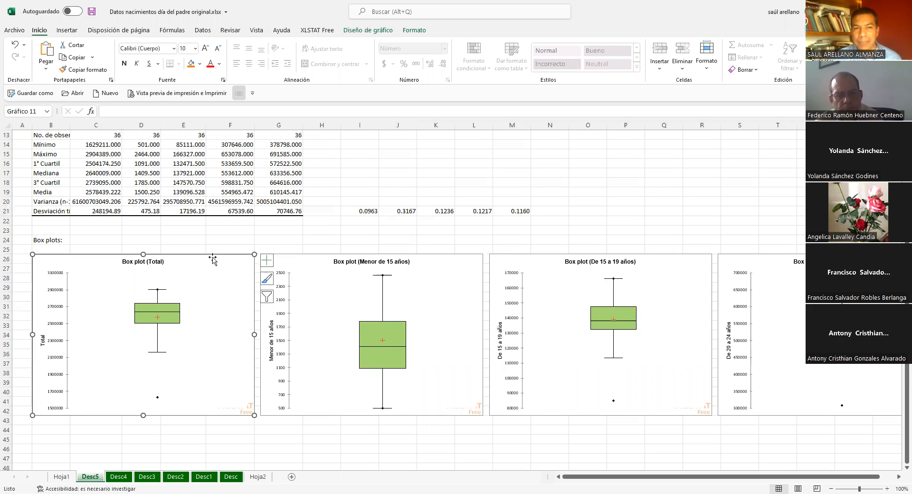
{"action": "left_click", "coordinate": [364, 212]}
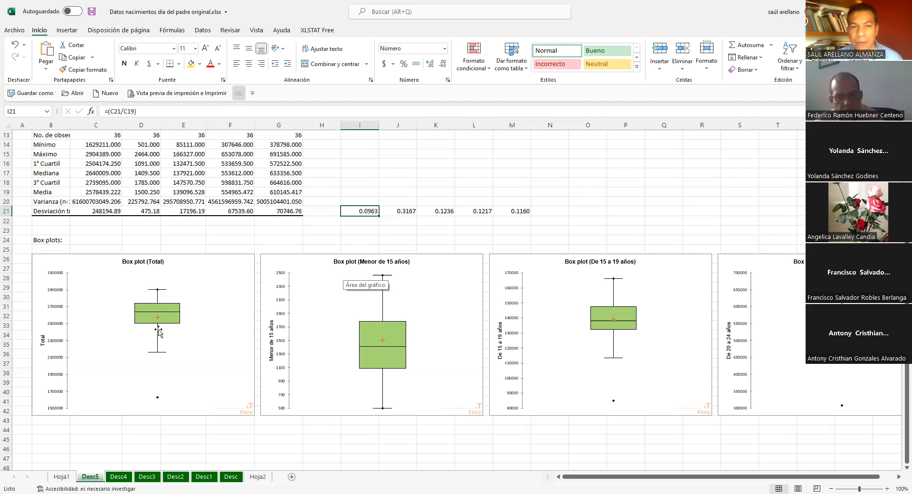
Trace the Total box plot's low outlier to the 2020 births on Hoja1, comparing it with the earlier years and the coefficient in I21
{"action": "left_click", "coordinate": [156, 398]}
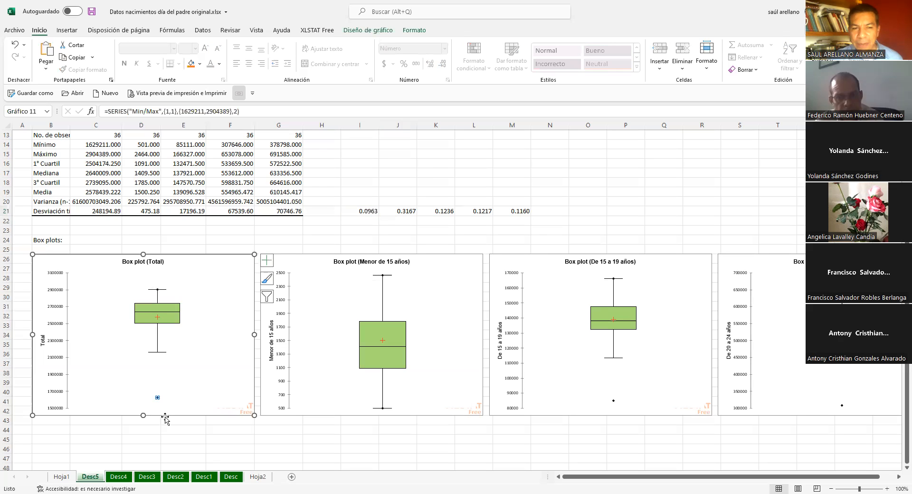
{"action": "left_click", "coordinate": [193, 436]}
{"action": "mouse_move", "coordinate": [159, 400]}
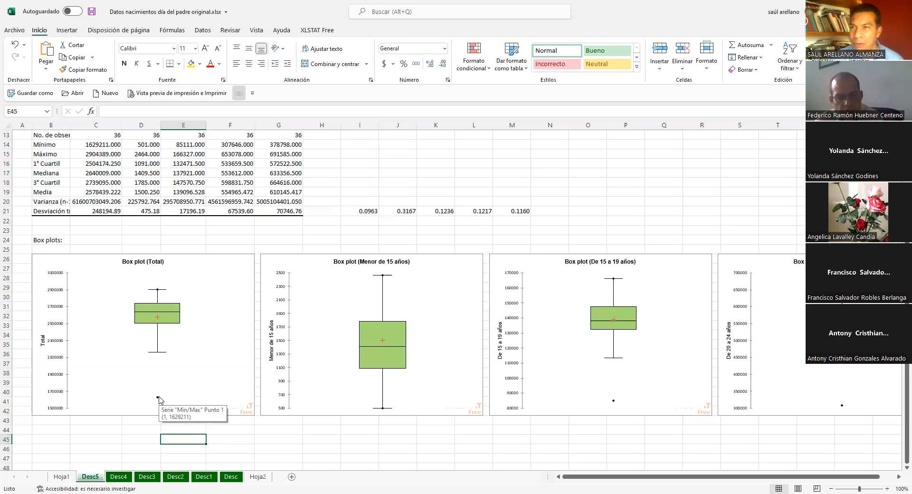
{"action": "left_click", "coordinate": [68, 478]}
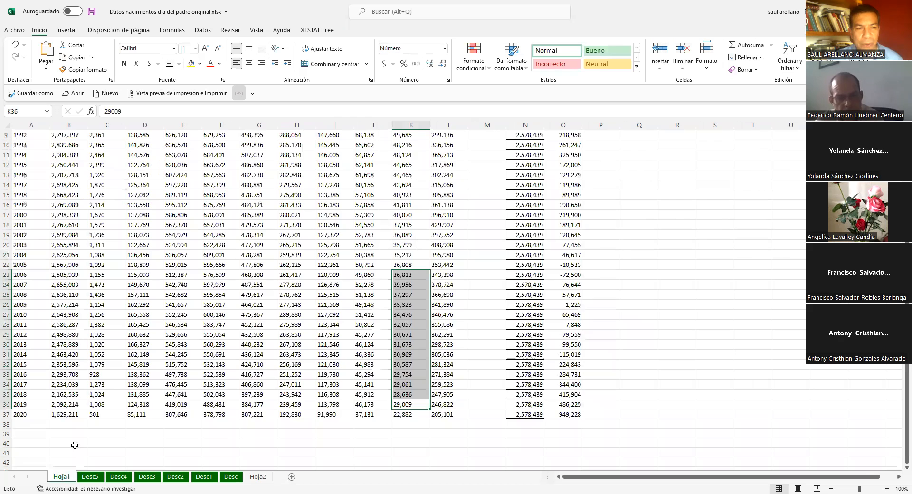
{"action": "left_click", "coordinate": [73, 416]}
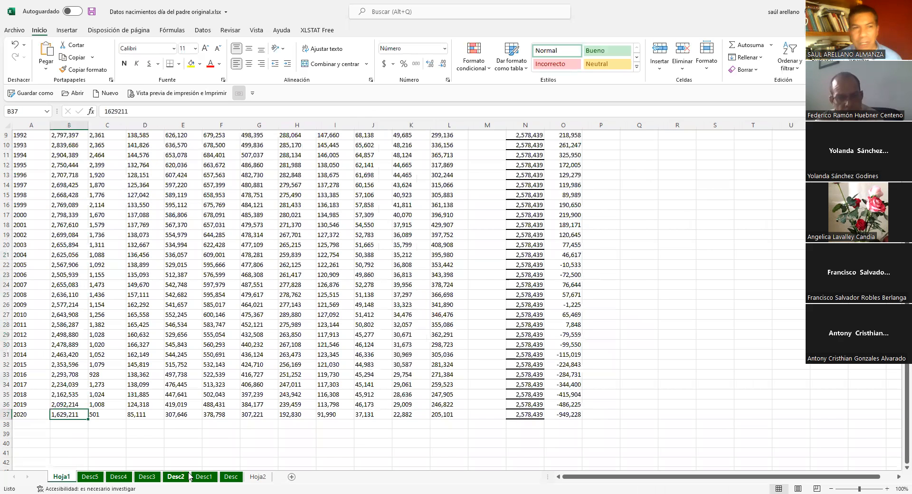
{"action": "left_click_drag", "start_coordinate": [62, 403], "coordinate": [62, 135]}
{"action": "left_click", "coordinate": [90, 476]}
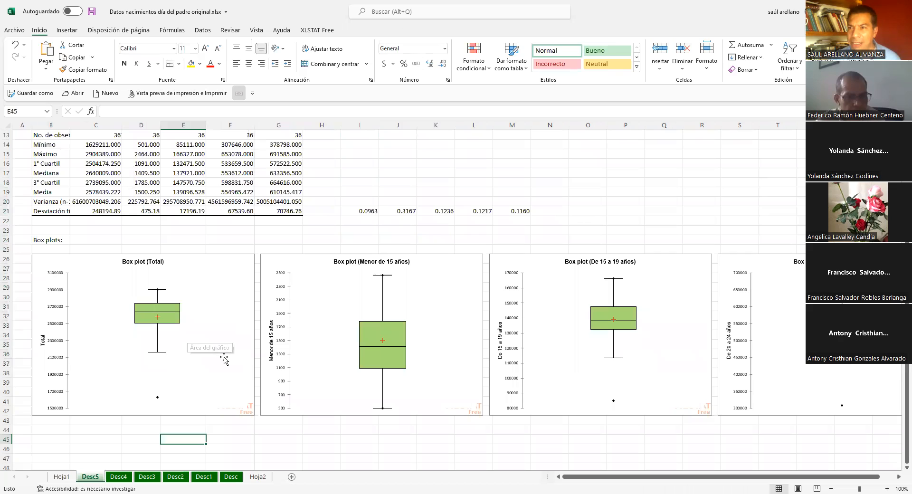
{"action": "left_click", "coordinate": [373, 210]}
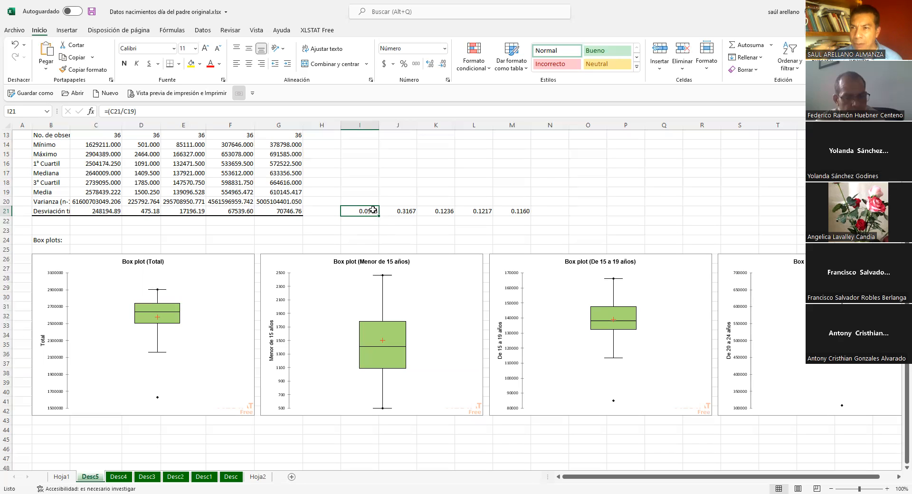
Select the year and Total columns on Hoja1 and open XLSTAT's Estadísticos descriptivos analysis
{"action": "left_click", "coordinate": [61, 477]}
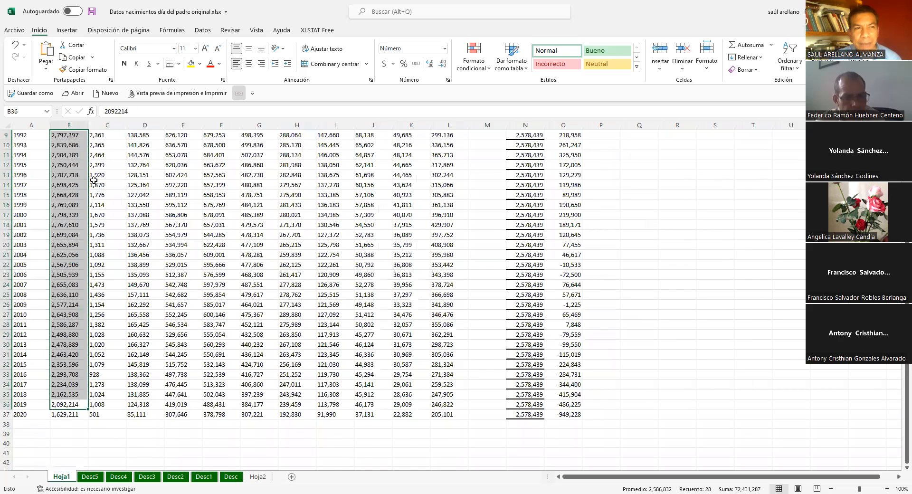
{"action": "scroll", "coordinate": [29, 136], "scroll_direction": "up", "scroll_amount": 3}
{"action": "left_click_drag", "start_coordinate": [29, 136], "coordinate": [57, 444]}
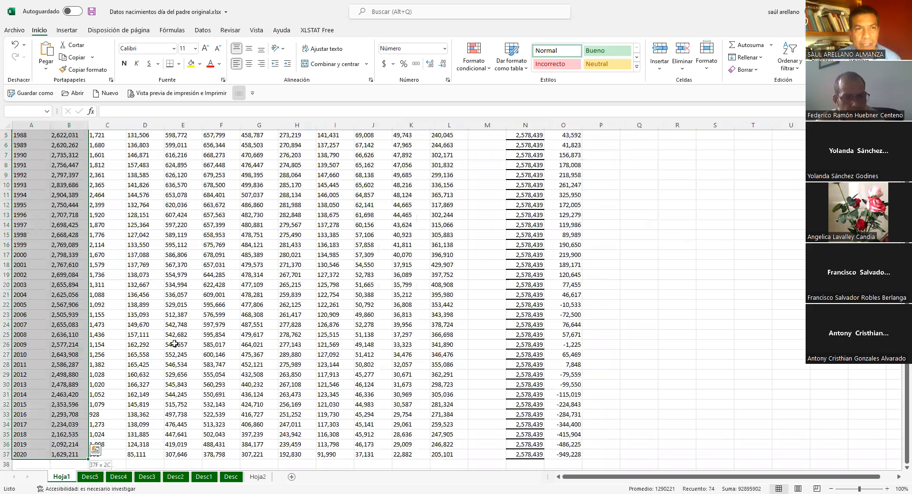
{"action": "left_click", "coordinate": [306, 30]}
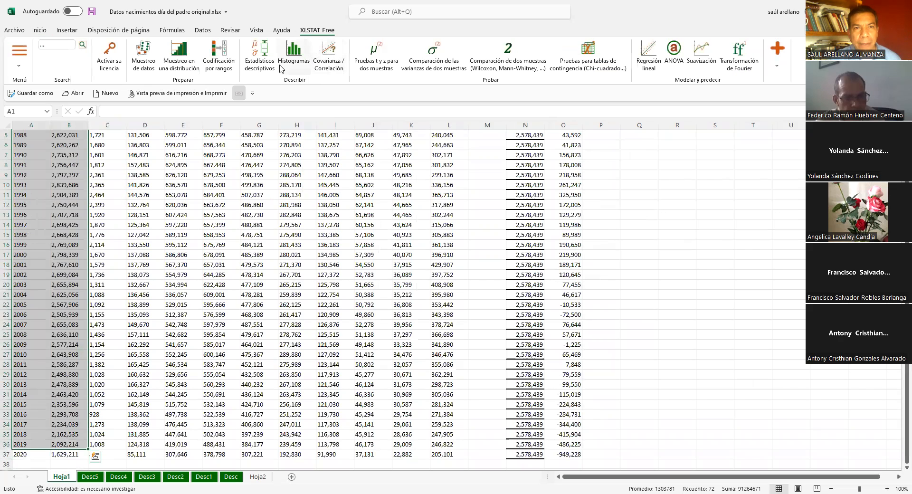
{"action": "left_click", "coordinate": [266, 60]}
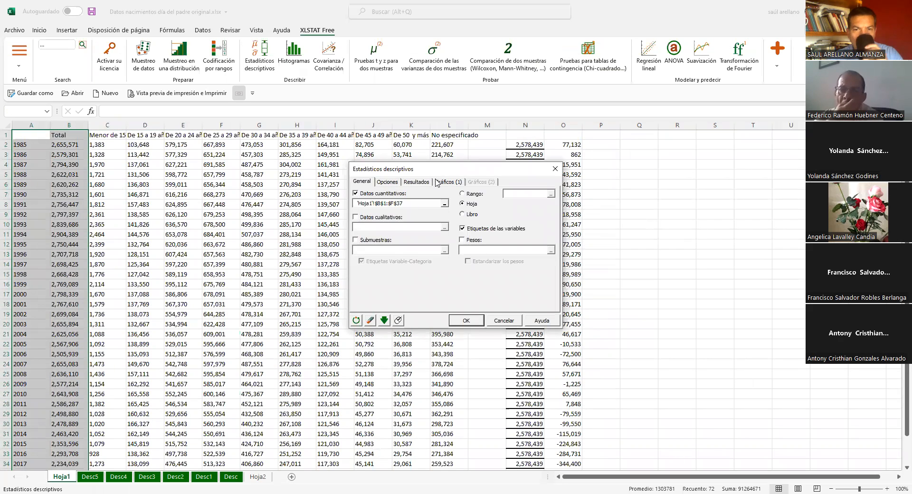
Add Dispersigramas and Gráficos de las medias with Desviación típica error bars alongside the box plots, and run the analysis
{"action": "left_click", "coordinate": [436, 182]}
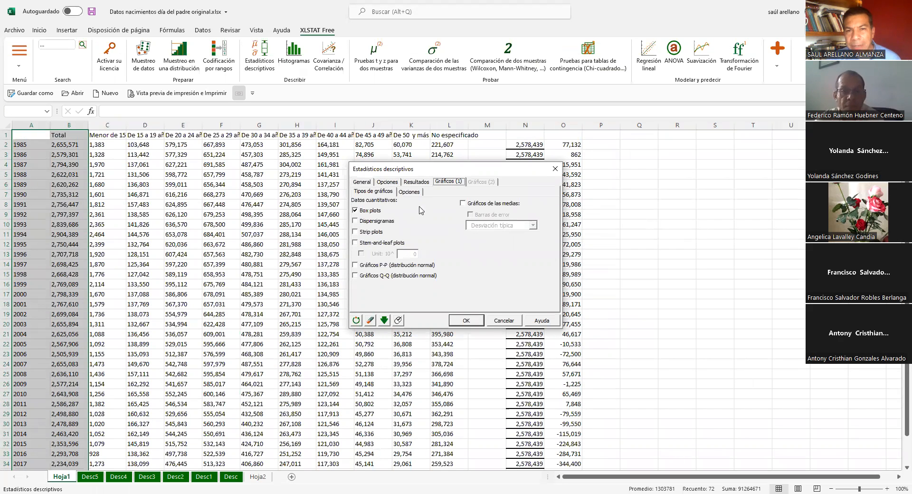
{"action": "left_click", "coordinate": [355, 222]}
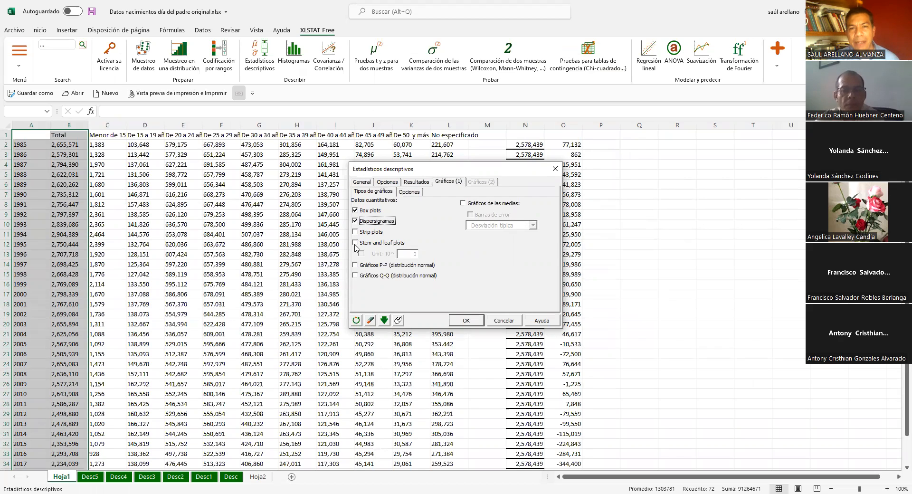
{"action": "left_click", "coordinate": [462, 204]}
{"action": "left_click", "coordinate": [470, 215]}
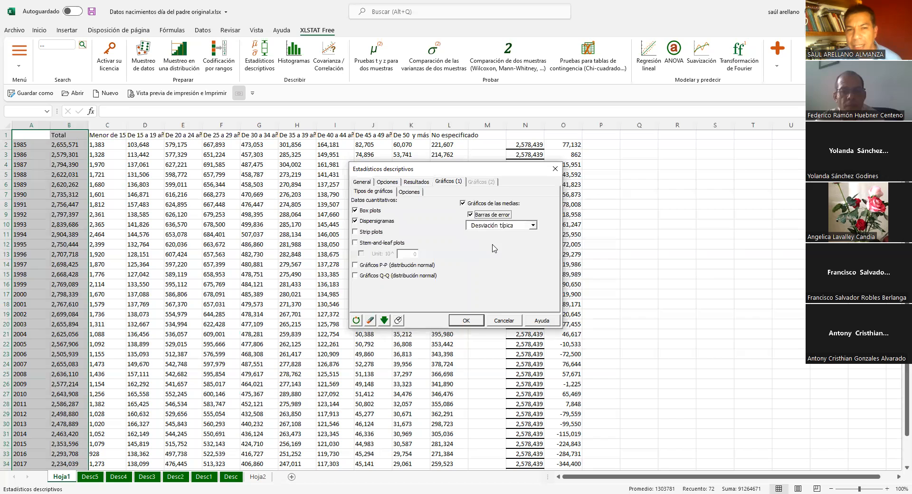
{"action": "left_click", "coordinate": [467, 321]}
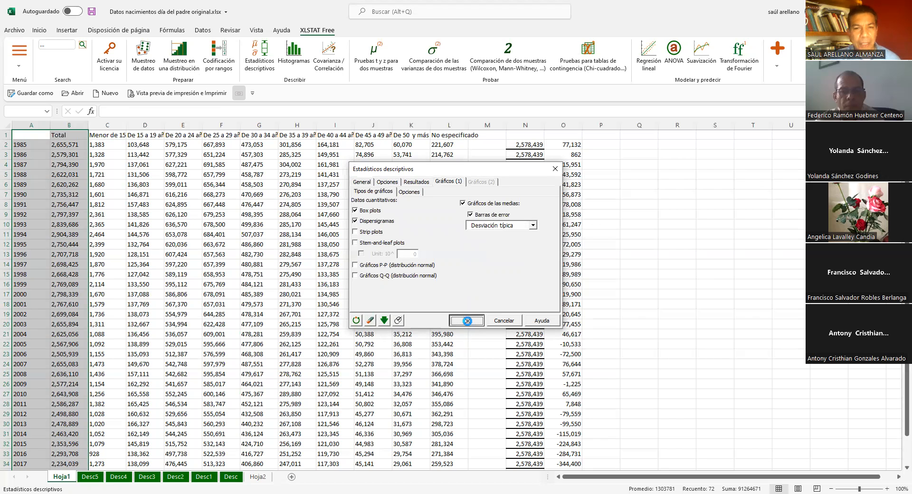
{"action": "left_click", "coordinate": [450, 292]}
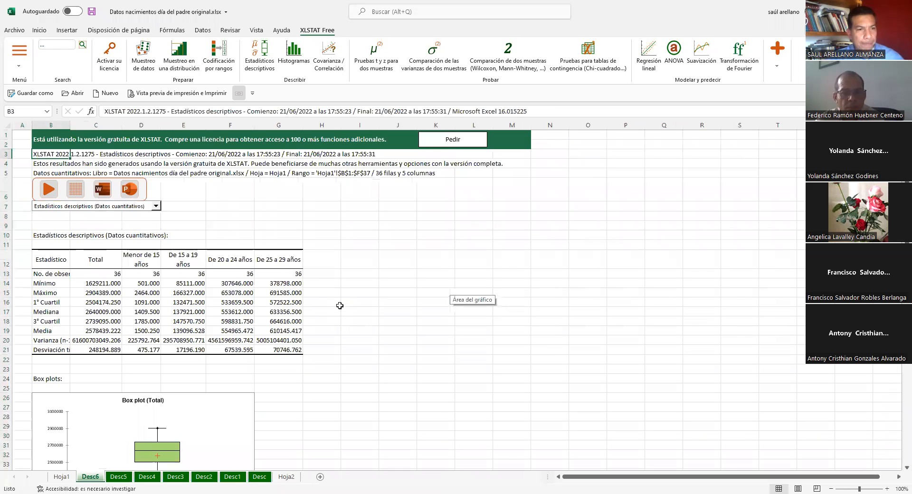
Examine the new report's box plots, dispersigramas and mean charts for the Total and the age groups
{"action": "scroll", "coordinate": [358, 294], "scroll_direction": "down", "scroll_amount": 2}
{"action": "scroll", "coordinate": [359, 294], "scroll_direction": "down", "scroll_amount": 5}
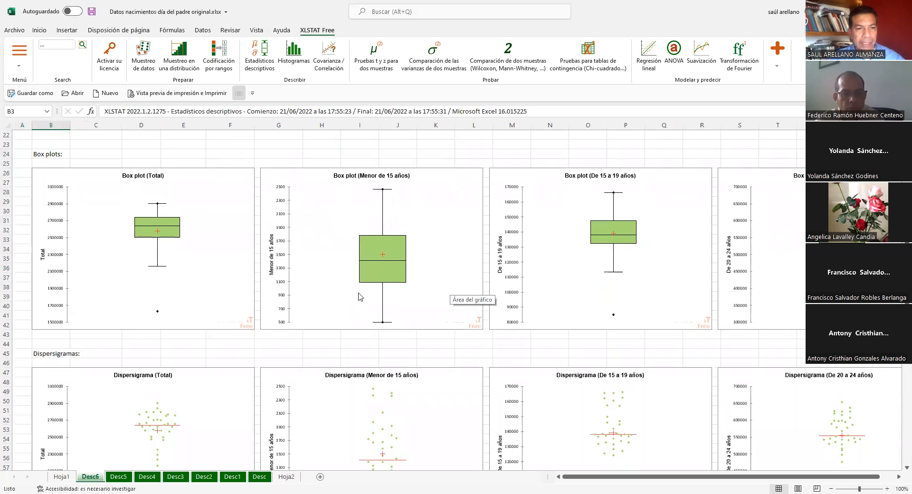
{"action": "scroll", "coordinate": [359, 294], "scroll_direction": "down", "scroll_amount": 3}
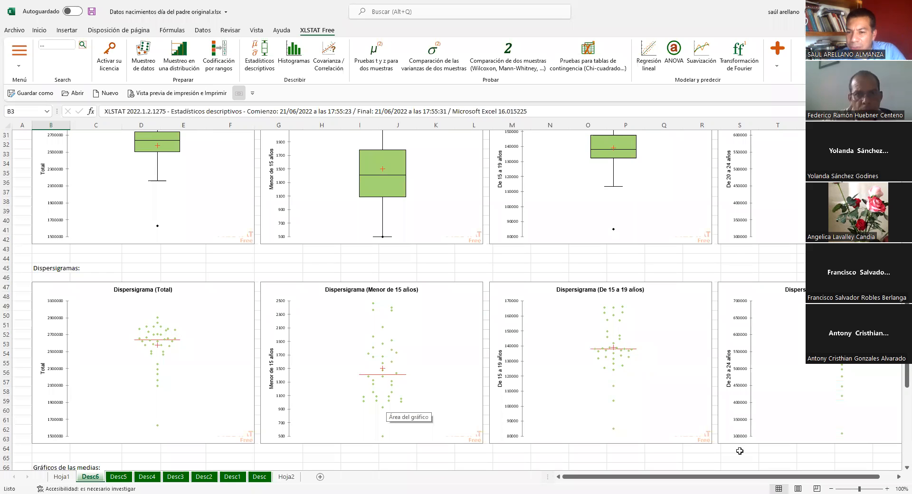
{"action": "left_click_drag", "start_coordinate": [821, 479], "coordinate": [838, 480]}
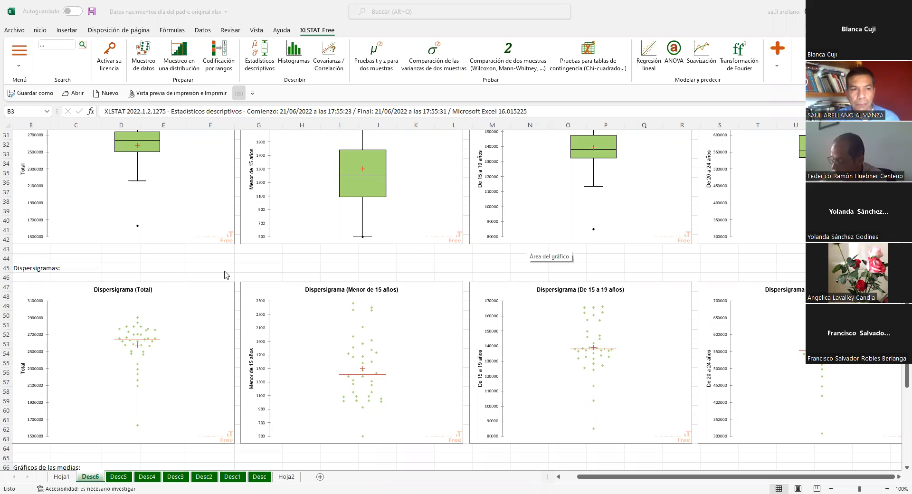
{"action": "scroll", "coordinate": [226, 277], "scroll_direction": "down", "scroll_amount": 5}
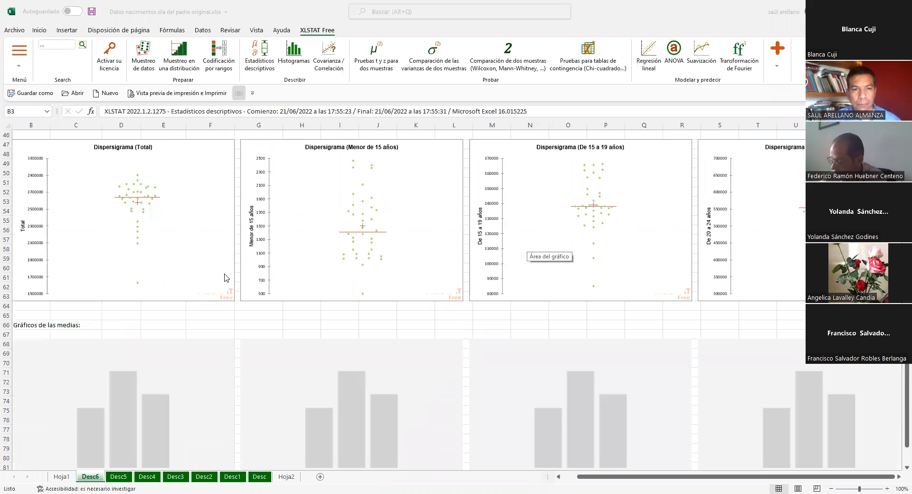
{"action": "scroll", "coordinate": [226, 277], "scroll_direction": "down", "scroll_amount": 2}
{"action": "scroll", "coordinate": [226, 278], "scroll_direction": "down", "scroll_amount": 2}
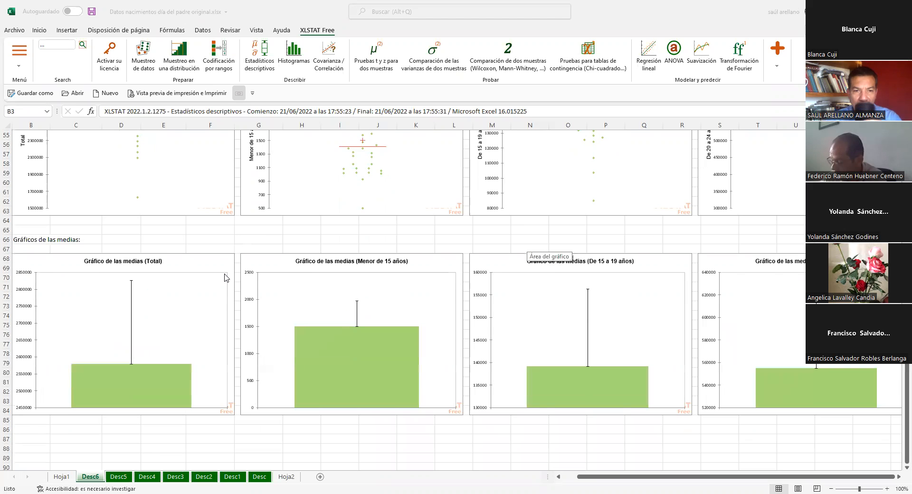
{"action": "scroll", "coordinate": [226, 277], "scroll_direction": "up", "scroll_amount": 12}
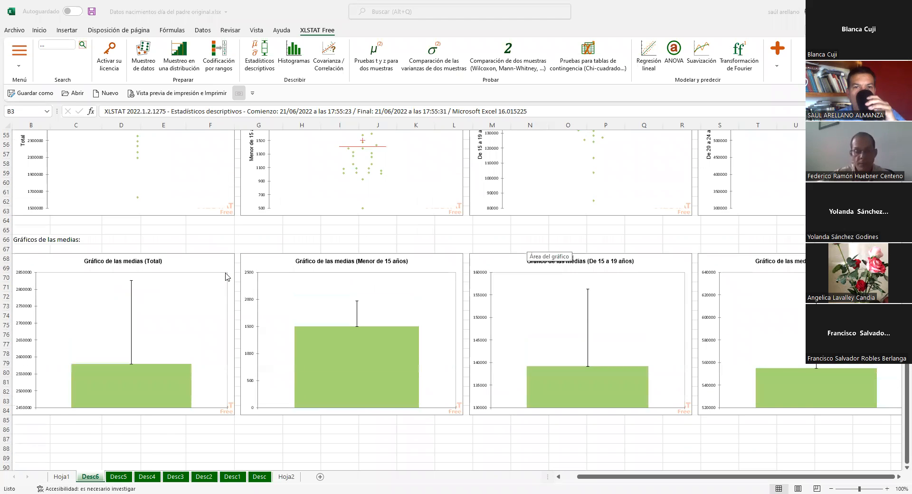
{"action": "scroll", "coordinate": [226, 277], "scroll_direction": "up", "scroll_amount": 6}
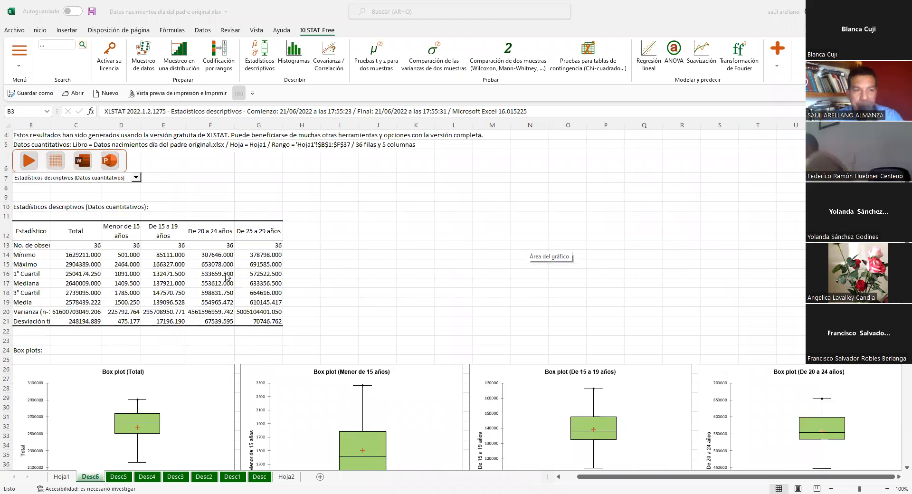
Examine how the Menor de 15 años births on Hoja1 vary from year to year
{"action": "left_click", "coordinate": [60, 477]}
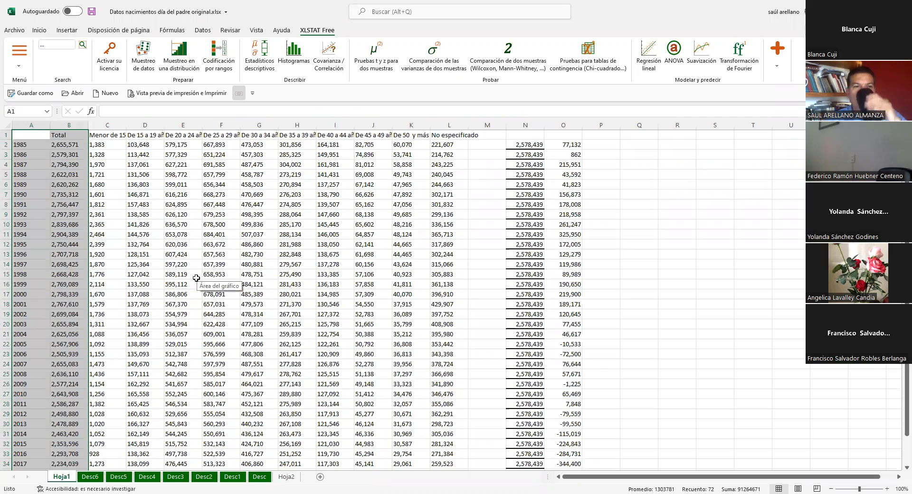
{"action": "left_click", "coordinate": [114, 261]}
{"action": "scroll", "coordinate": [114, 261], "scroll_direction": "down", "scroll_amount": 2}
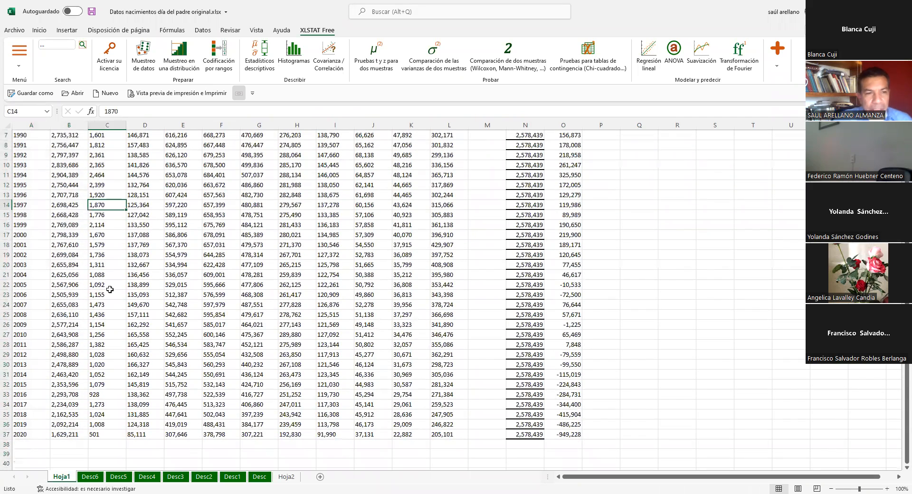
{"action": "scroll", "coordinate": [109, 200], "scroll_direction": "up", "scroll_amount": 2}
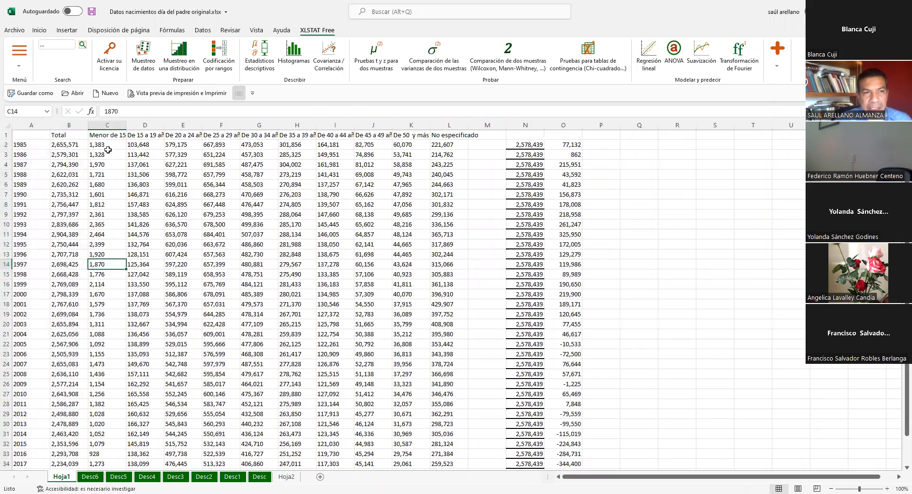
{"action": "left_click", "coordinate": [112, 135]}
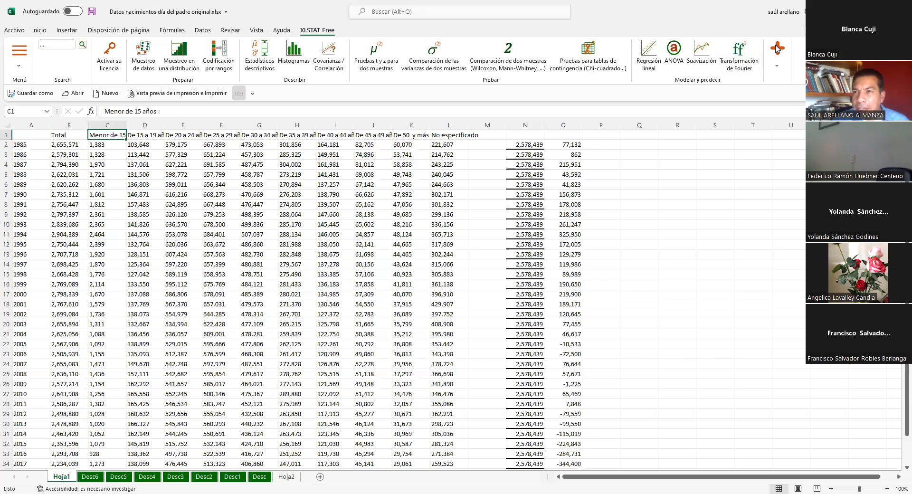
{"action": "left_click", "coordinate": [109, 145]}
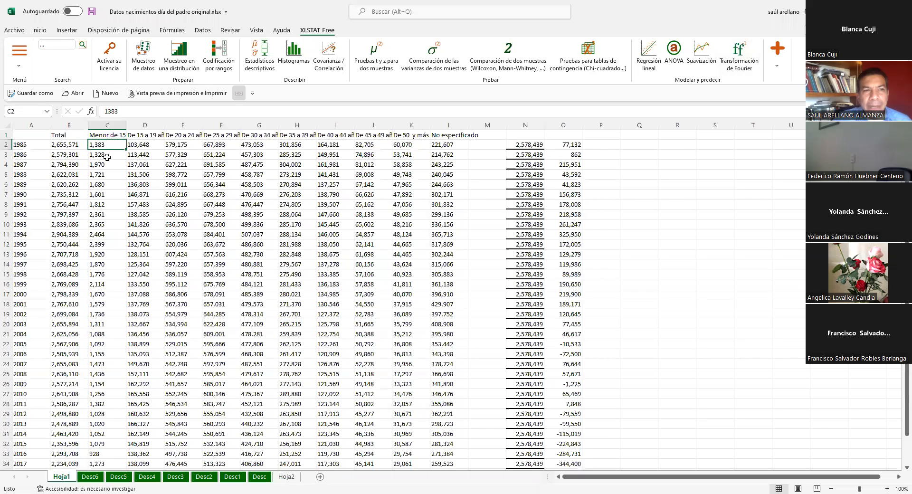
{"action": "left_click", "coordinate": [107, 205]}
{"action": "left_click", "coordinate": [104, 244]}
{"action": "left_click", "coordinate": [97, 274]}
{"action": "left_click", "coordinate": [97, 294]}
{"action": "left_click", "coordinate": [98, 285]}
{"action": "left_click", "coordinate": [101, 206]}
{"action": "left_click", "coordinate": [104, 165]}
{"action": "left_click", "coordinate": [105, 184]}
{"action": "left_click", "coordinate": [105, 145]}
{"action": "left_click", "coordinate": [106, 164]}
{"action": "left_click", "coordinate": [105, 173]}
{"action": "left_click", "coordinate": [105, 201]}
{"action": "left_click", "coordinate": [105, 213]}
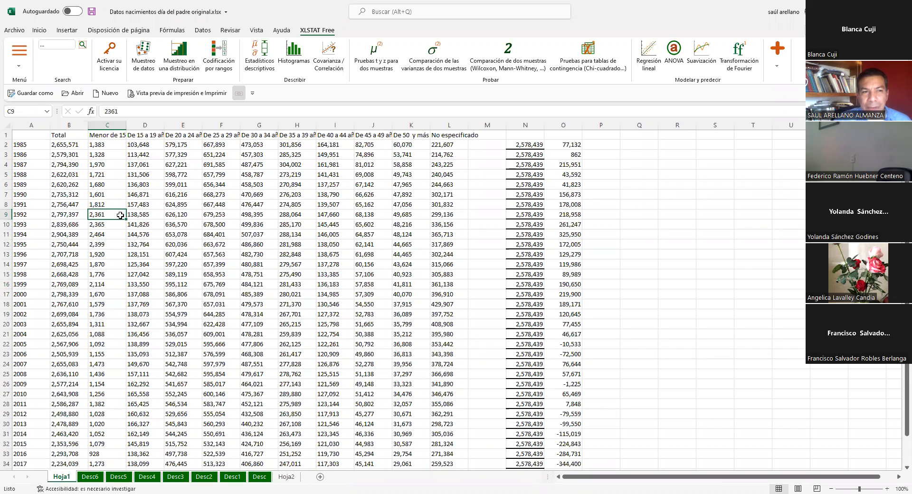
{"action": "left_click", "coordinate": [105, 235]}
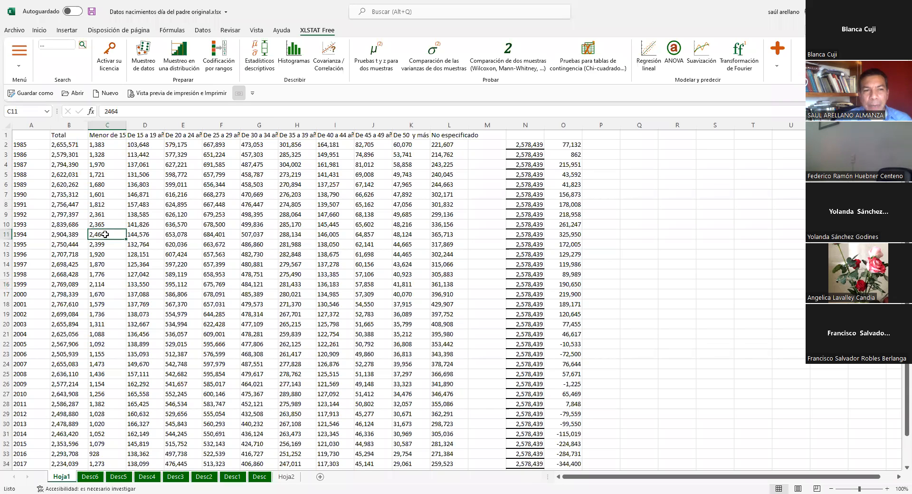
Compare the Menor de 15 births of 1985 and 1994 with those of the following years through 2020
{"action": "left_click", "coordinate": [105, 145]}
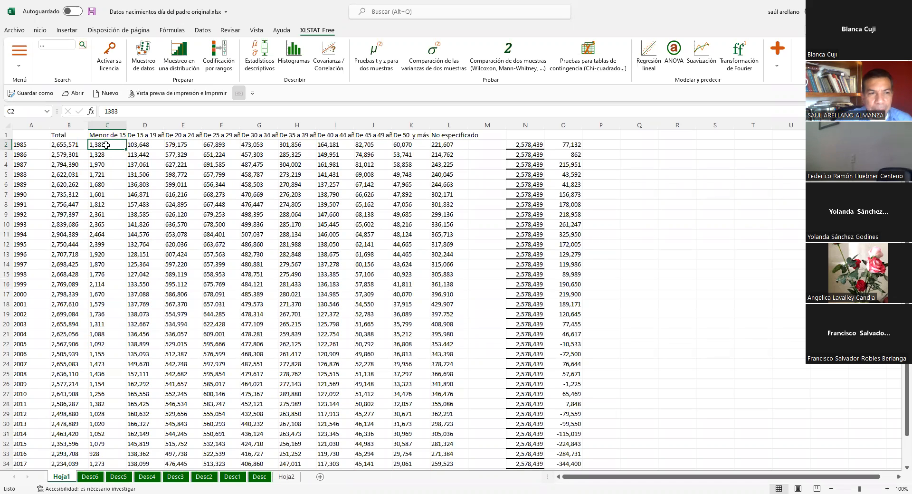
{"action": "left_click", "coordinate": [102, 236]}
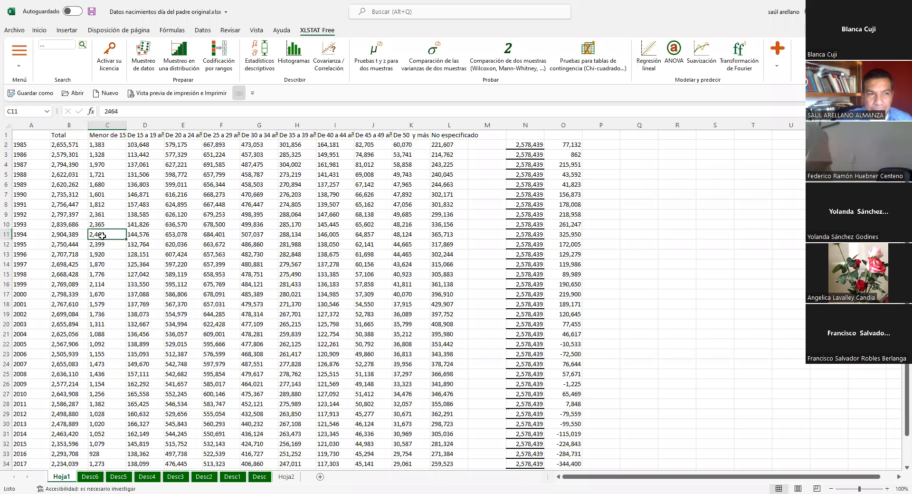
{"action": "left_click", "coordinate": [105, 145]}
{"action": "left_click", "coordinate": [98, 234]}
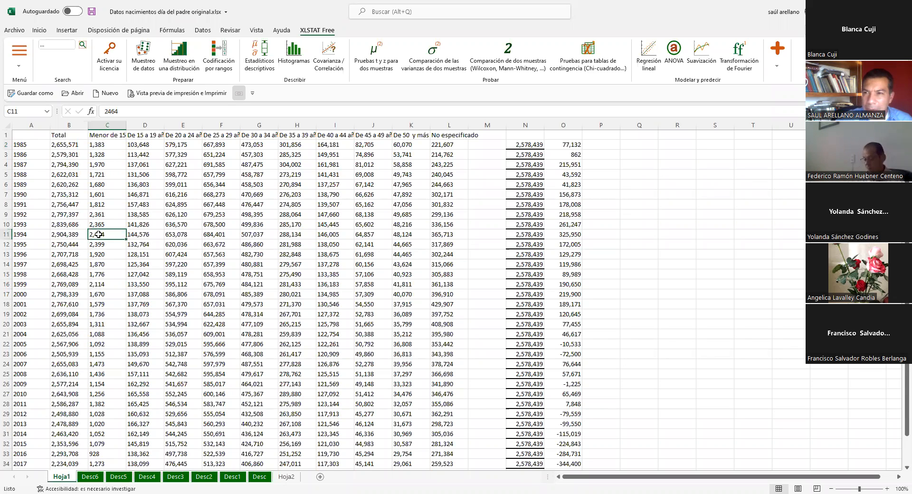
{"action": "left_click", "coordinate": [101, 284]}
{"action": "left_click", "coordinate": [103, 256]}
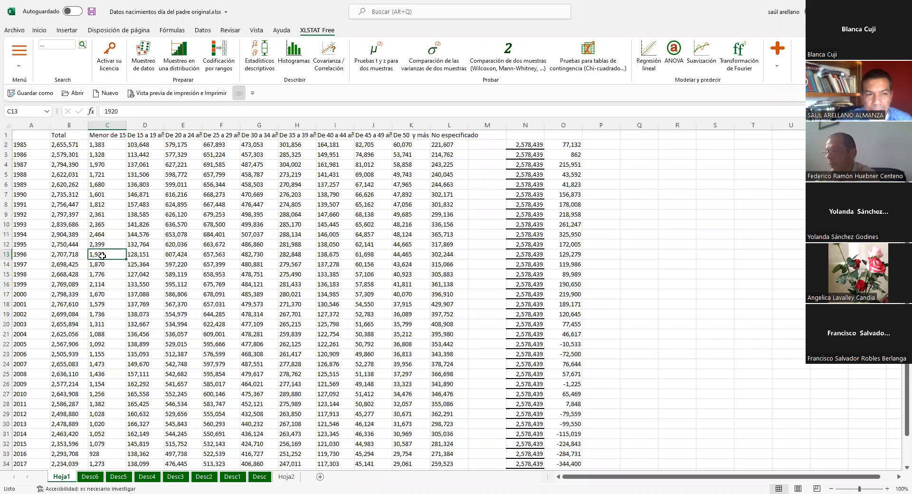
{"action": "left_click", "coordinate": [99, 304]}
{"action": "left_click", "coordinate": [97, 326]}
{"action": "left_click", "coordinate": [97, 334]}
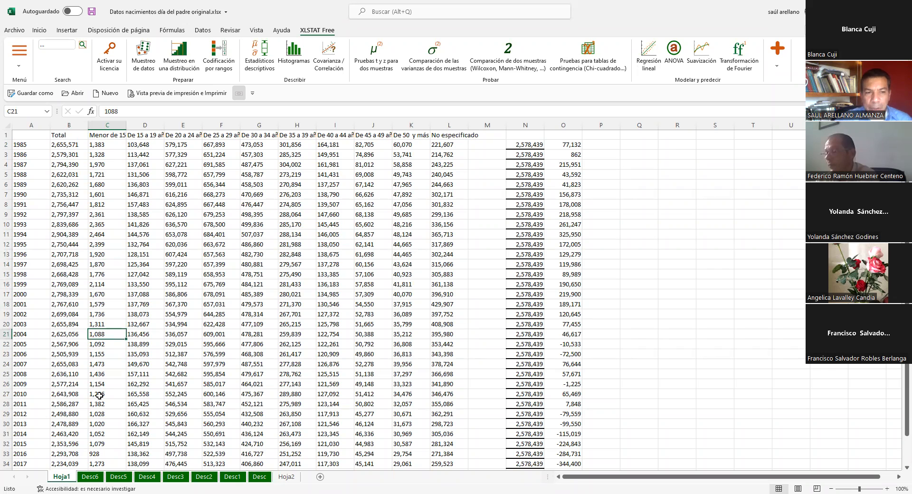
{"action": "left_click", "coordinate": [99, 364]}
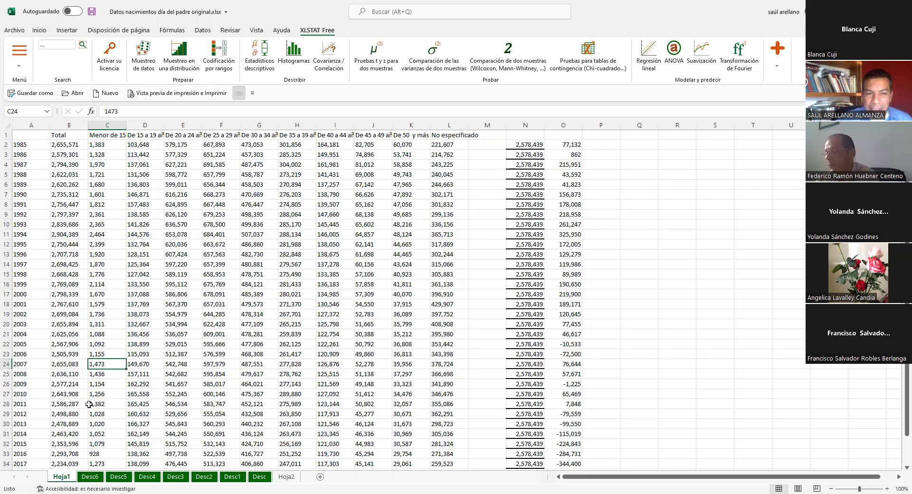
{"action": "scroll", "coordinate": [90, 404], "scroll_direction": "down", "scroll_amount": 3}
{"action": "left_click", "coordinate": [99, 366]}
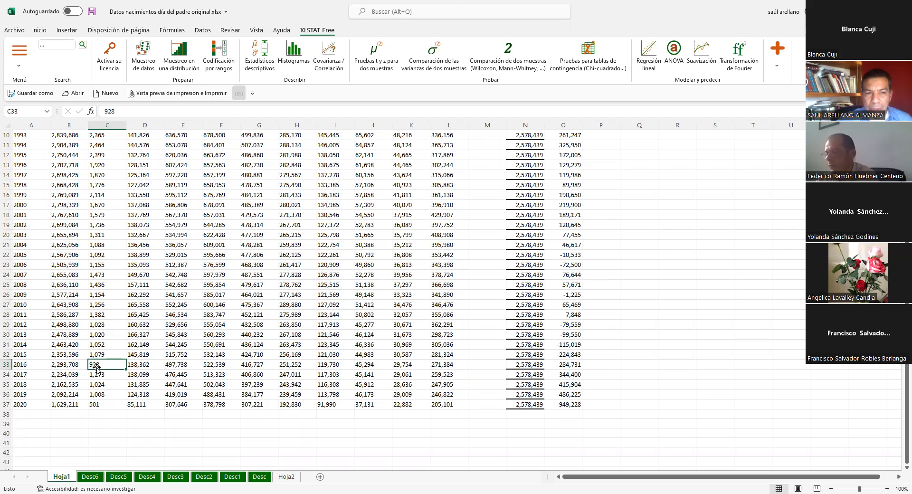
{"action": "left_click", "coordinate": [92, 405]}
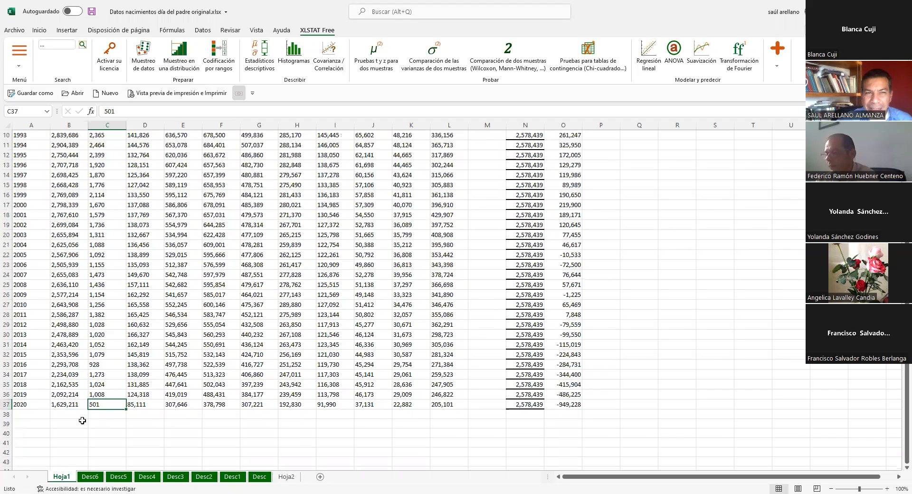
{"action": "left_click", "coordinate": [105, 144]}
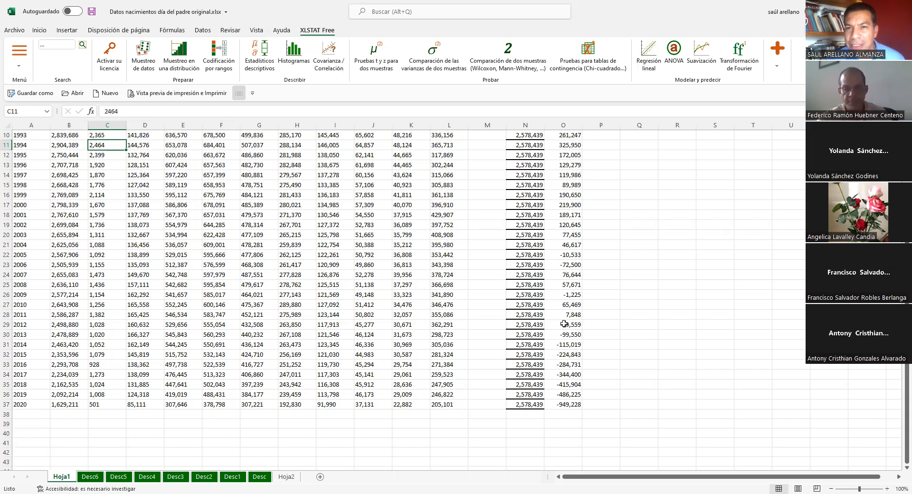
Examine the differences in column O against the yearly Total births, starting from 1985
{"action": "scroll", "coordinate": [563, 326], "scroll_direction": "up", "scroll_amount": 3}
{"action": "left_click_drag", "start_coordinate": [569, 145], "coordinate": [570, 166]}
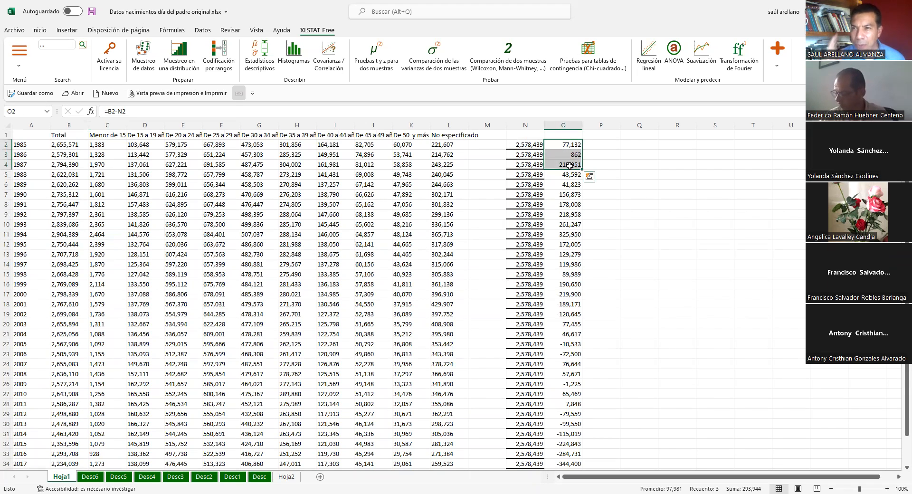
{"action": "left_click", "coordinate": [58, 147]}
{"action": "left_click", "coordinate": [575, 195]}
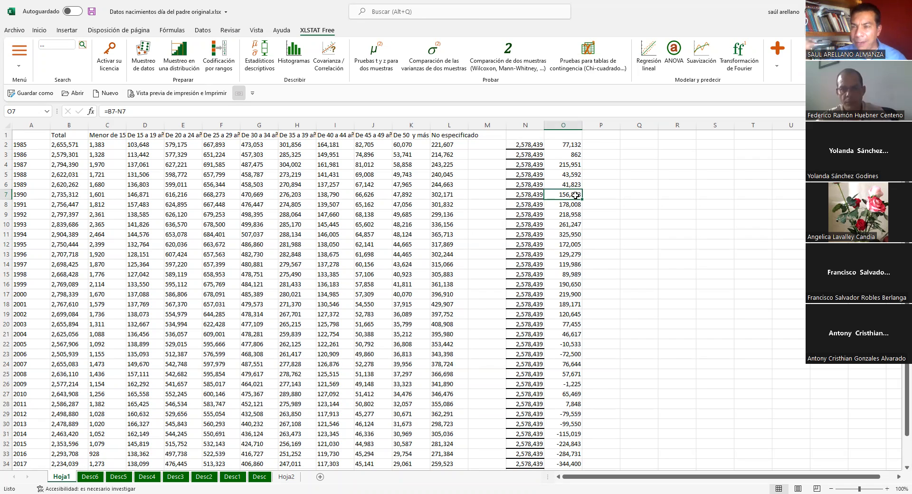
{"action": "left_click", "coordinate": [573, 146]}
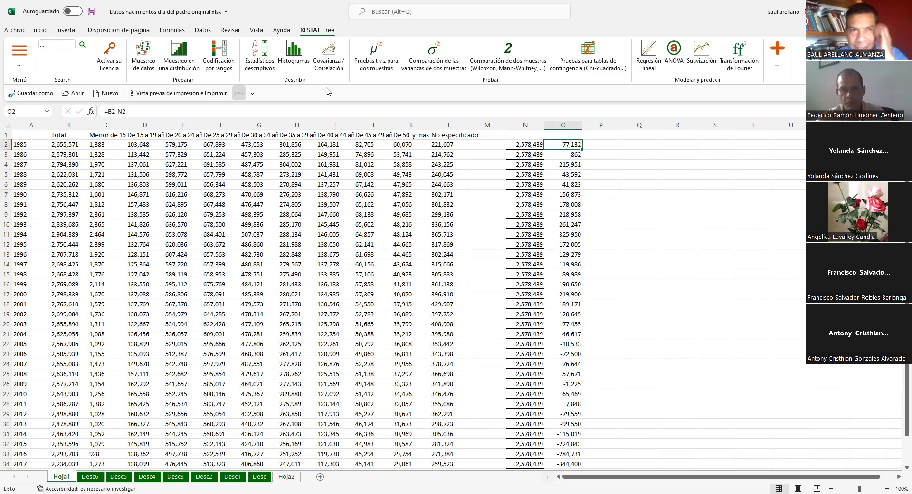
Try to sort the differences in column O, expanding the selection to the adjacent data
{"action": "key", "text": "ctrl+shift+Down"}
{"action": "left_click", "coordinate": [43, 31]}
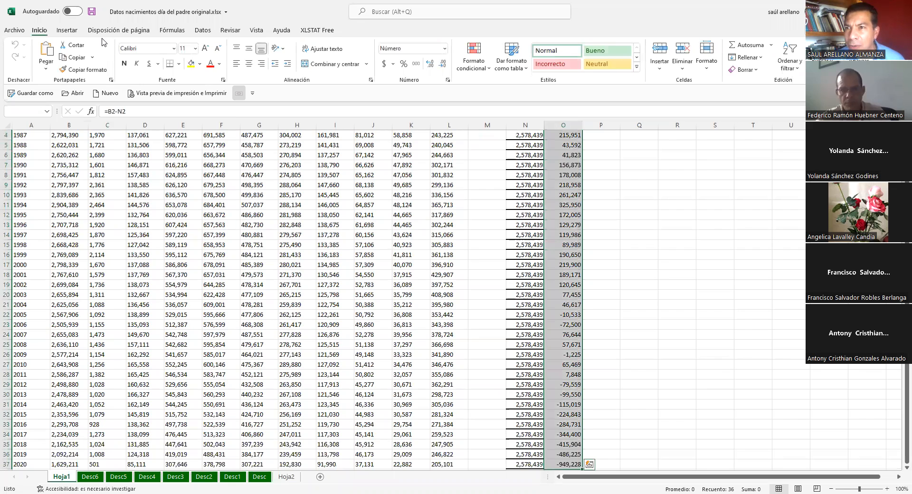
{"action": "left_click", "coordinate": [791, 68]}
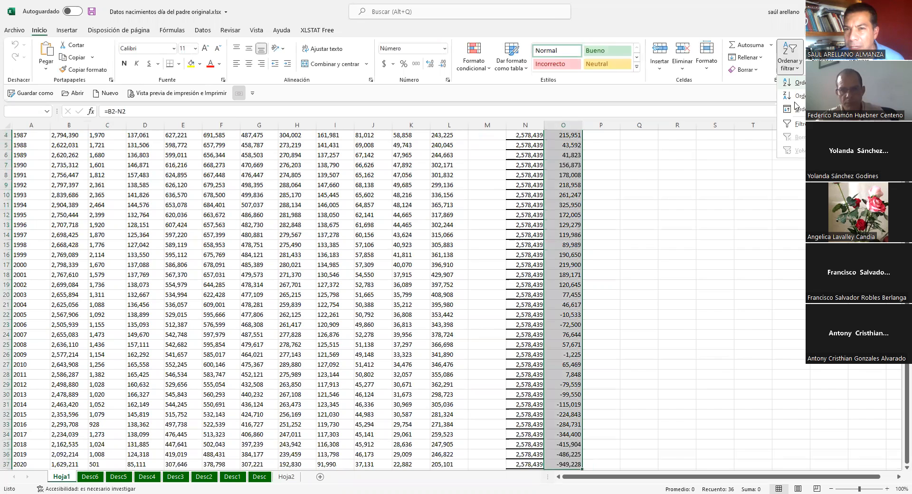
{"action": "left_click", "coordinate": [345, 265]}
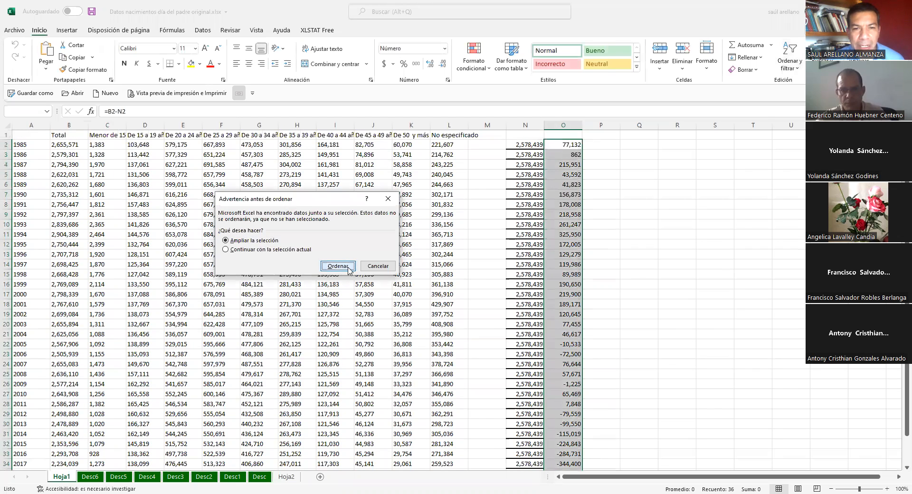
{"action": "key", "text": "Escape"}
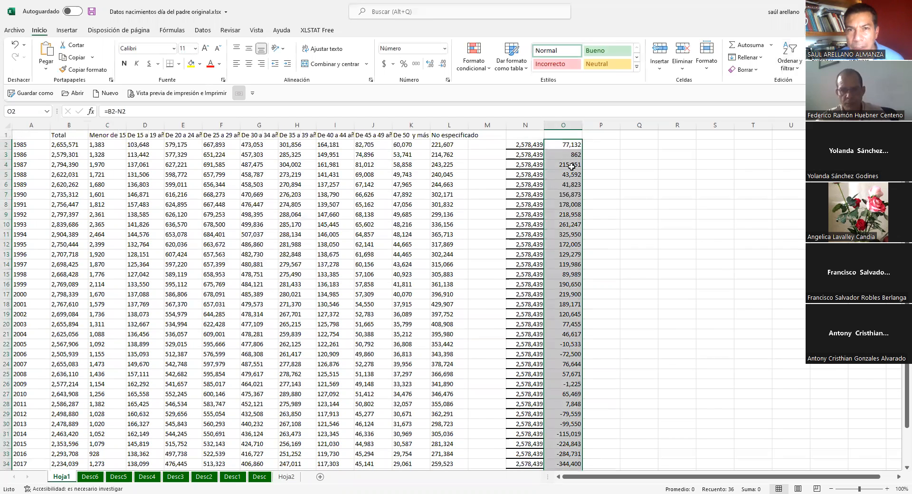
{"action": "key", "text": "alt+Tab"}
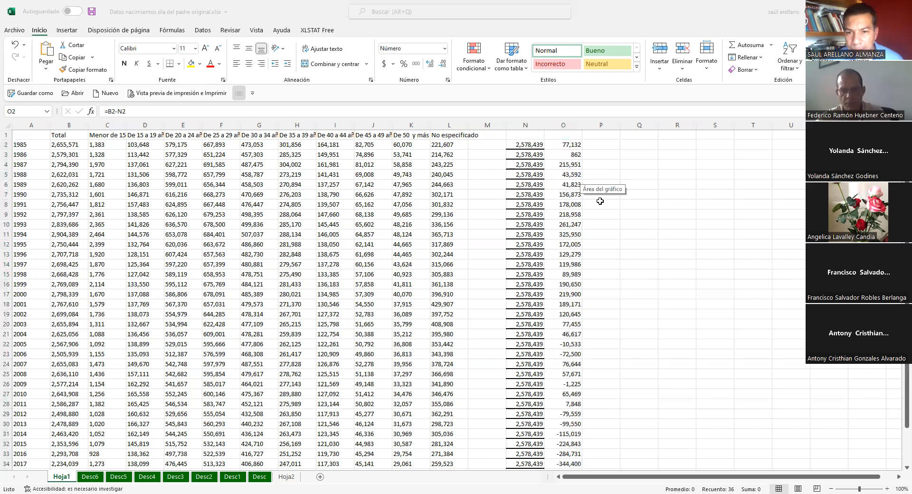
{"action": "scroll", "coordinate": [600, 201], "scroll_direction": "down", "scroll_amount": 3}
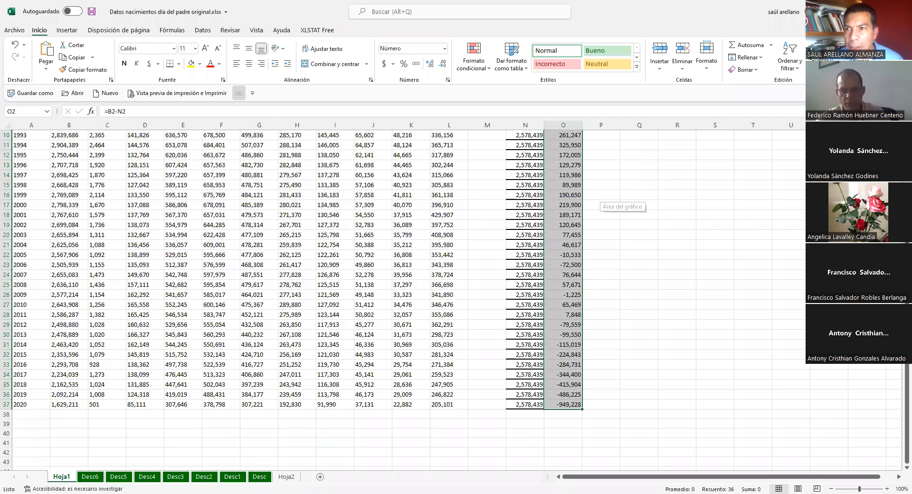
{"action": "left_click", "coordinate": [790, 67]}
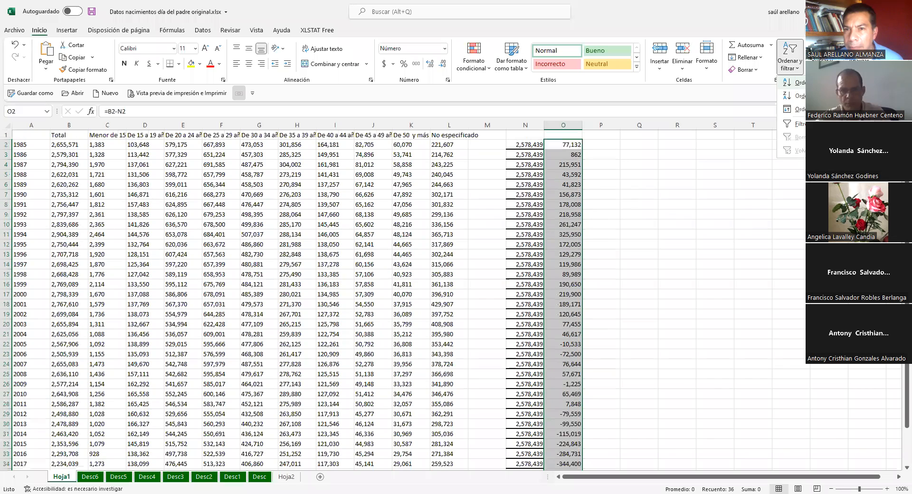
{"action": "left_click", "coordinate": [340, 264]}
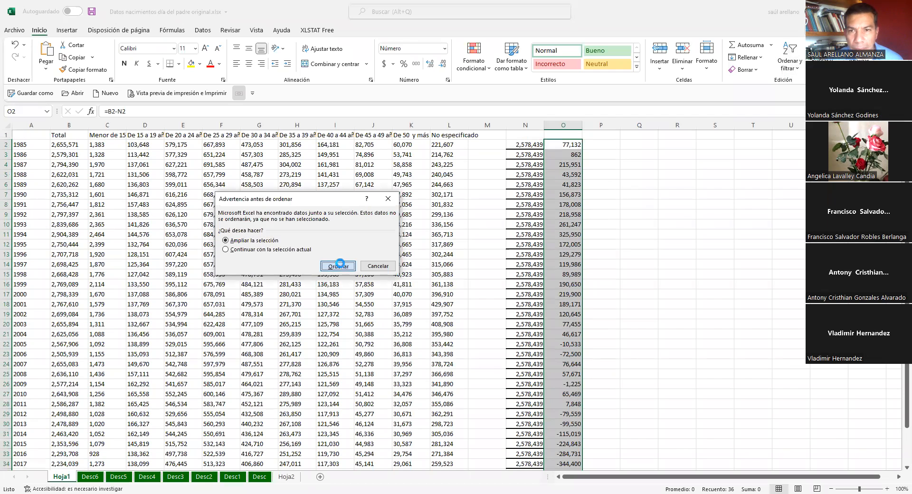
Label the difference column O with the header Desviación
{"action": "left_click", "coordinate": [571, 136]}
{"action": "type", "text": "Des"}
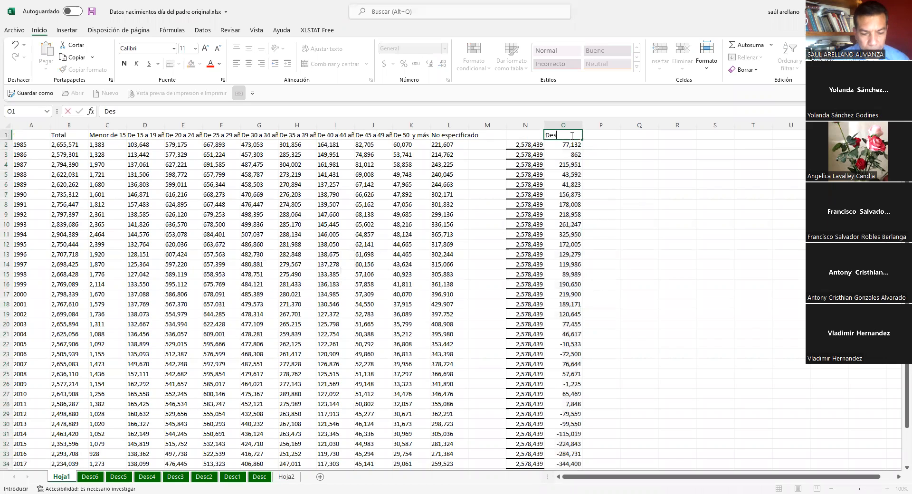
{"action": "type", "text": "viación"}
{"action": "left_click", "coordinate": [775, 173]}
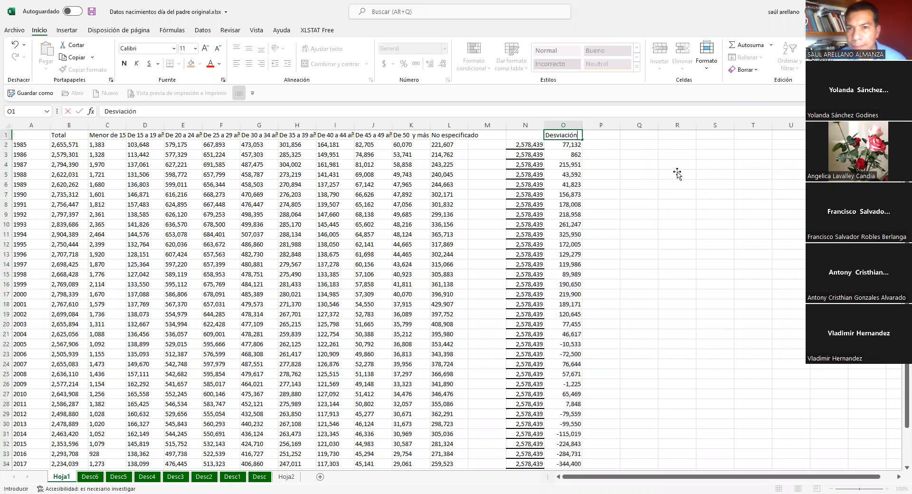
Retry sorting the values under the Desviación header with the expanded selection
{"action": "left_click", "coordinate": [572, 145]}
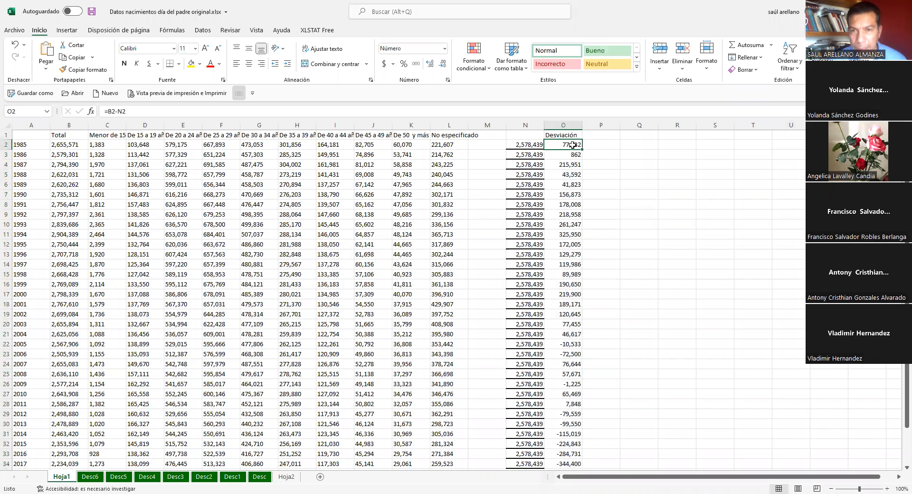
{"action": "key", "text": "ctrl+shift+Down"}
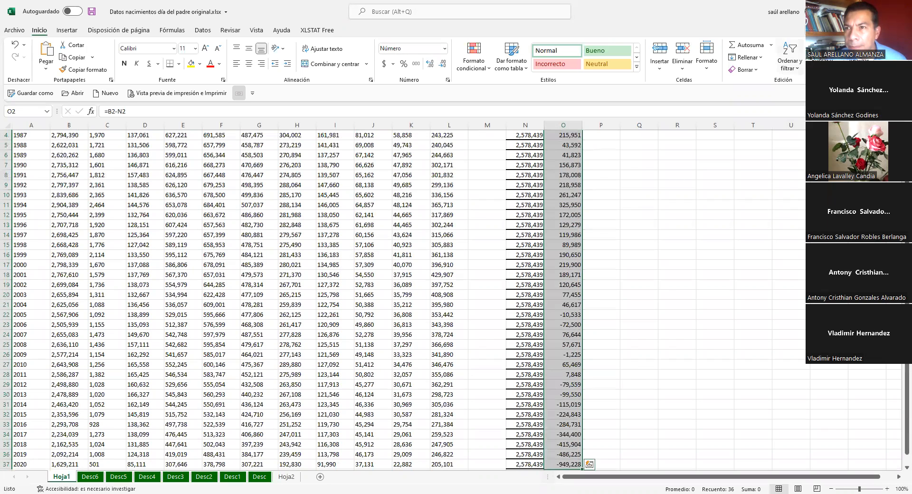
{"action": "left_click", "coordinate": [789, 56]}
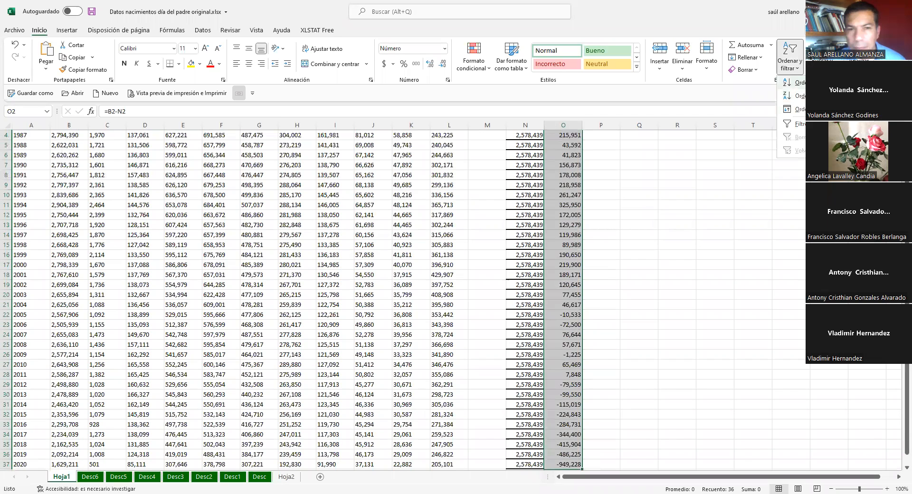
{"action": "left_click", "coordinate": [347, 268]}
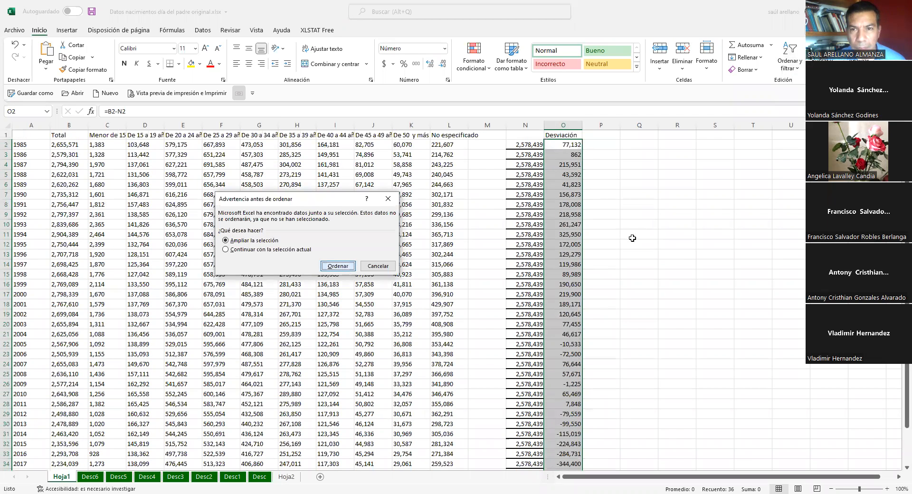
{"action": "key", "text": "Escape"}
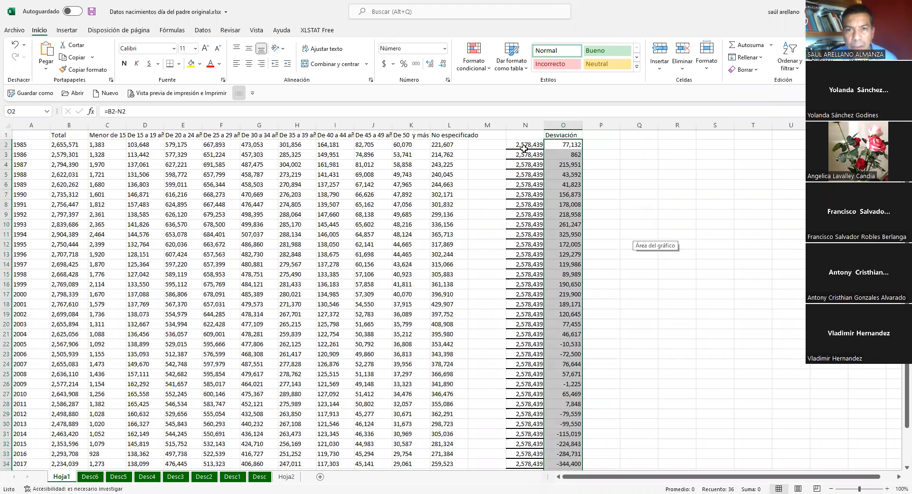
Clear the repeated mean values in N2:N37, check the Desviación formula in O2, and undo the deletion
{"action": "left_click_drag", "start_coordinate": [524, 144], "coordinate": [525, 344]}
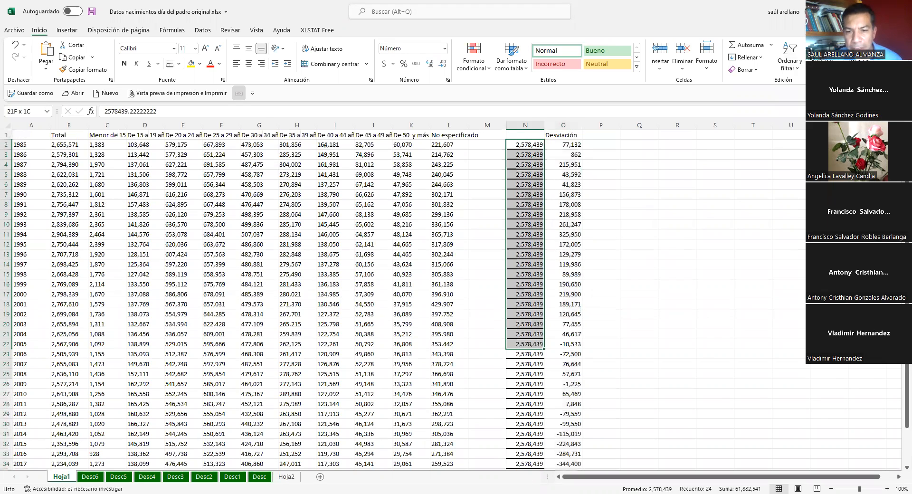
{"action": "left_click_drag", "start_coordinate": [526, 447], "coordinate": [527, 463]}
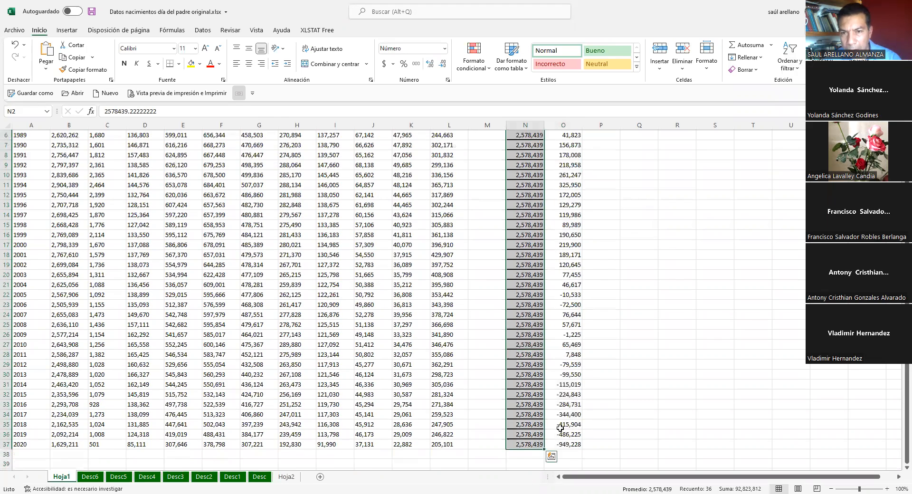
{"action": "key", "text": "Delete"}
{"action": "left_click", "coordinate": [572, 144]}
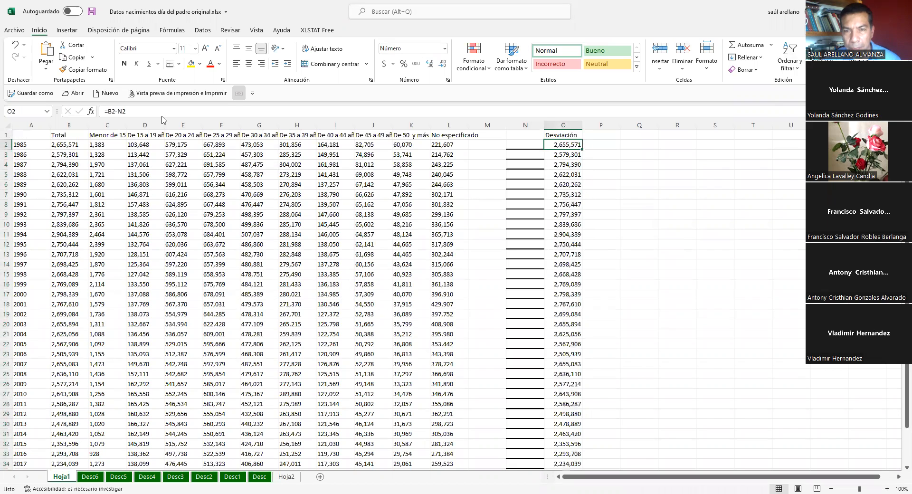
{"action": "left_click", "coordinate": [15, 44]}
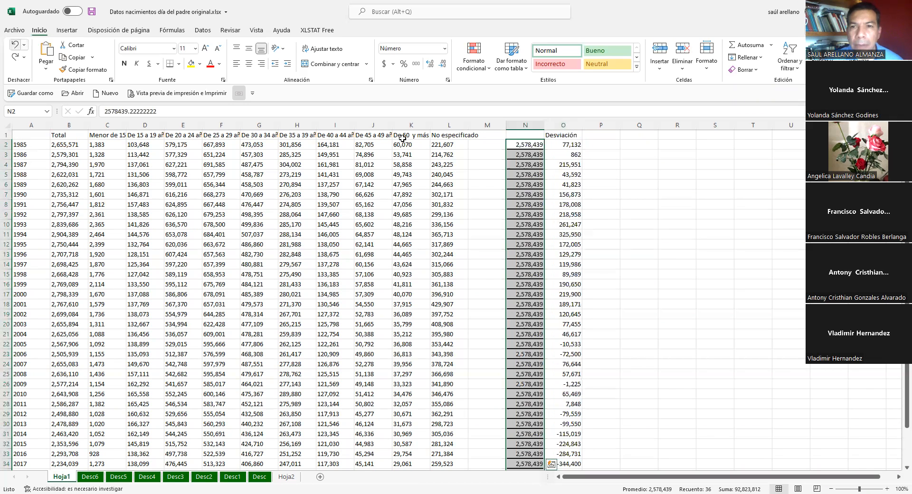
Copy the Desviación column O into column R as values only
{"action": "left_click", "coordinate": [562, 143]}
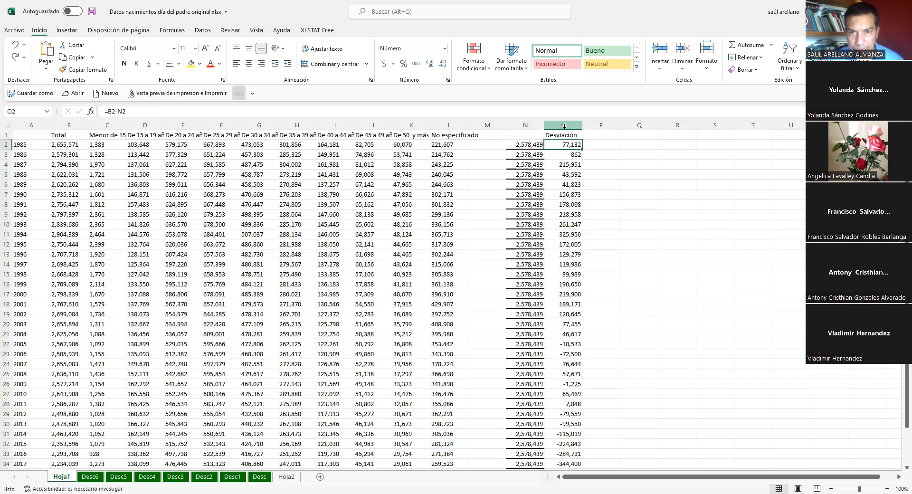
{"action": "left_click", "coordinate": [563, 125]}
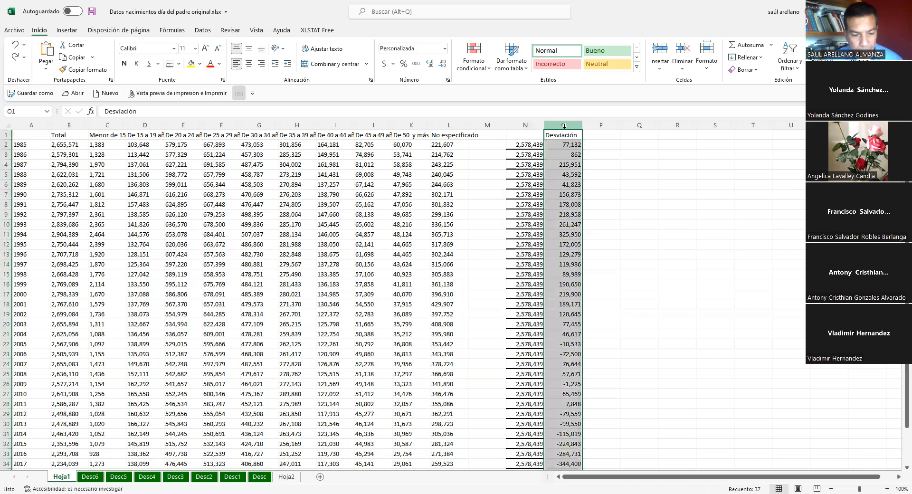
{"action": "key", "text": "ctrl+c"}
{"action": "left_click", "coordinate": [674, 122]}
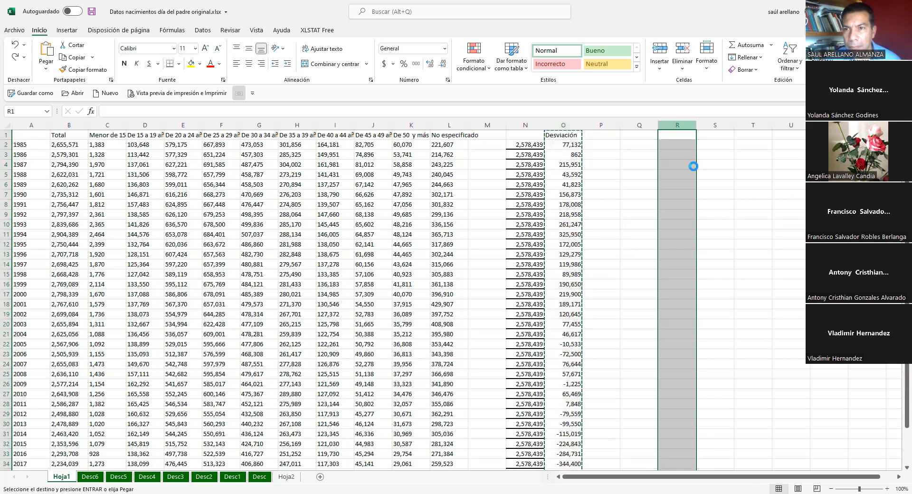
{"action": "key", "text": "ctrl+v"}
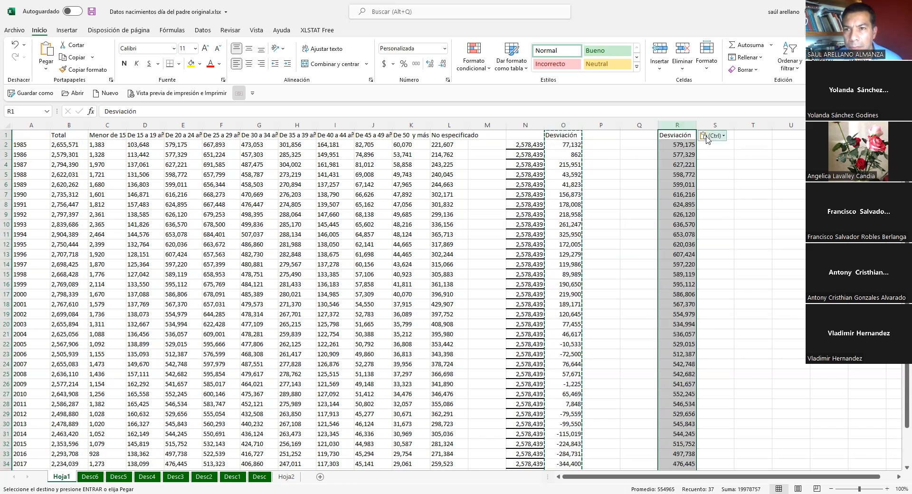
{"action": "left_click", "coordinate": [706, 137]}
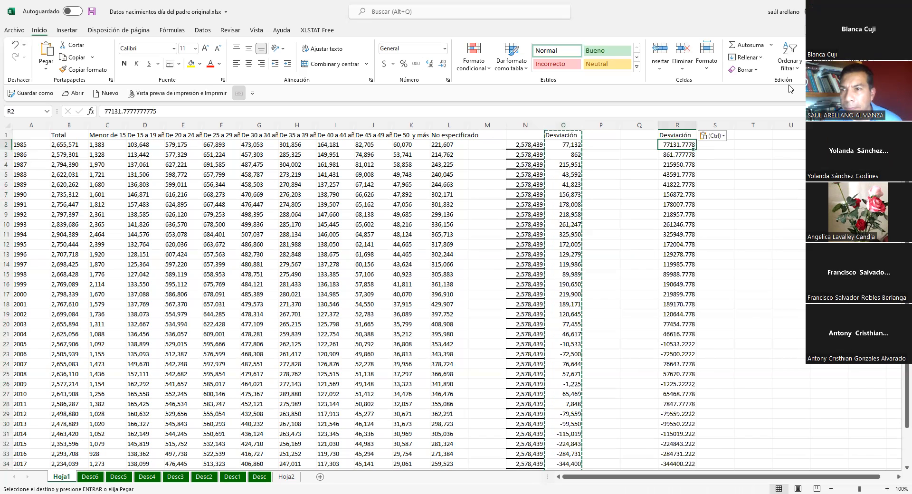
Sort the pasted deviations in R2:R37 in ascending order
{"action": "key", "text": "ctrl+shift+Down"}
{"action": "left_click", "coordinate": [789, 57]}
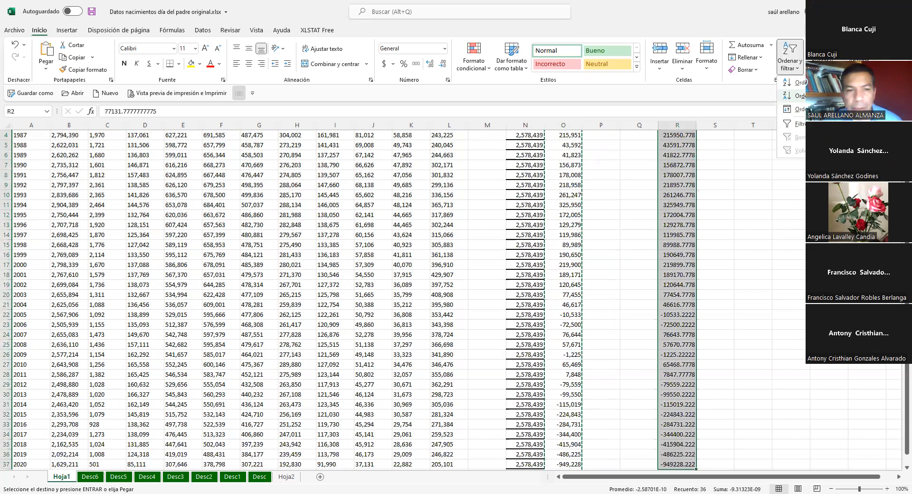
{"action": "left_click", "coordinate": [799, 83]}
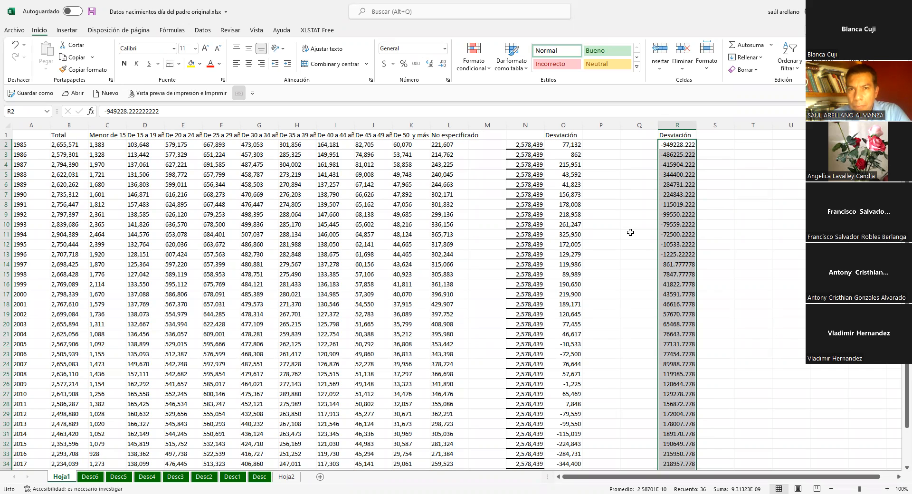
Format the sorted deviations in column R with no decimal places and review the list down to row 37
{"action": "left_click", "coordinate": [442, 64]}
{"action": "left_click", "coordinate": [442, 63]}
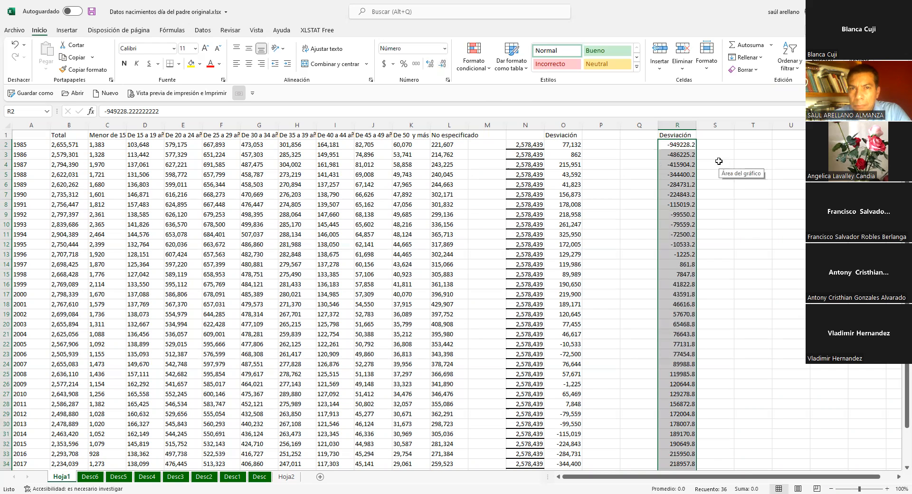
{"action": "left_click", "coordinate": [443, 67]}
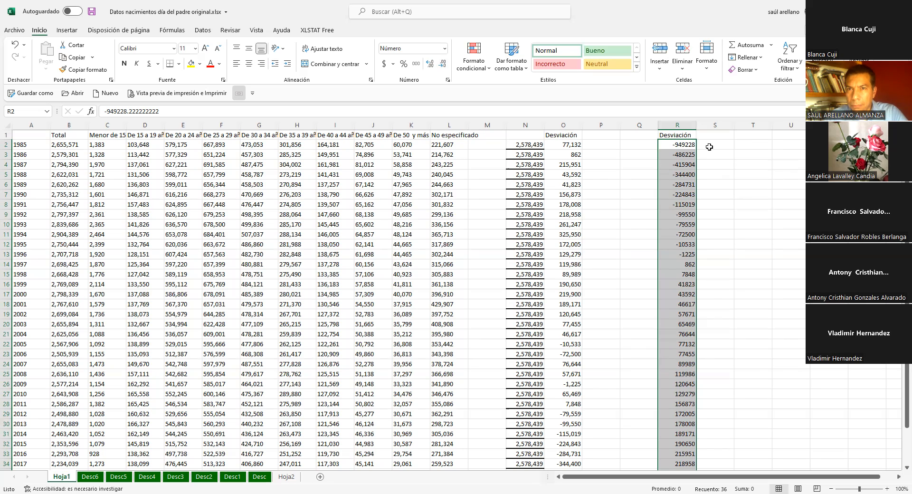
{"action": "key", "text": "alt+Tab"}
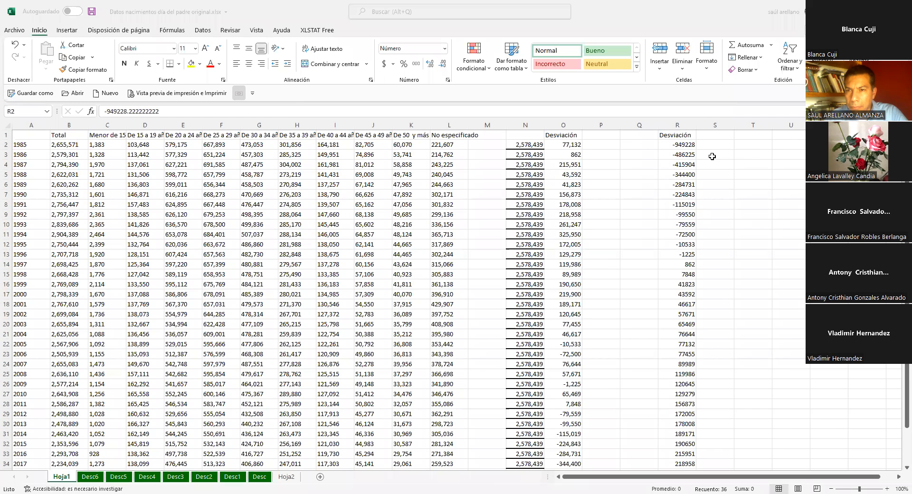
{"action": "key", "text": "alt+Tab"}
{"action": "scroll", "coordinate": [708, 179], "scroll_direction": "down", "scroll_amount": 5}
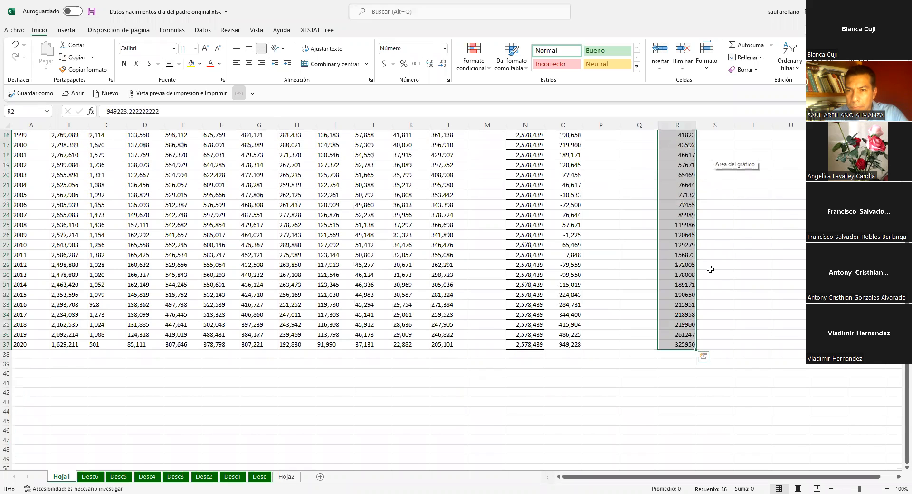
{"action": "scroll", "coordinate": [710, 269], "scroll_direction": "up", "scroll_amount": 5}
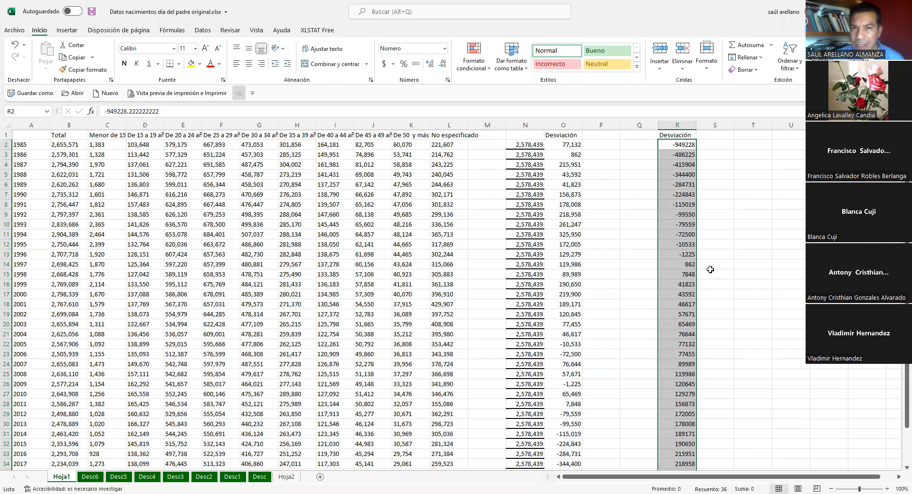
On the Desc6 sheet, examine the De 25 a 29 años statistics and compare the minimums of the age groups
{"action": "left_click", "coordinate": [82, 476]}
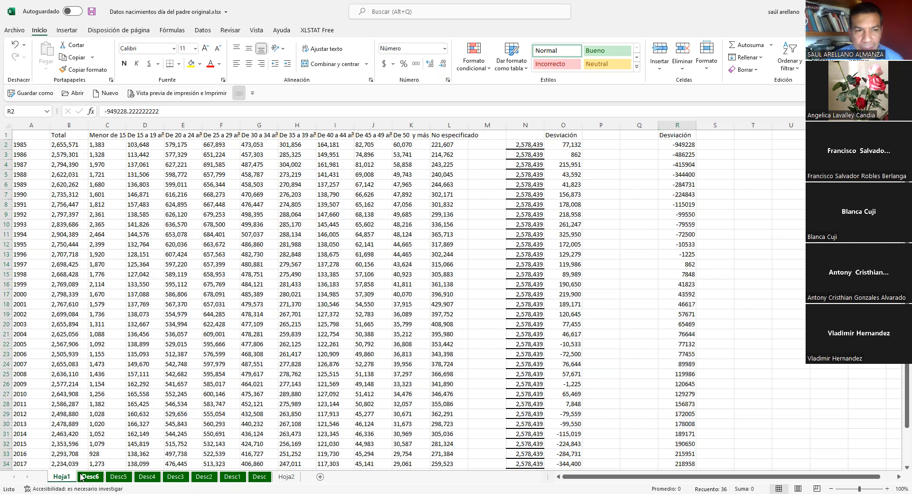
{"action": "scroll", "coordinate": [401, 260], "scroll_direction": "down", "scroll_amount": 2}
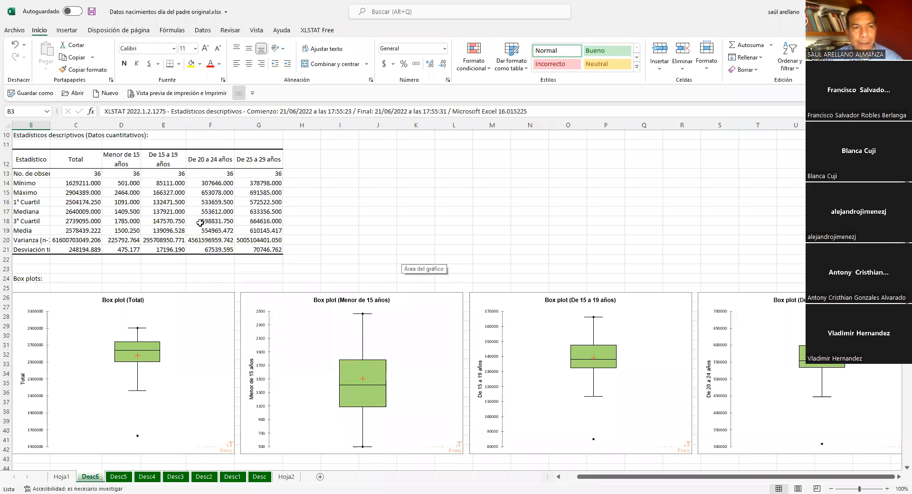
{"action": "left_click_drag", "start_coordinate": [258, 181], "coordinate": [258, 231]}
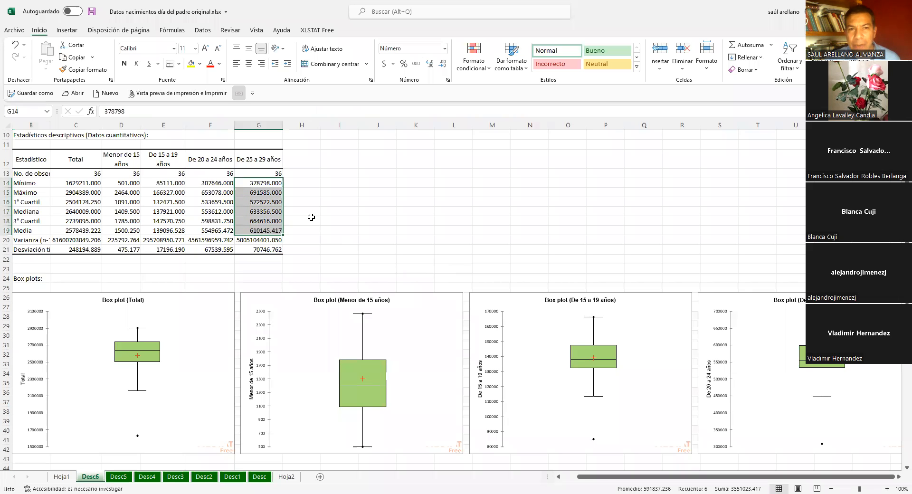
{"action": "left_click", "coordinate": [257, 185]}
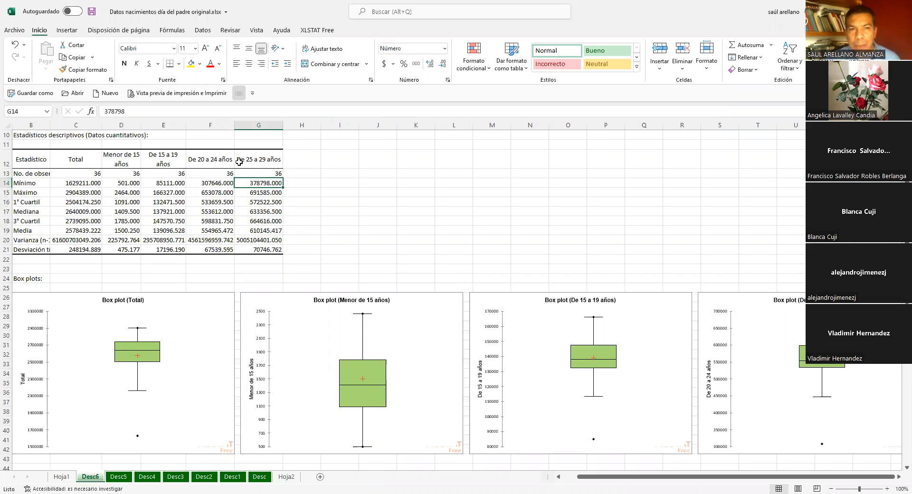
{"action": "left_click", "coordinate": [208, 182]}
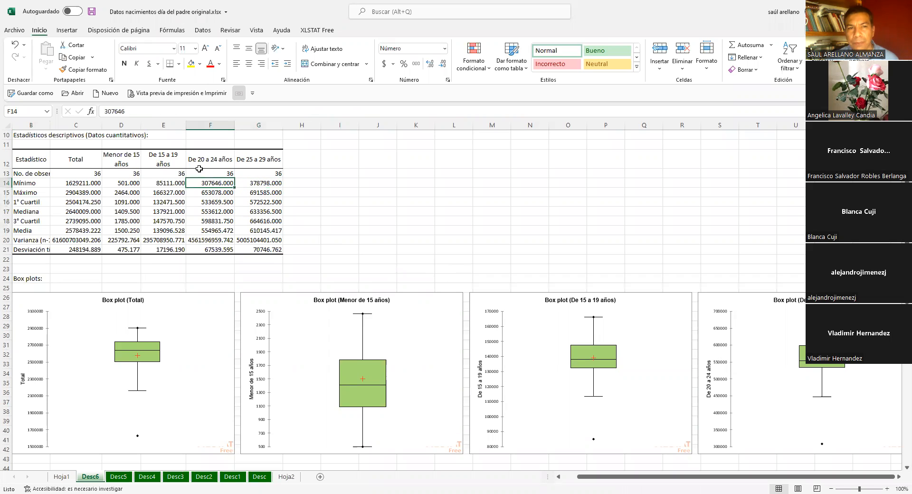
{"action": "left_click", "coordinate": [166, 185]}
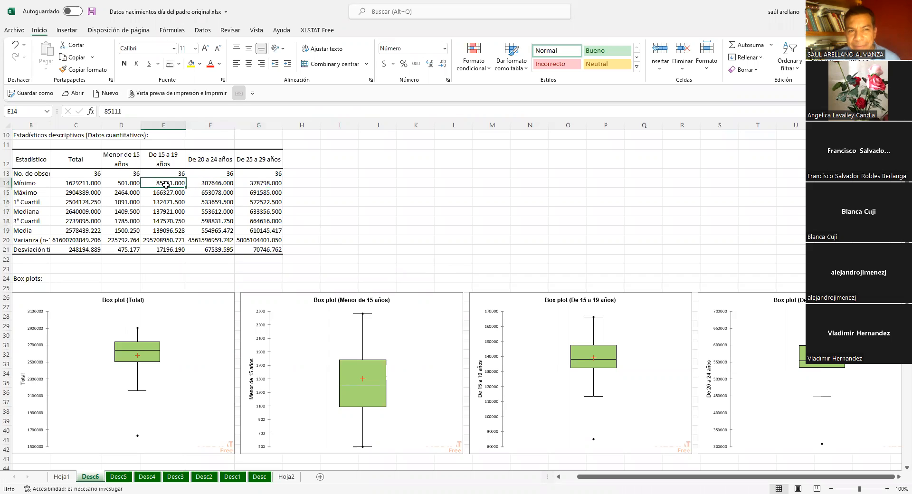
{"action": "left_click", "coordinate": [124, 181]}
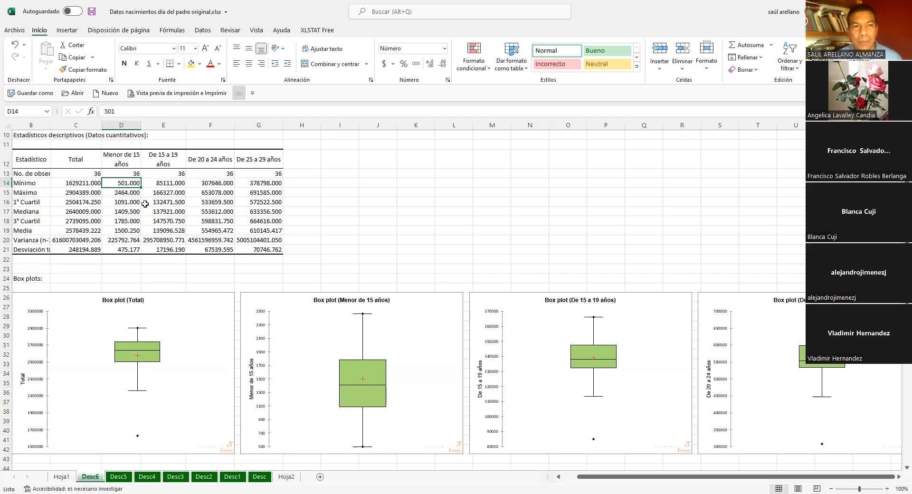
Compare the minimum and maximum of Menor de 15 años and De 25 a 29 años, and highlight the variances in C20:G20
{"action": "left_click_drag", "start_coordinate": [131, 184], "coordinate": [130, 191]}
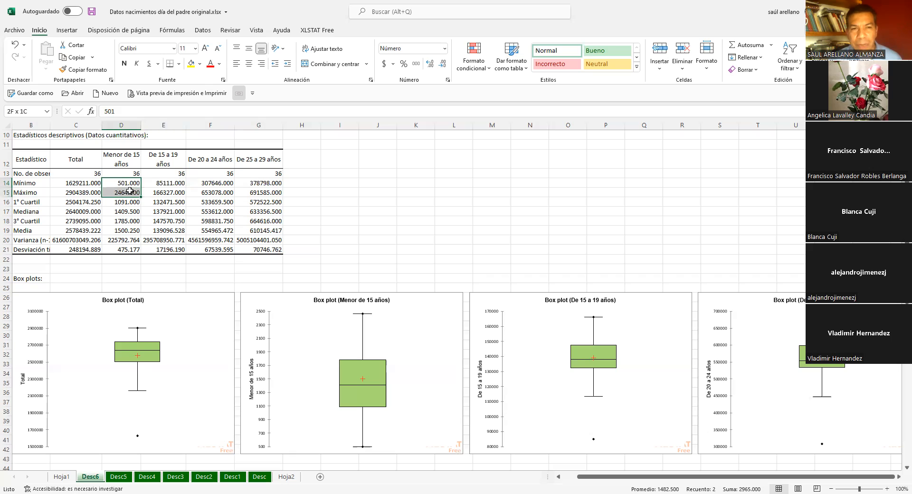
{"action": "left_click_drag", "start_coordinate": [262, 184], "coordinate": [266, 190]}
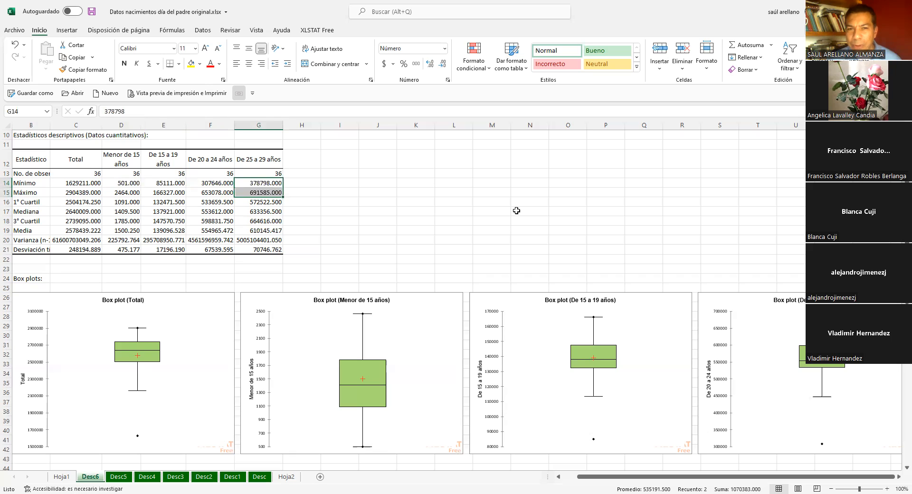
{"action": "left_click", "coordinate": [367, 248]}
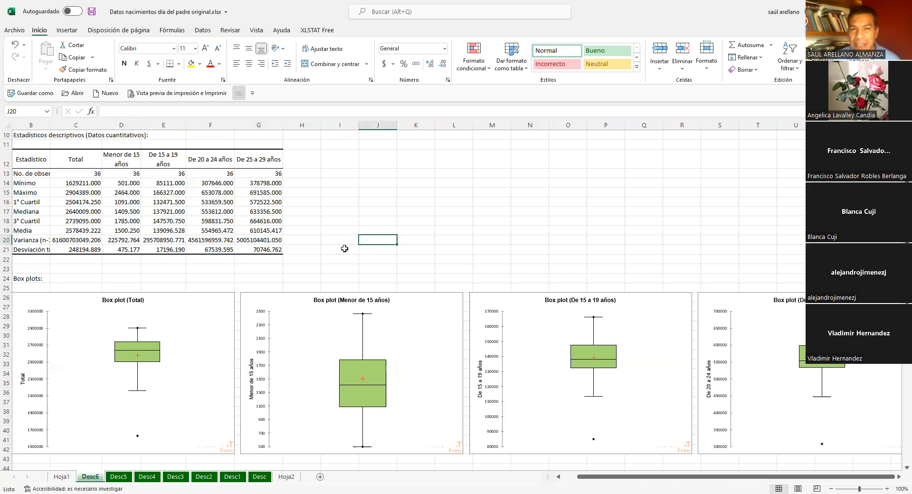
{"action": "left_click", "coordinate": [345, 249]}
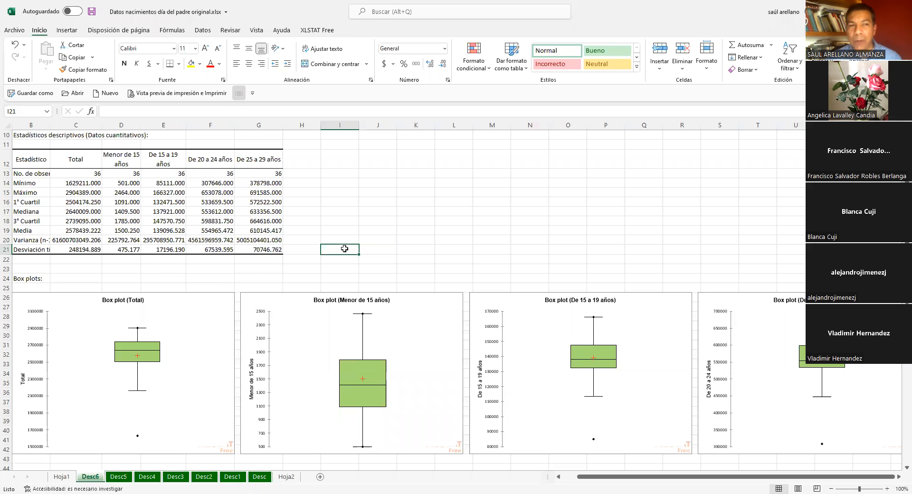
{"action": "left_click_drag", "start_coordinate": [64, 243], "coordinate": [236, 237]}
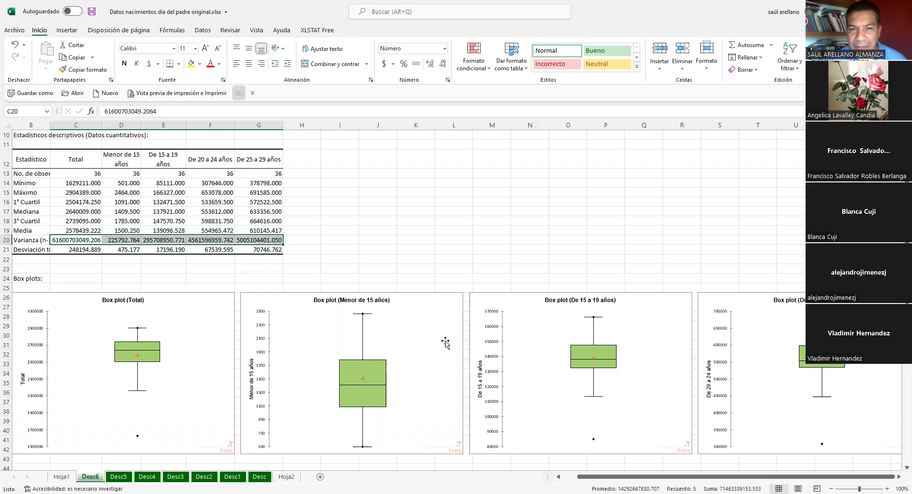
Examine the Dispersigramas for Total and Menor de 15 años, checking the lowest and highest points of each
{"action": "scroll", "coordinate": [444, 341], "scroll_direction": "down", "scroll_amount": 1}
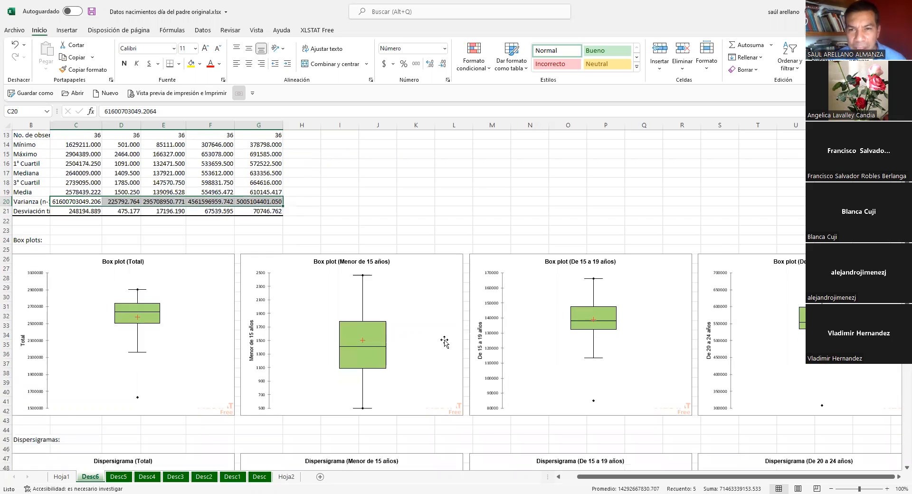
{"action": "scroll", "coordinate": [444, 341], "scroll_direction": "down", "scroll_amount": 15}
{"action": "scroll", "coordinate": [444, 341], "scroll_direction": "up", "scroll_amount": 5}
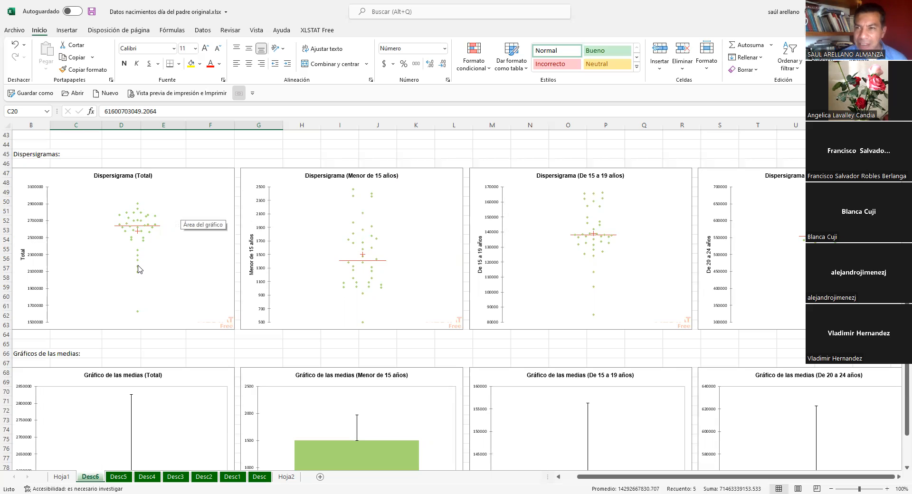
{"action": "mouse_move", "coordinate": [138, 269]}
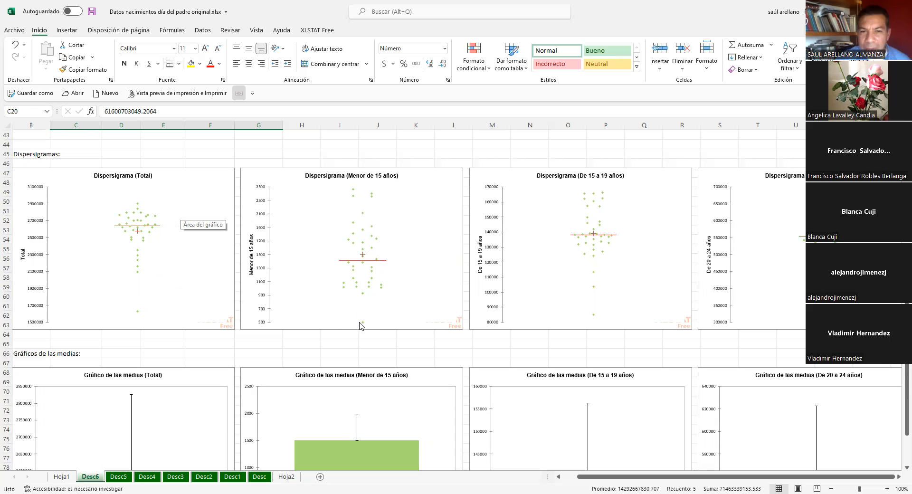
{"action": "mouse_move", "coordinate": [362, 323]}
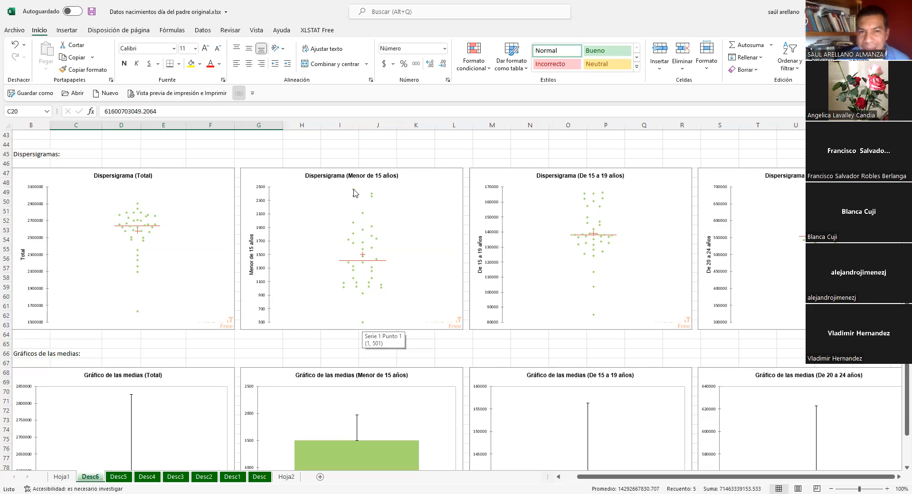
{"action": "mouse_move", "coordinate": [354, 192]}
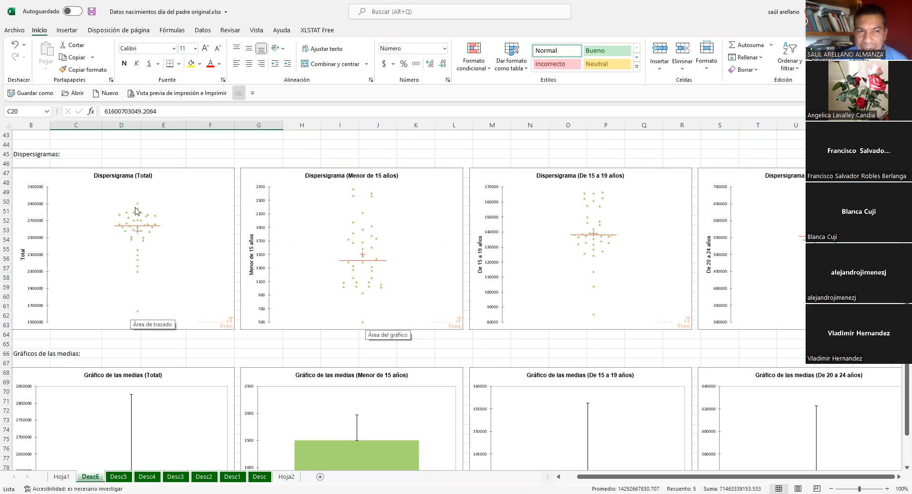
{"action": "mouse_move", "coordinate": [138, 206]}
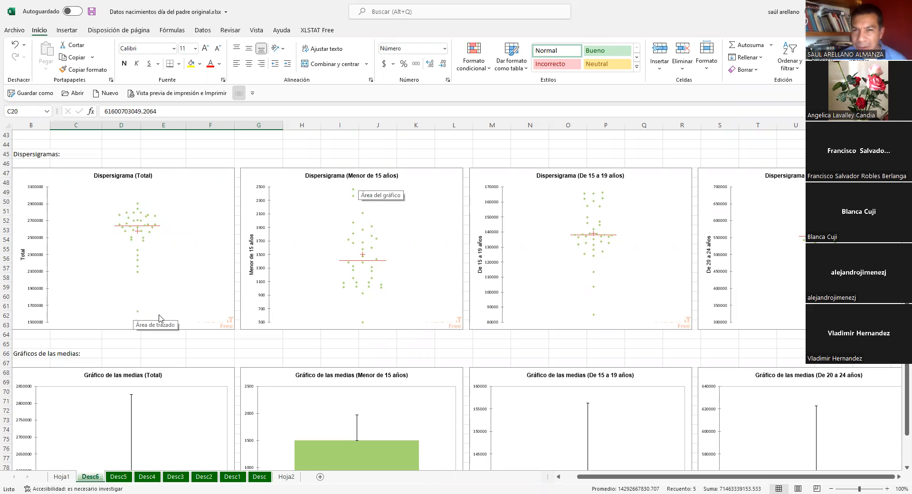
{"action": "mouse_move", "coordinate": [363, 296]}
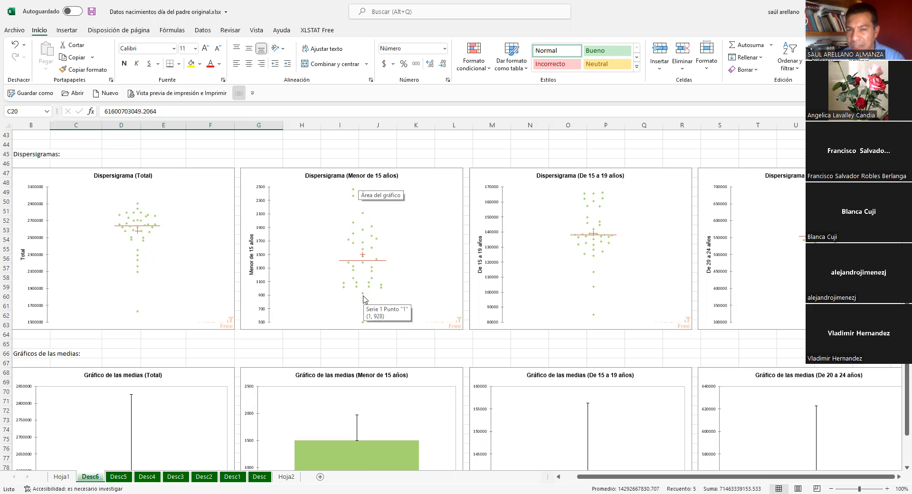
Compare the spread in the Dispersigramas of the age groups up to De 25 a 29 años with that of Total
{"action": "scroll", "coordinate": [387, 278], "scroll_direction": "up", "scroll_amount": 2}
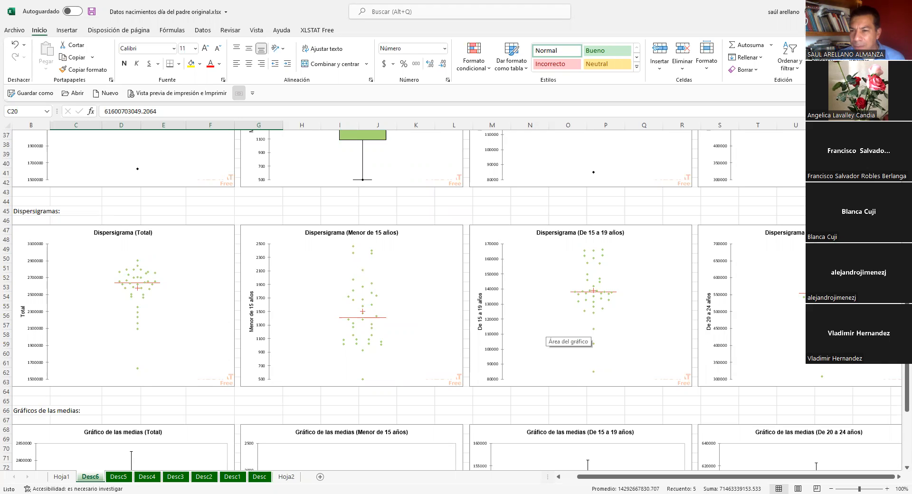
{"action": "left_click", "coordinate": [897, 476]}
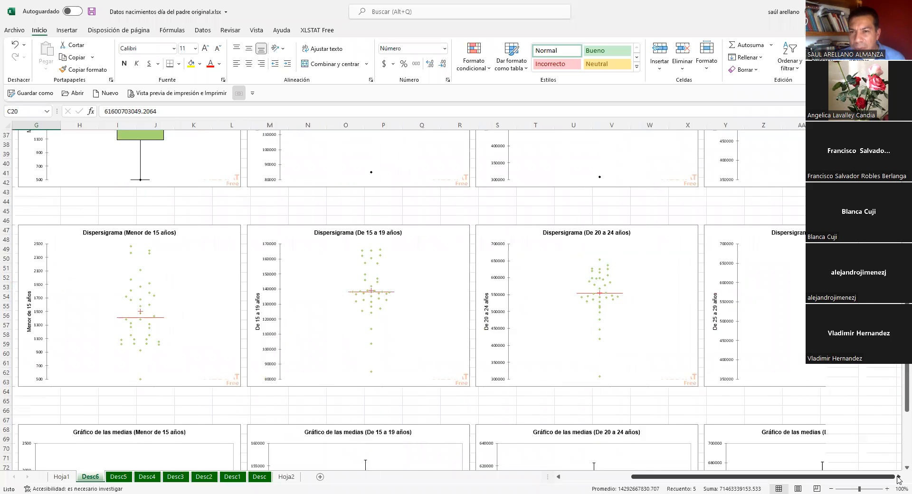
{"action": "left_click", "coordinate": [897, 476]}
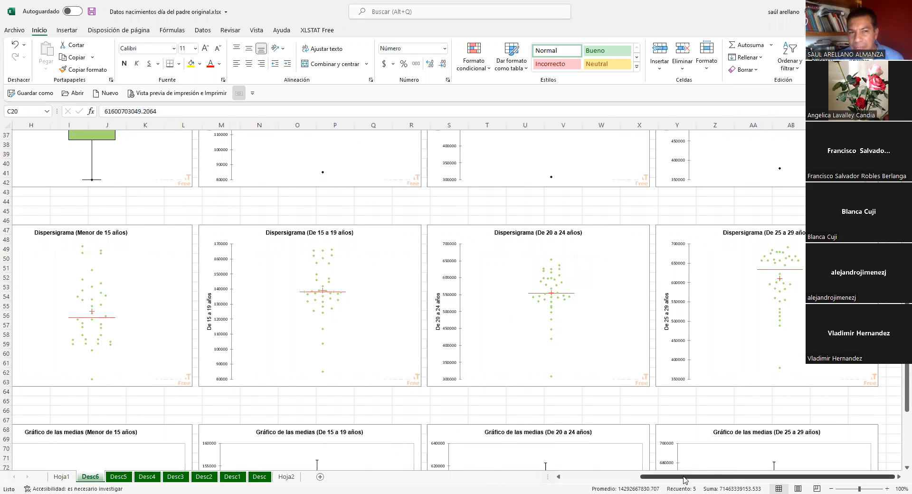
{"action": "left_click_drag", "start_coordinate": [684, 480], "coordinate": [629, 478]}
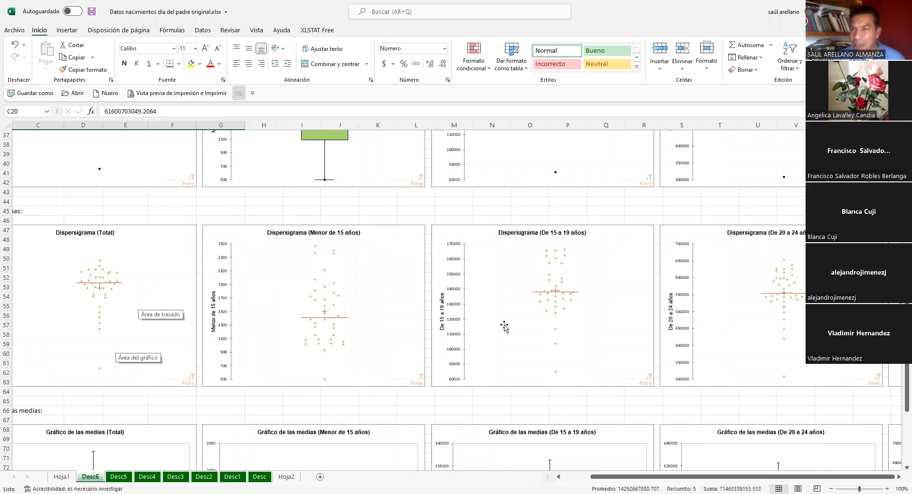
Compare the Dispersigramas of Total, Menor de 15 años, De 15 a 19 años and De 20 a 24 años, checking the mean of De 15 a 19 años
{"action": "left_click", "coordinate": [760, 224]}
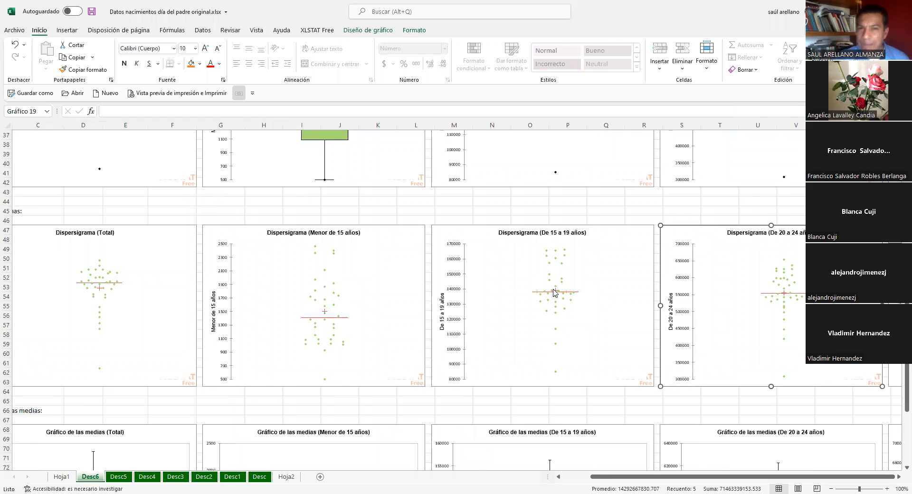
{"action": "left_click", "coordinate": [403, 226]}
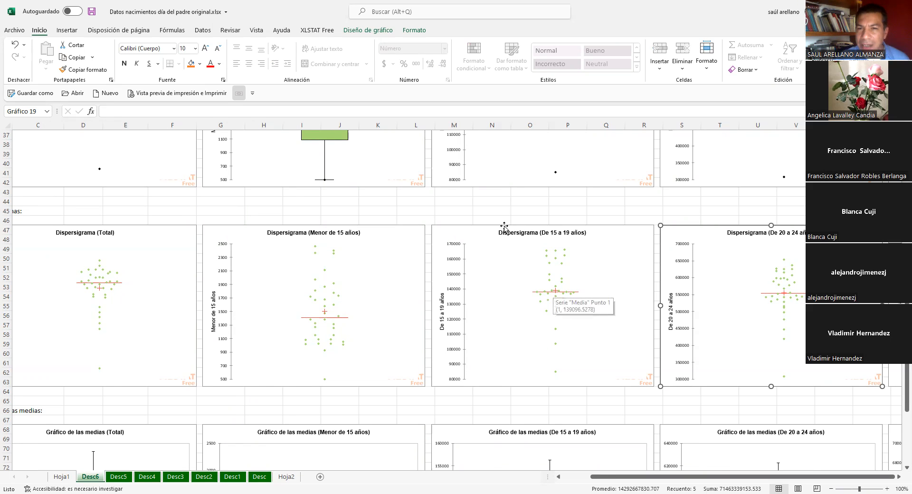
{"action": "left_click", "coordinate": [539, 227]}
{"action": "left_click", "coordinate": [725, 227]}
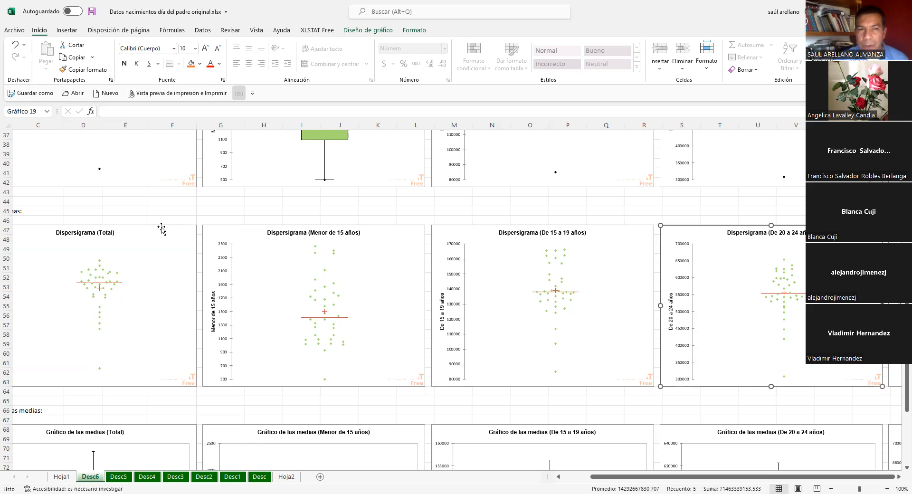
{"action": "left_click", "coordinate": [162, 229]}
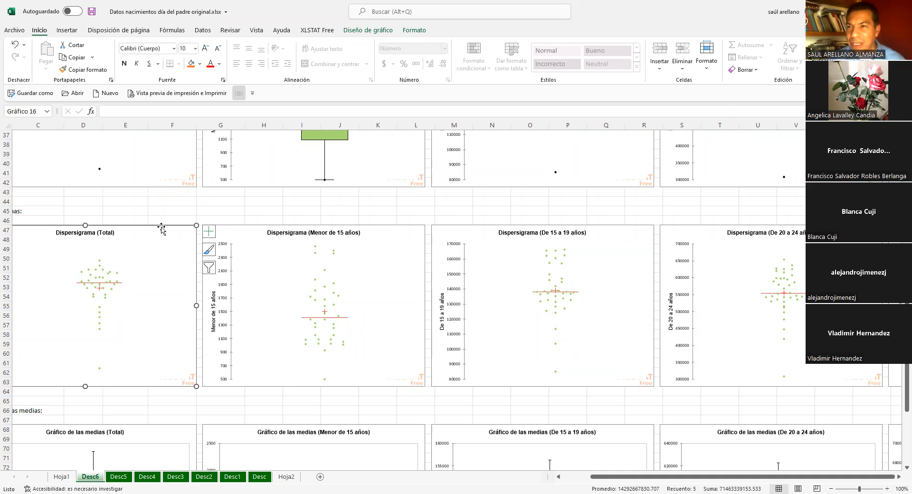
{"action": "left_click", "coordinate": [679, 227]}
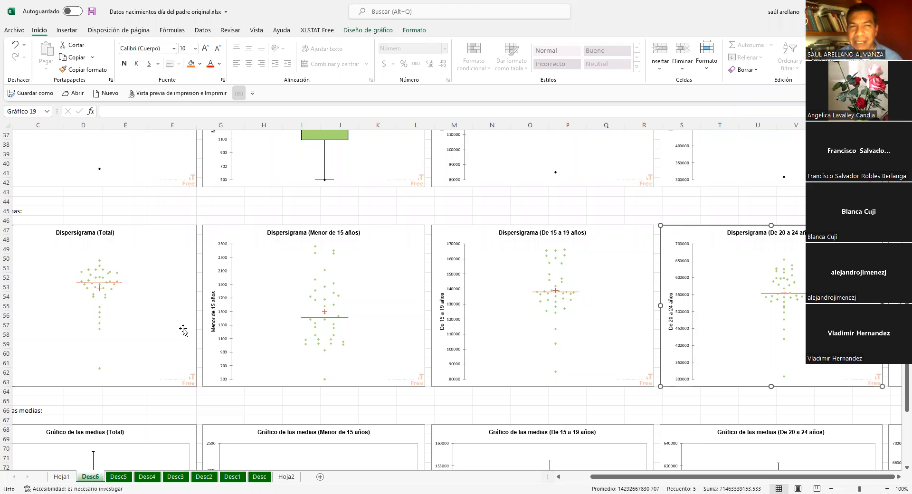
Check the value of the rightmost low point in the Menor de 15 años Dispersigrama
{"action": "scroll", "coordinate": [182, 329], "scroll_direction": "up", "scroll_amount": 2}
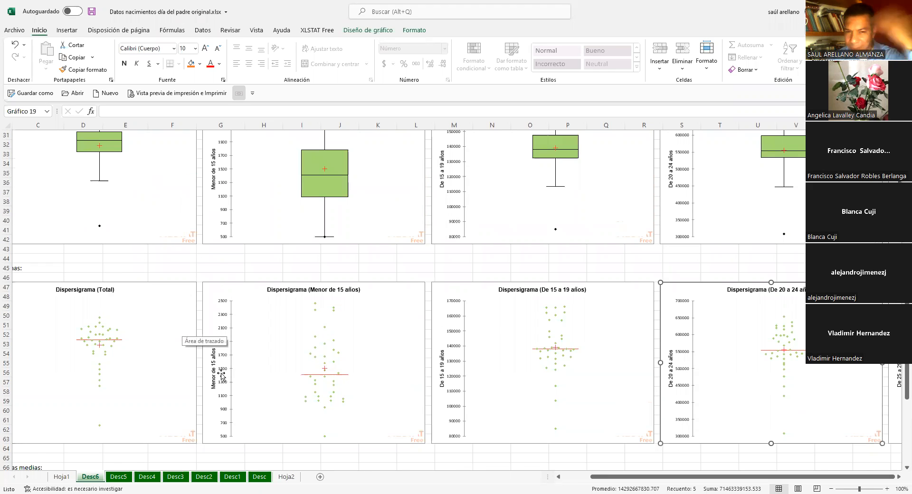
{"action": "scroll", "coordinate": [183, 333], "scroll_direction": "down", "scroll_amount": 1}
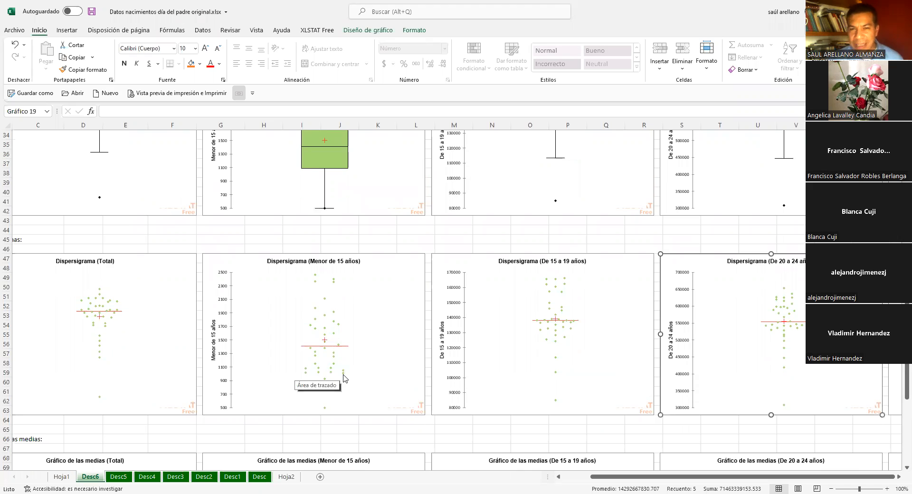
{"action": "mouse_move", "coordinate": [343, 378]}
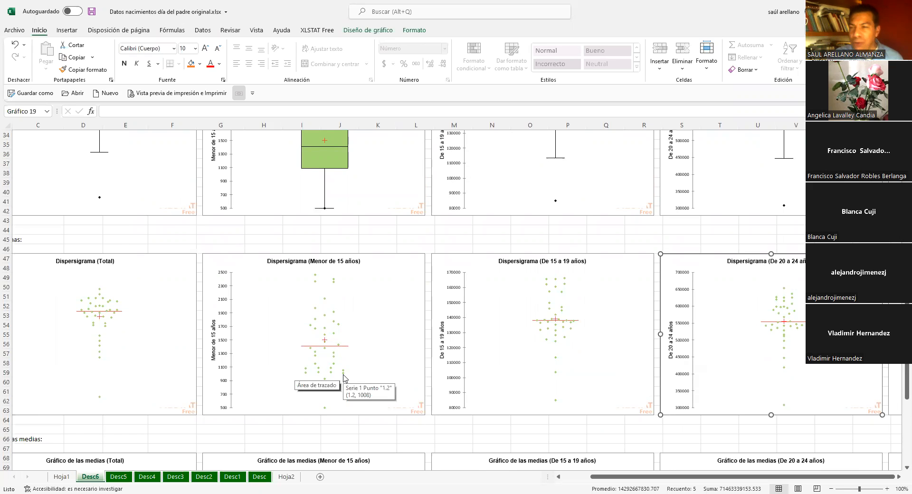